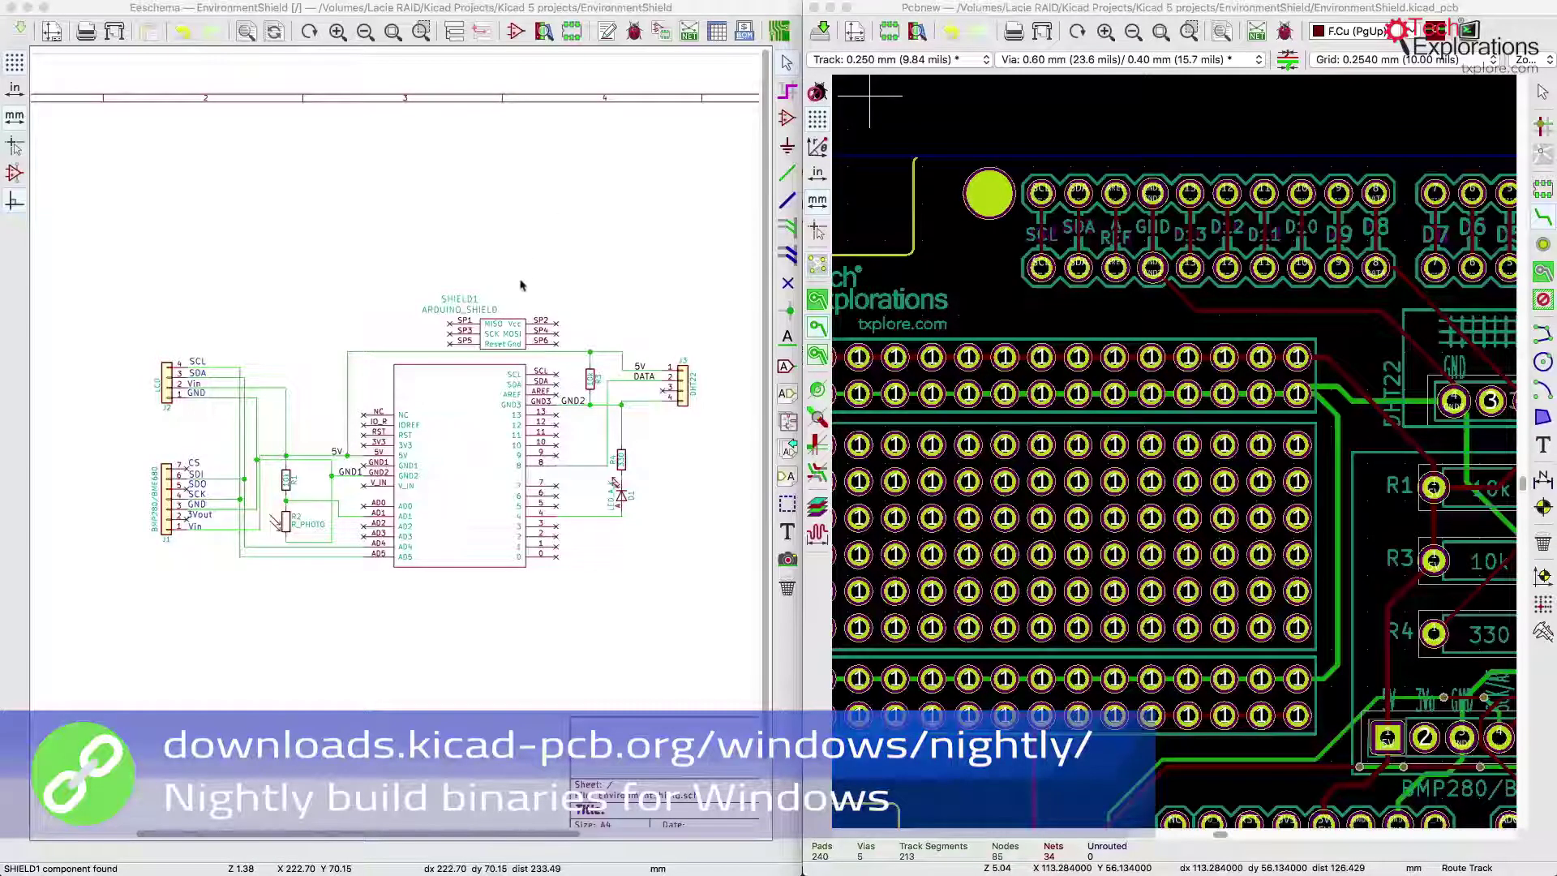
# Switch from the board window back to the schematic and zoom in on the ARDUINO_SHIELD symbol.
pyautogui.click(963, 289)
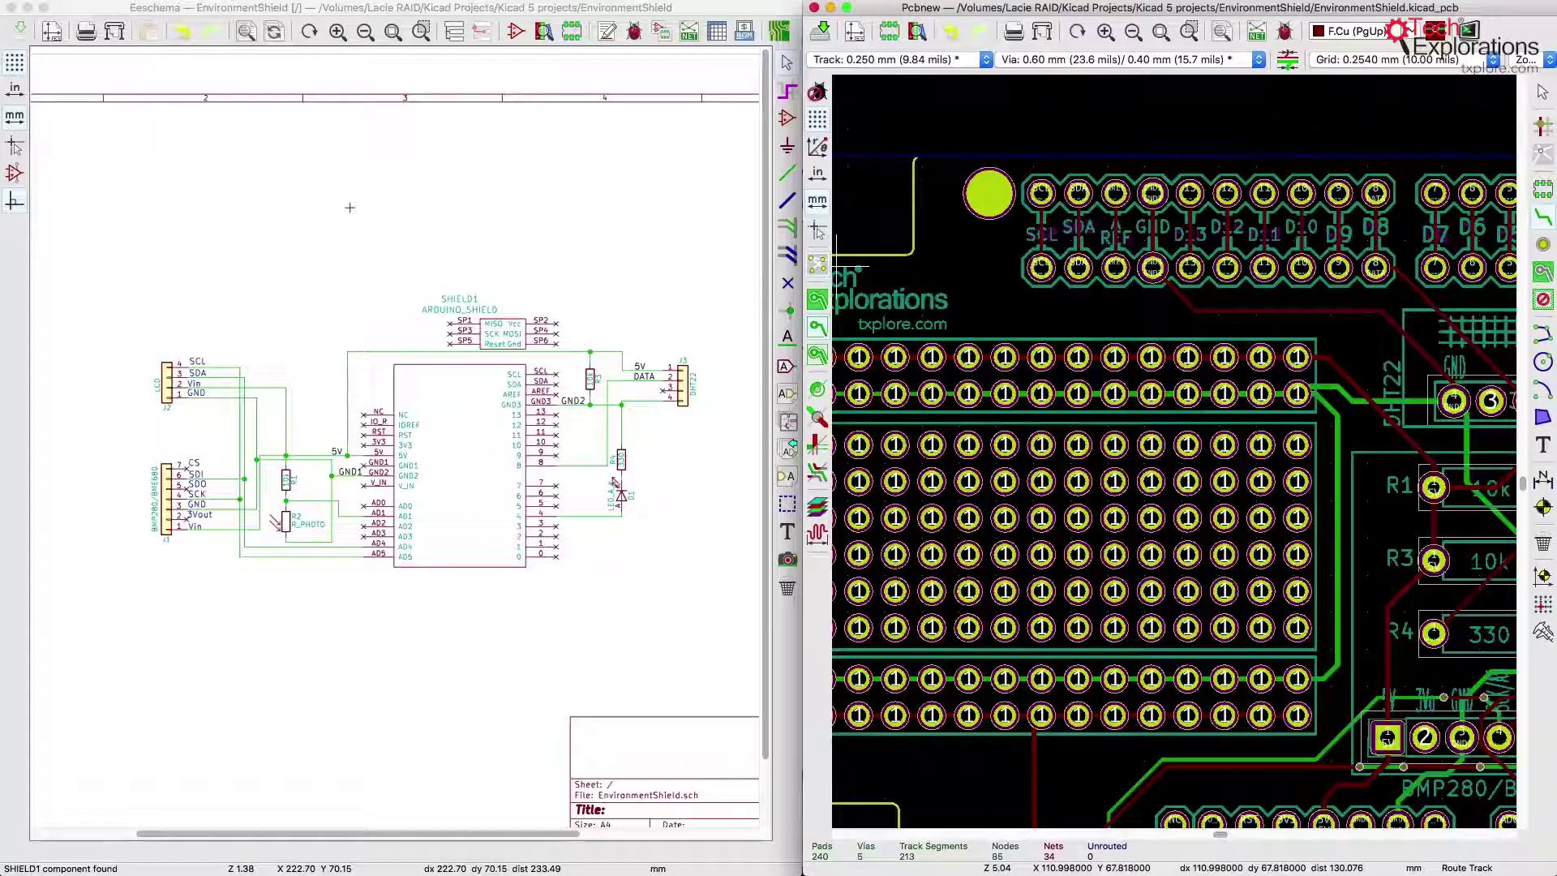
pyautogui.click(226, 140)
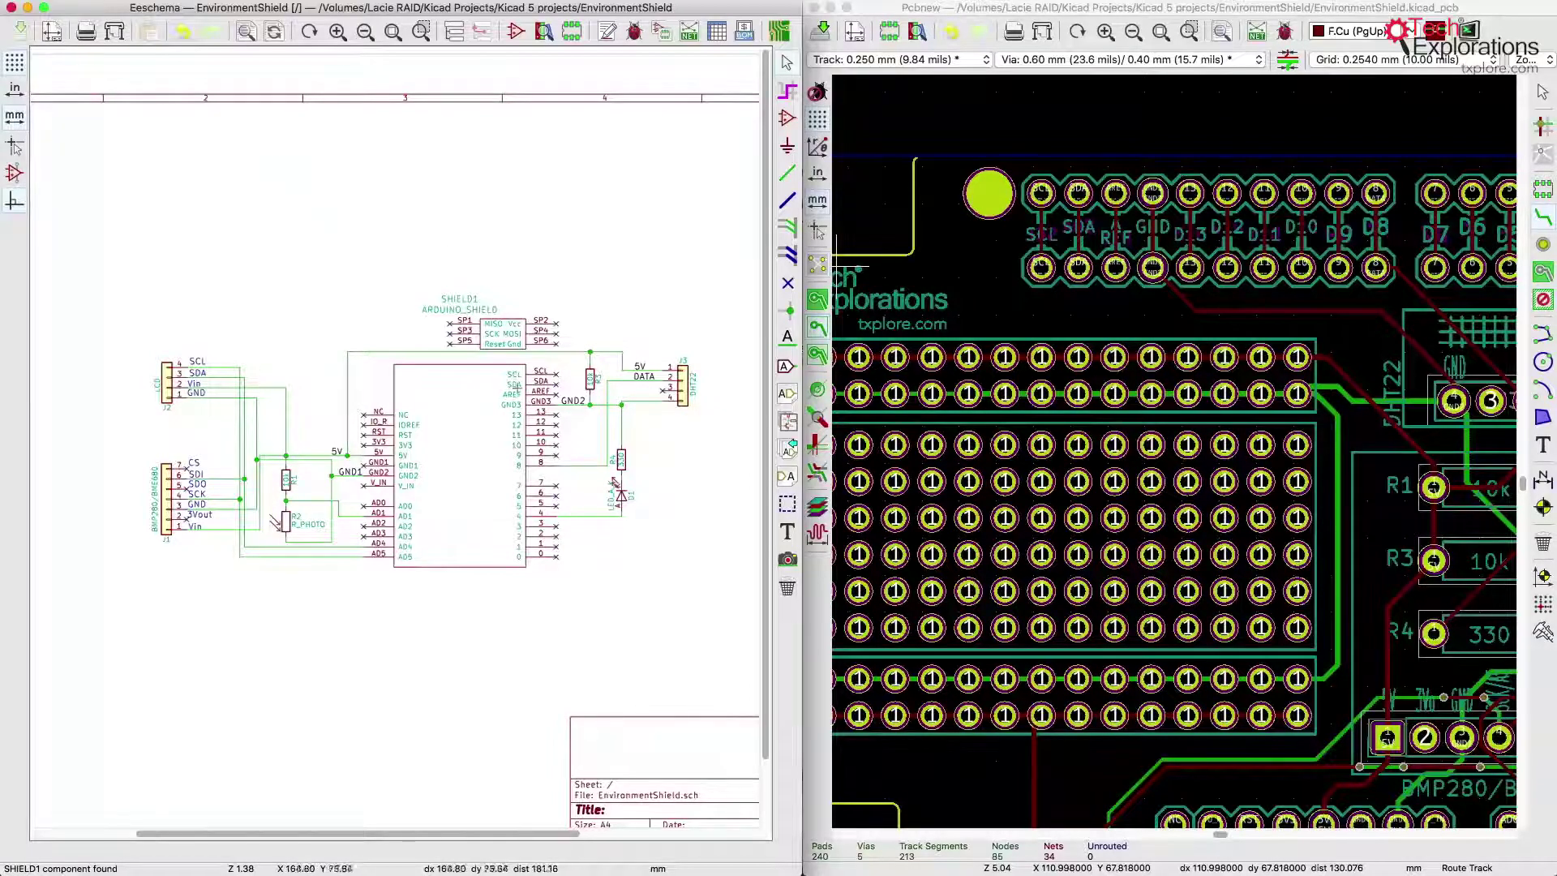
pyautogui.scroll(4, 514, 383)
pyautogui.scroll(-5, 388, 430)
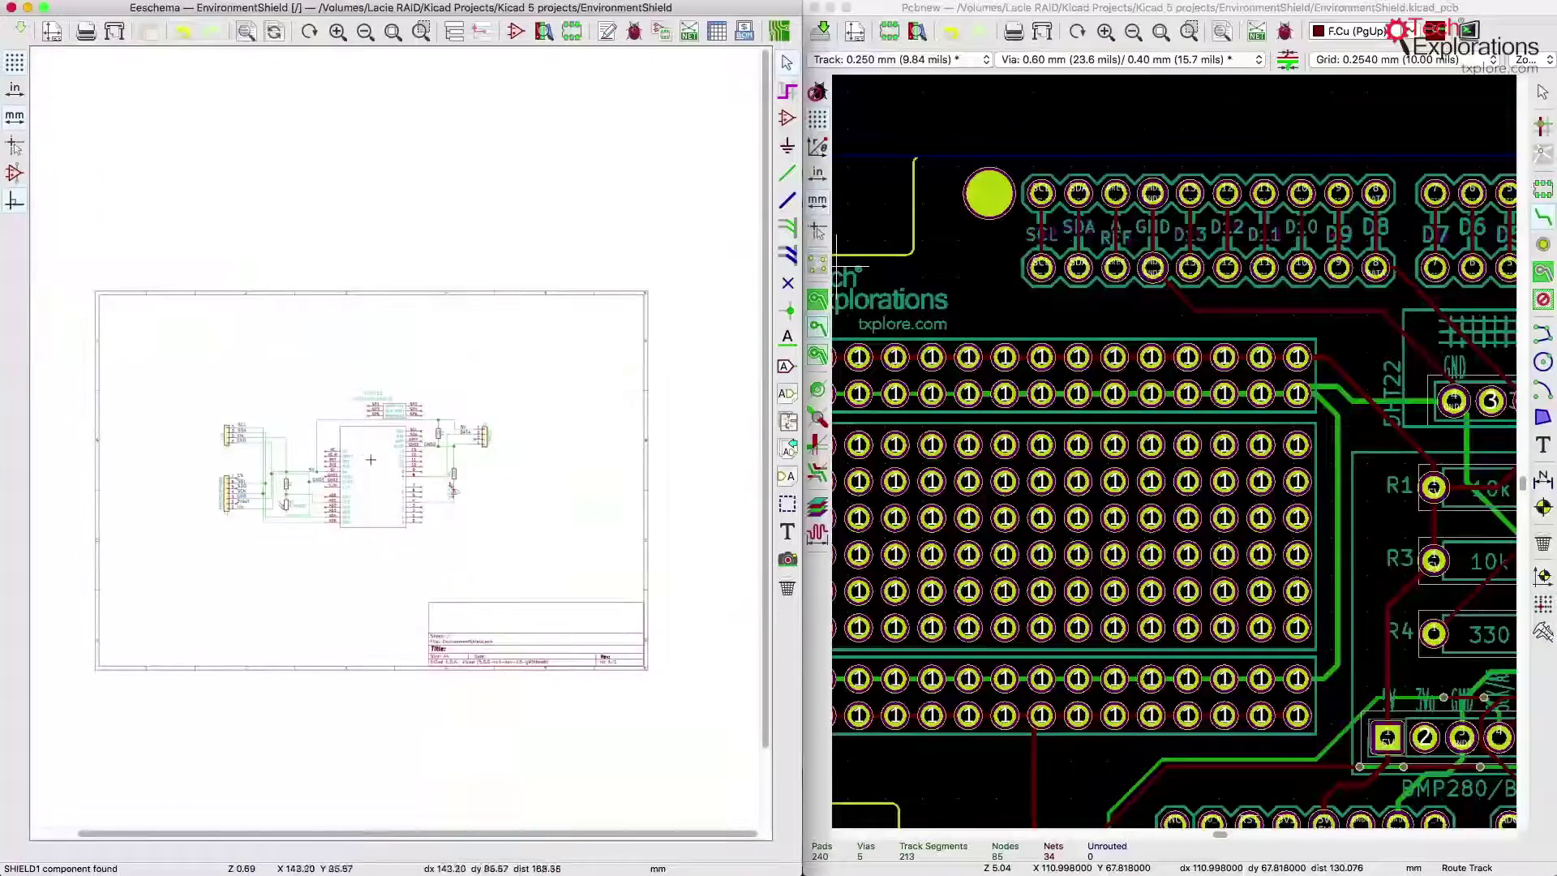
pyautogui.scroll(4, 363, 356)
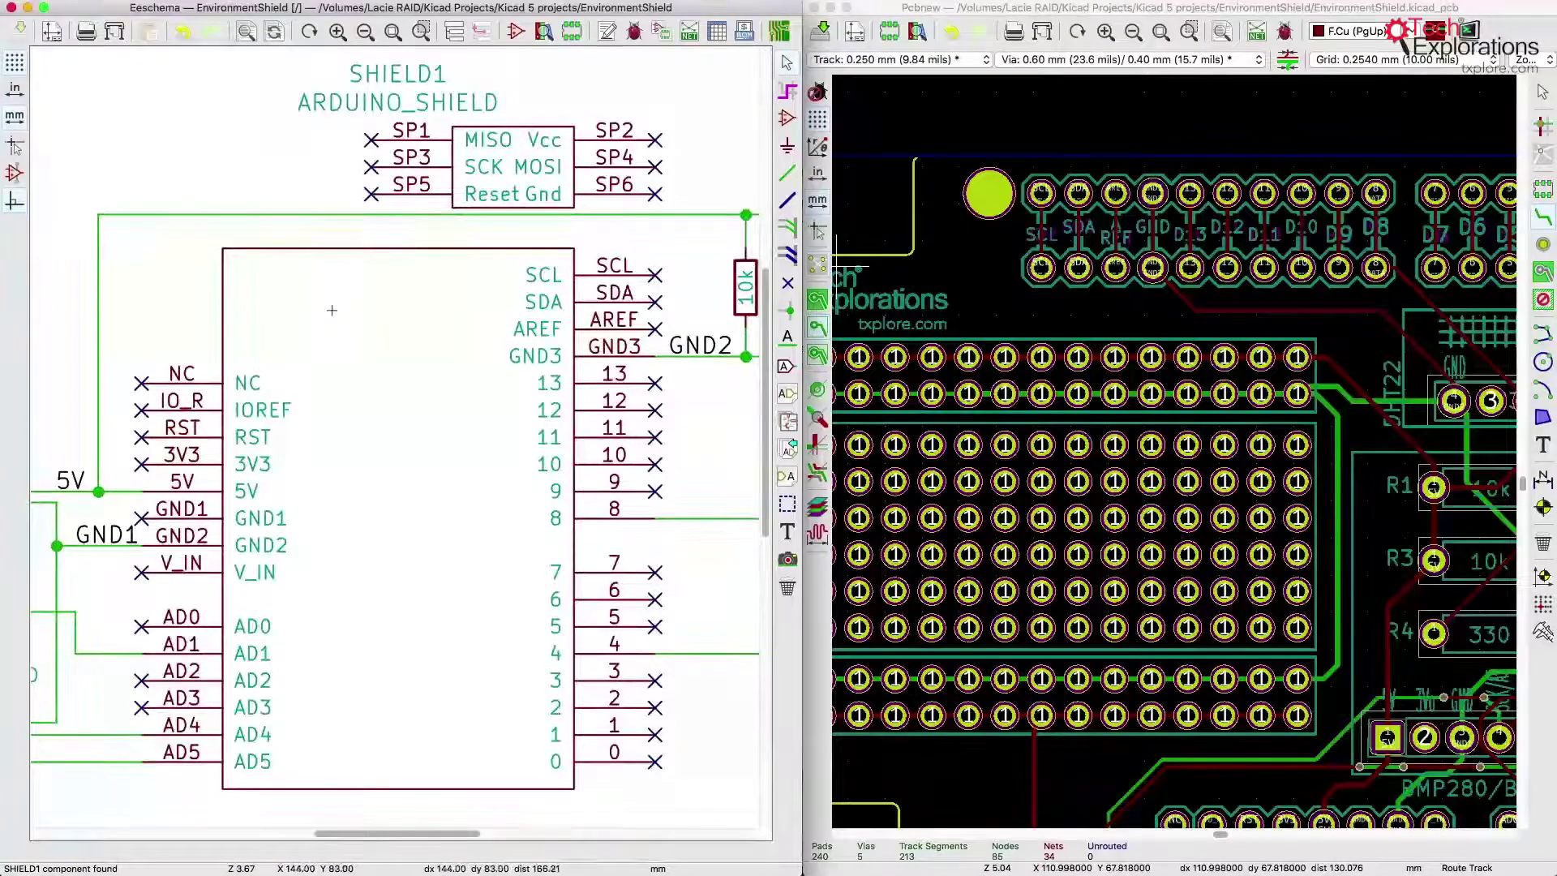
# Pan across the R1/R2 wiring and J1/J2 labels, then back to the shield symbol.
pyautogui.moveTo(363, 356); pyautogui.dragTo(659, 256, button='middle')
pyautogui.hscroll(2, 659, 256)
pyautogui.hscroll(-6, 600, 268)
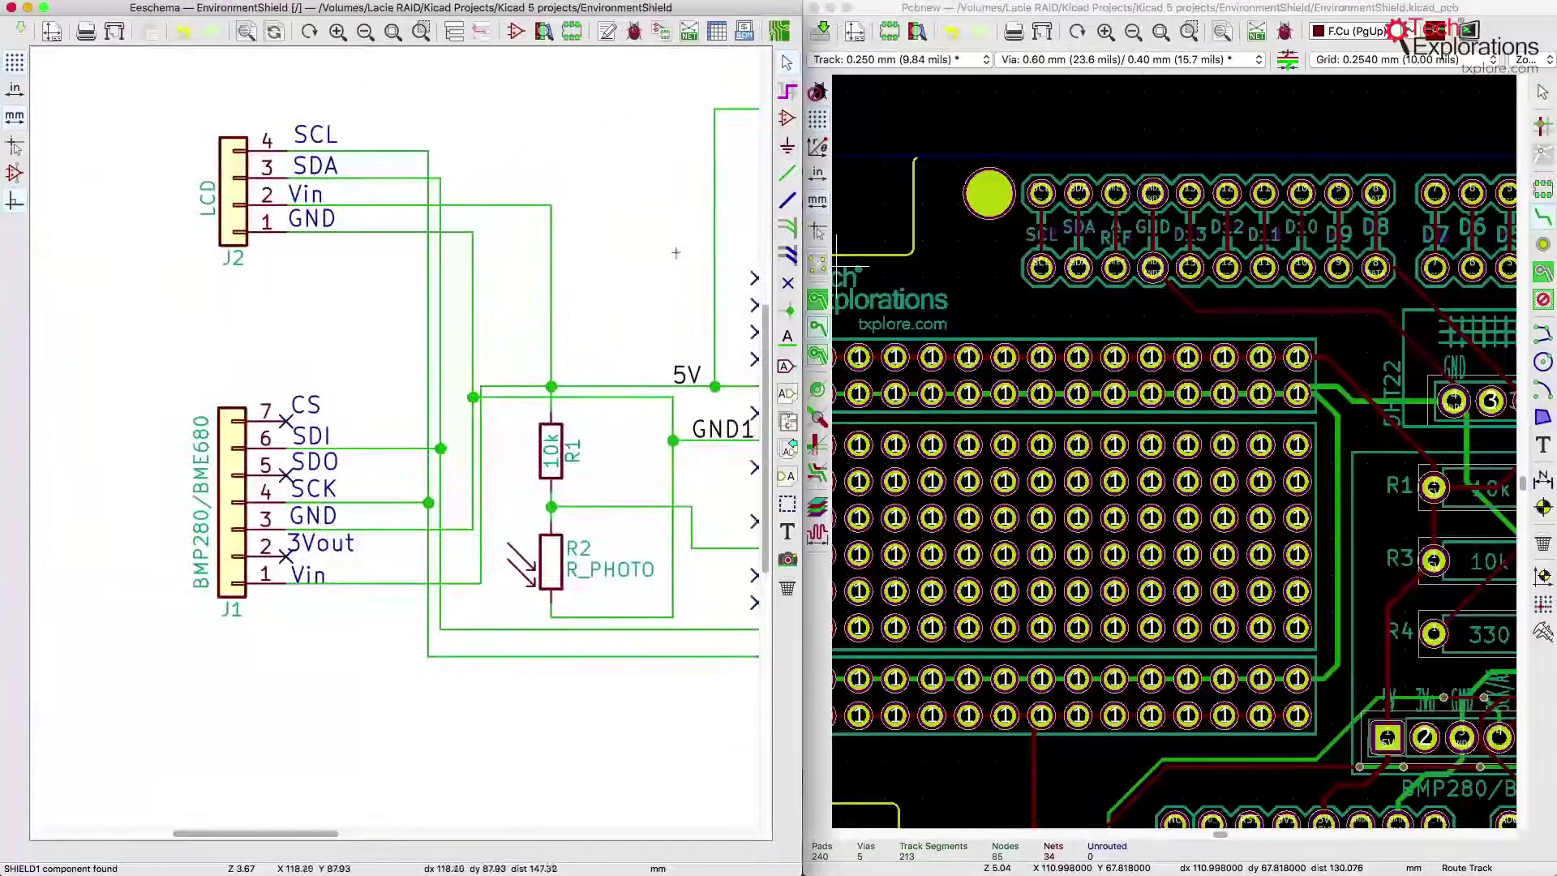
pyautogui.hscroll(4, 539, 271)
pyautogui.moveTo(498, 278); pyautogui.dragTo(512, 278, button='middle')
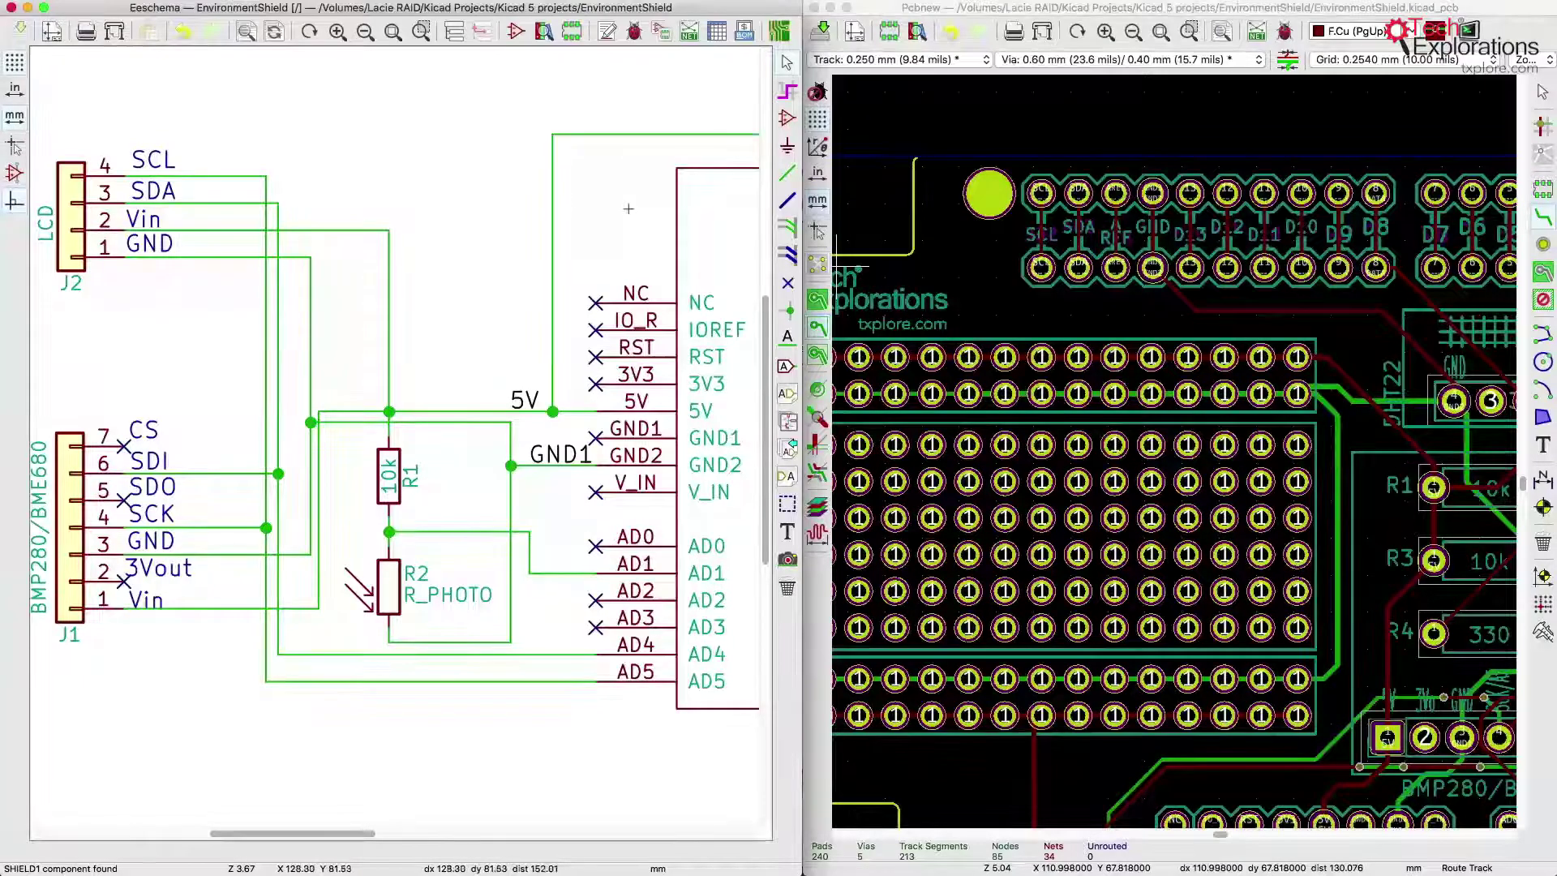
pyautogui.moveTo(624, 209); pyautogui.dragTo(346, 197, button='middle')
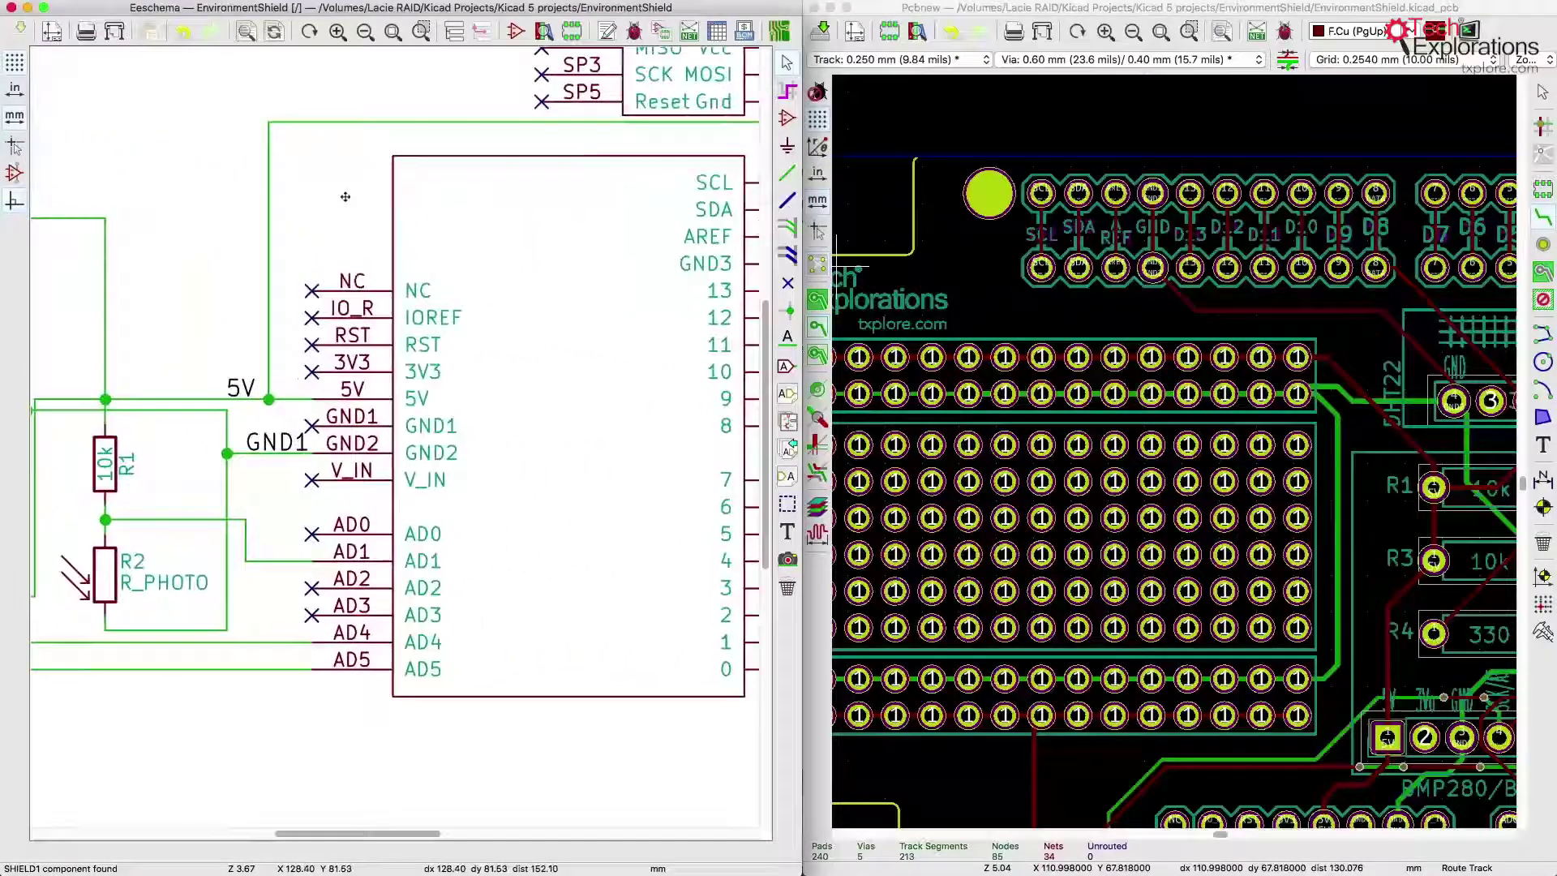
pyautogui.click(786, 92)
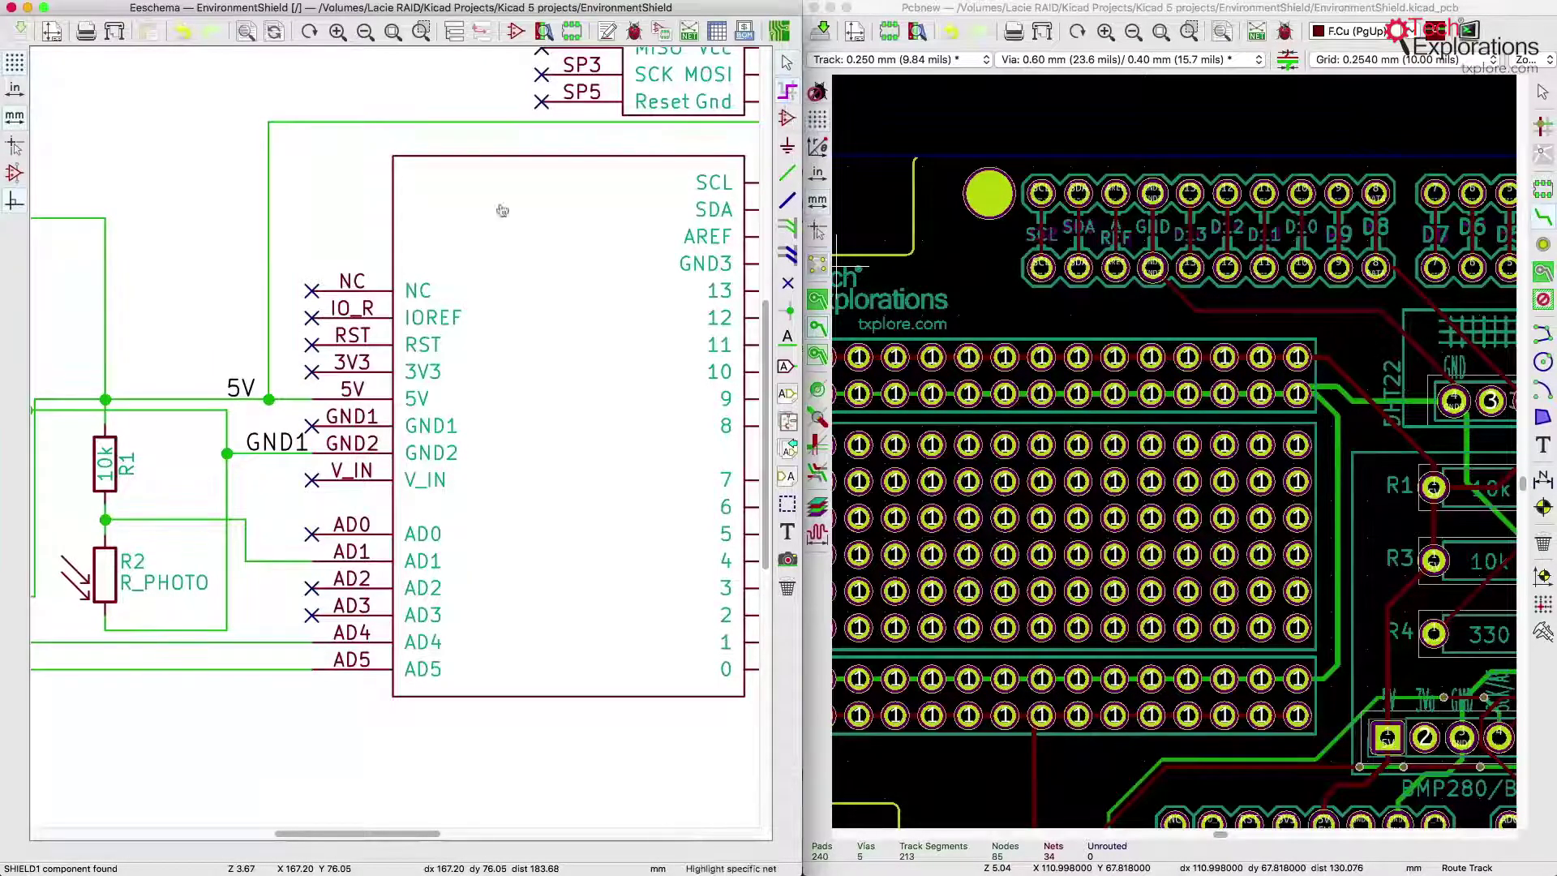
# Highlight the 5V net from its wire below the shield symbol.
pyautogui.click(345, 403)
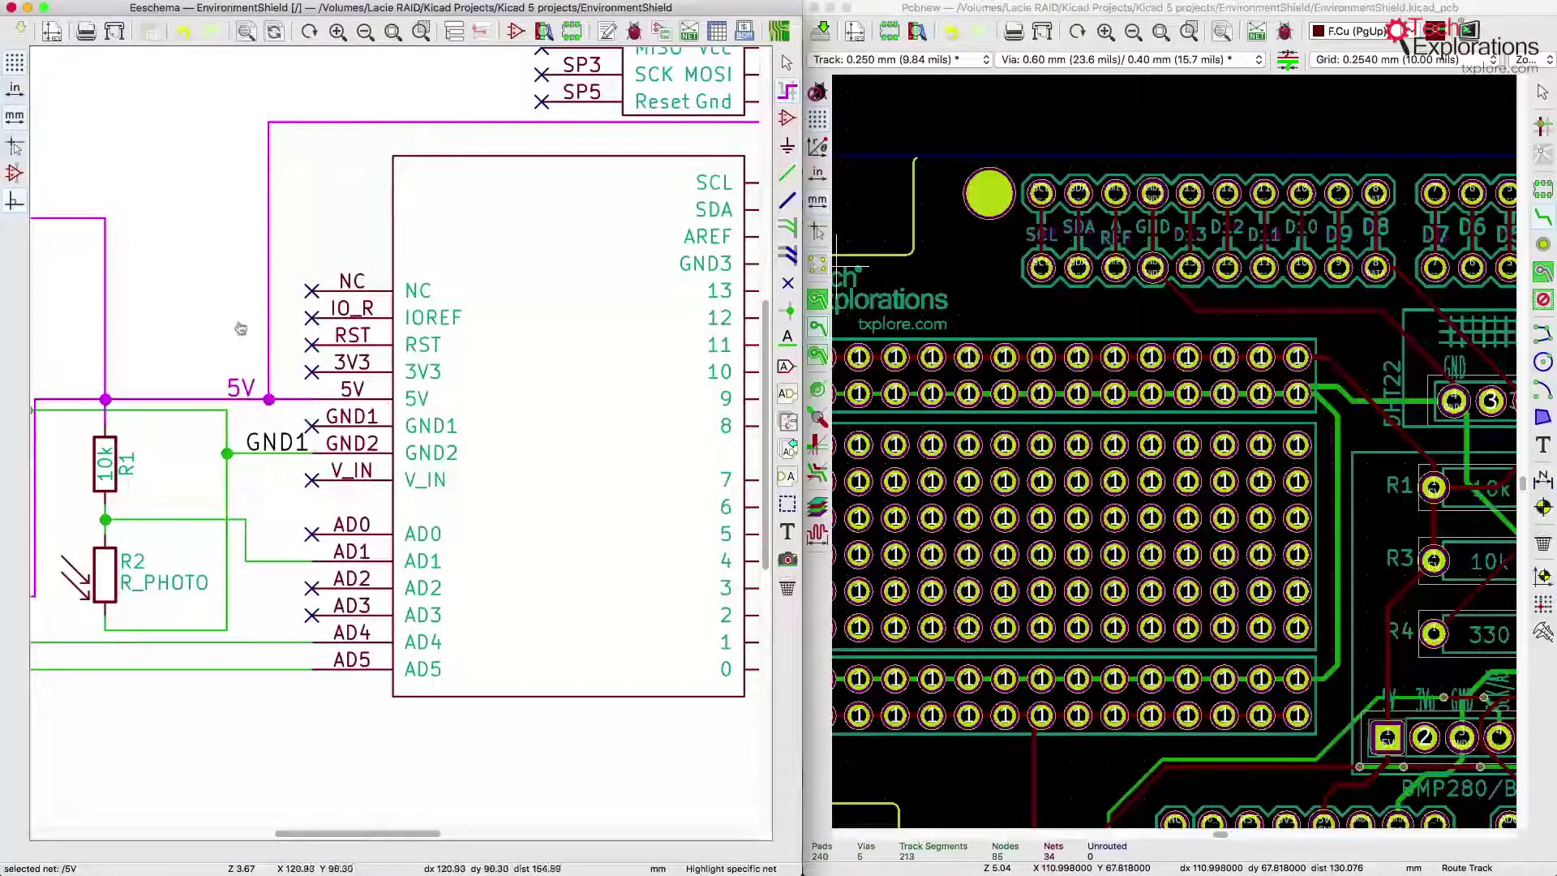
pyautogui.hscroll(-5, 222, 300)
pyautogui.scroll(2, 390, 436)
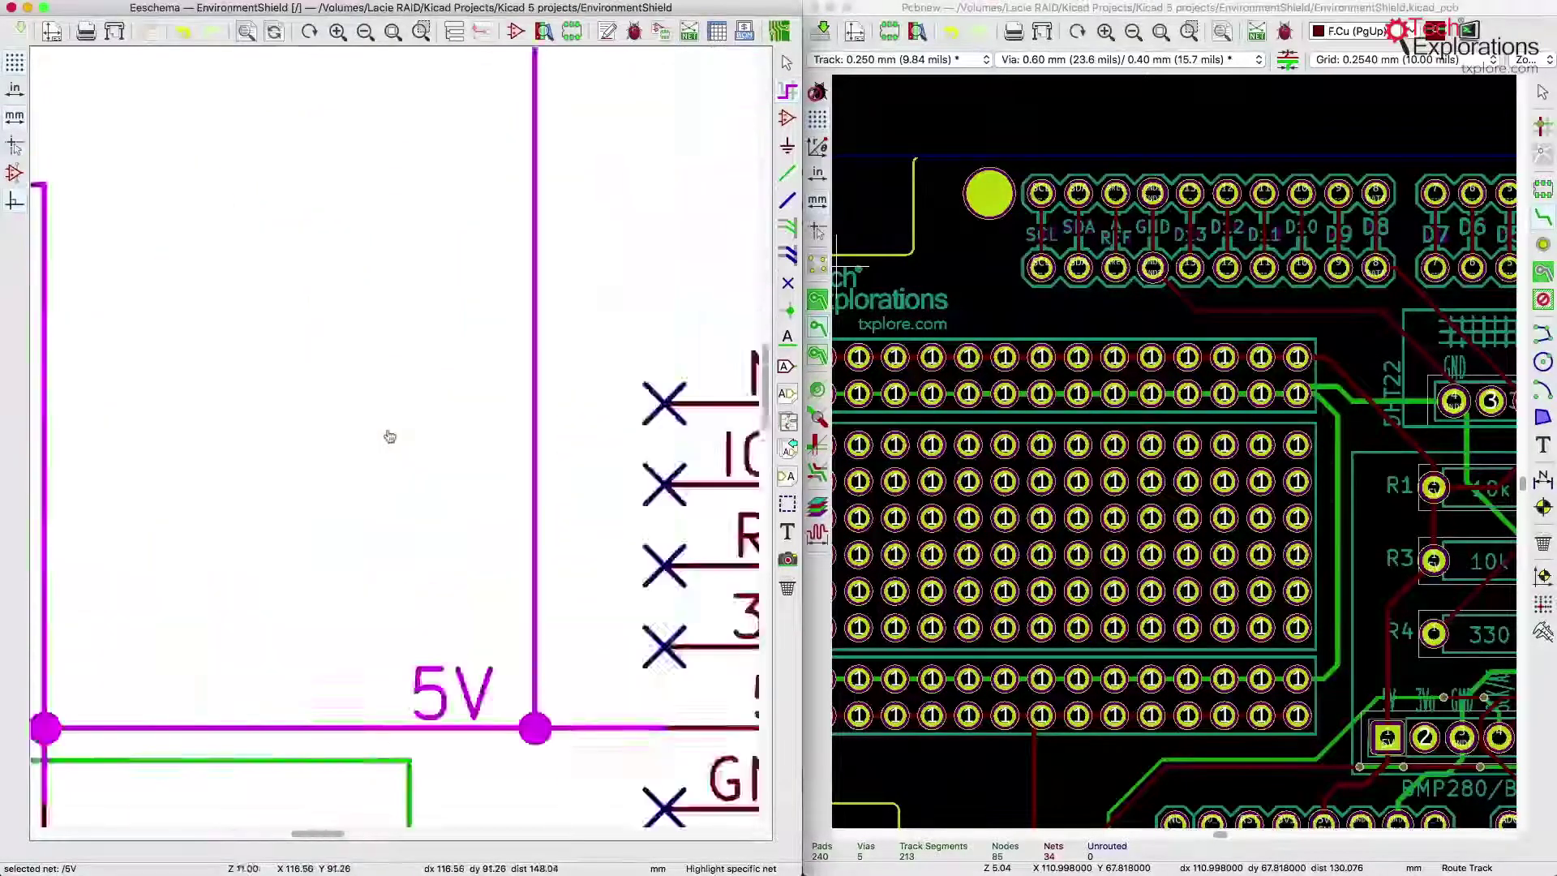
pyautogui.scroll(-6, 390, 437)
pyautogui.scroll(3, 390, 437)
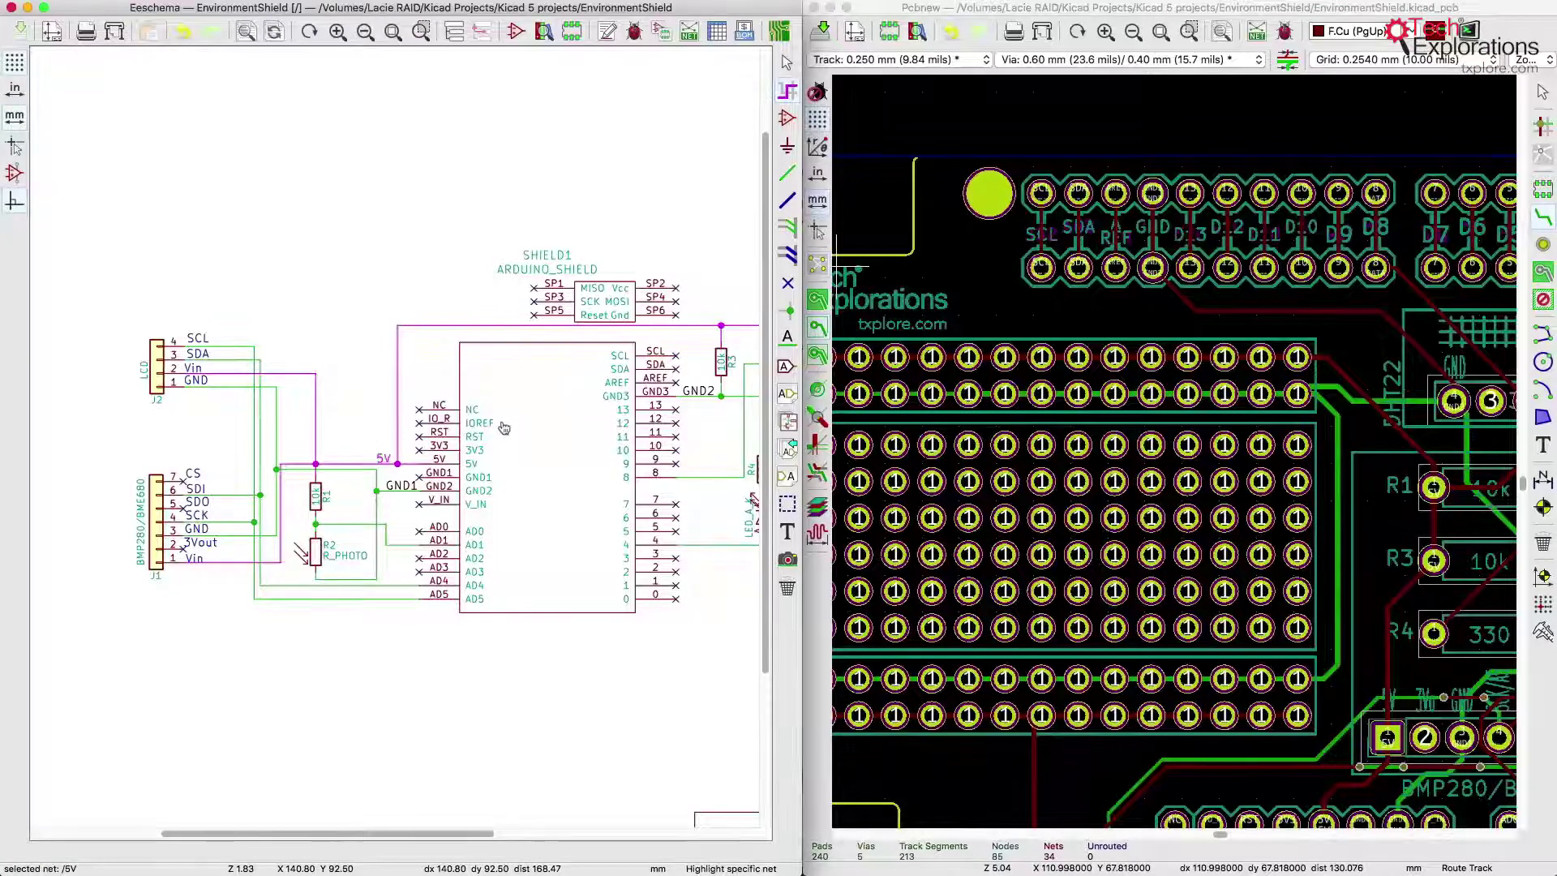
pyautogui.scroll(5, 381, 435)
pyautogui.scroll(-3, 388, 435)
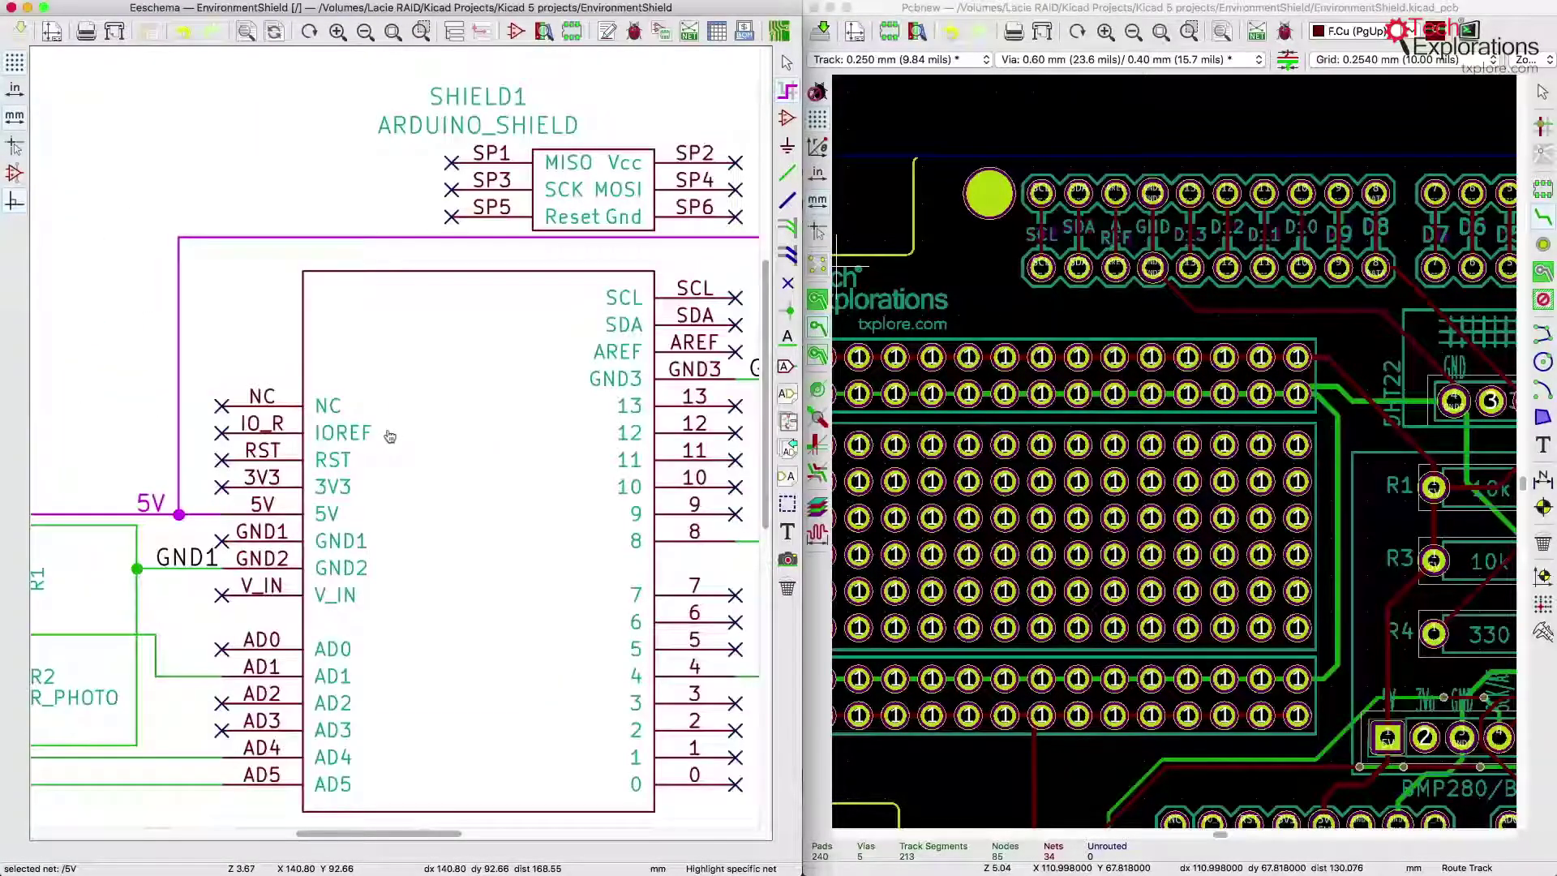
pyautogui.scroll(-6, 390, 436)
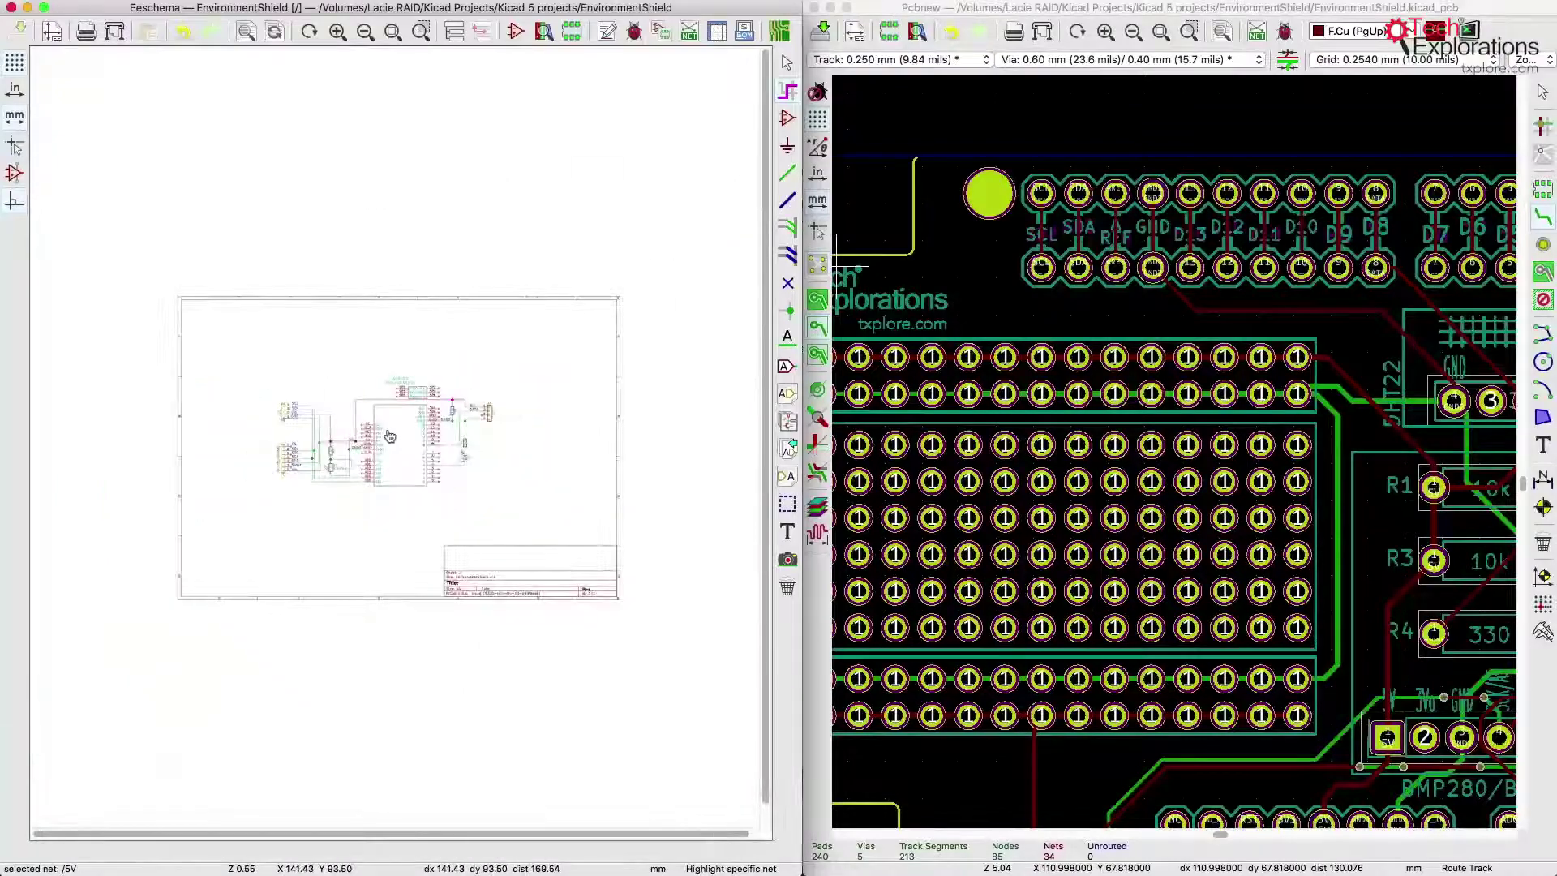
pyautogui.scroll(4, 389, 437)
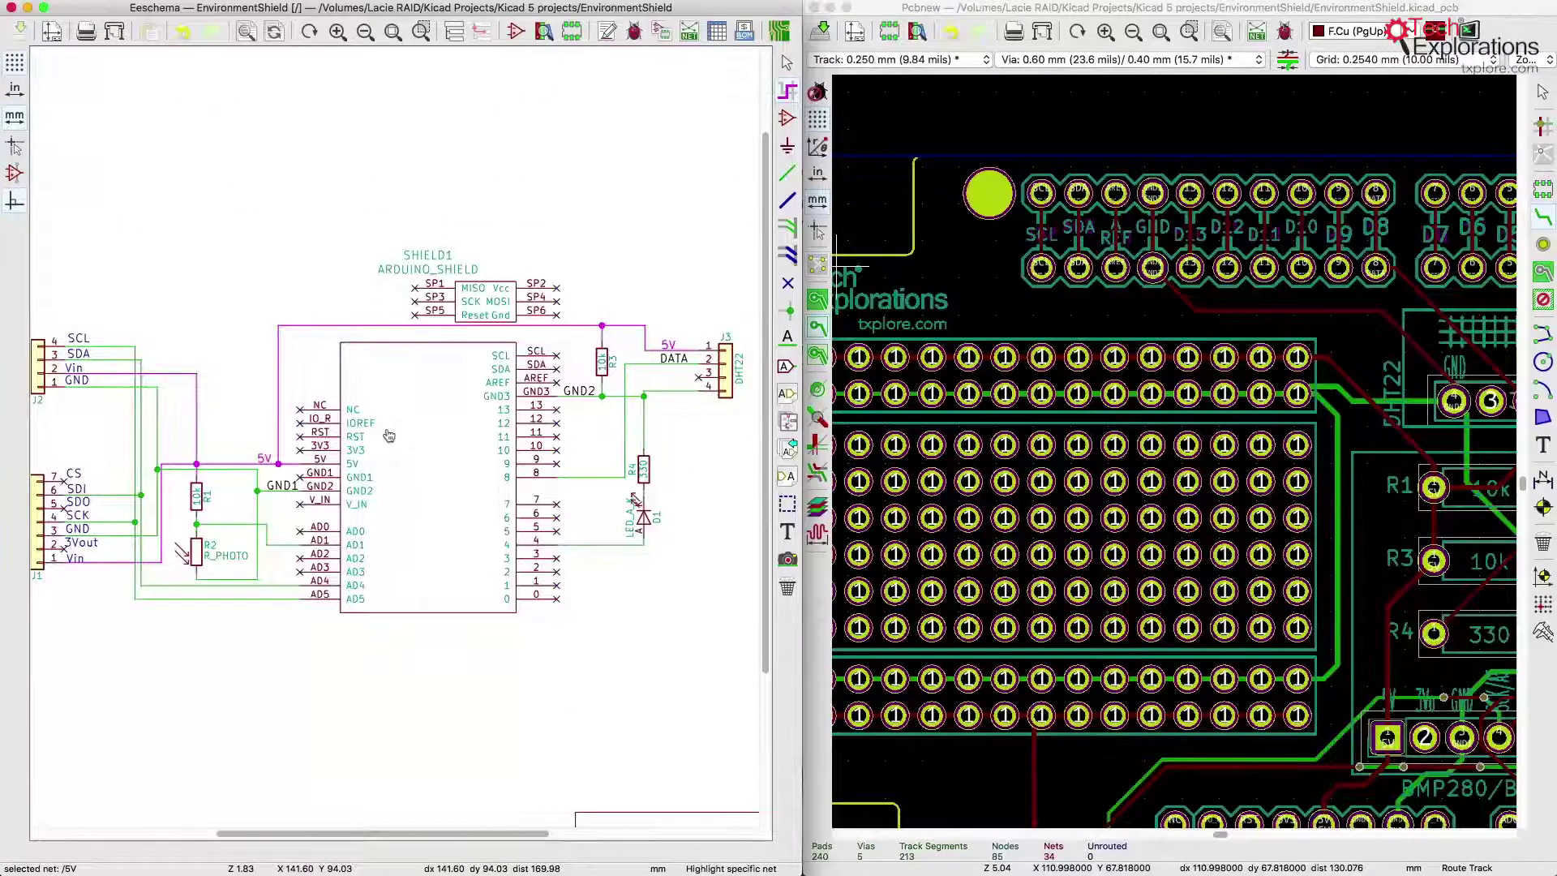
pyautogui.scroll(1, 389, 436)
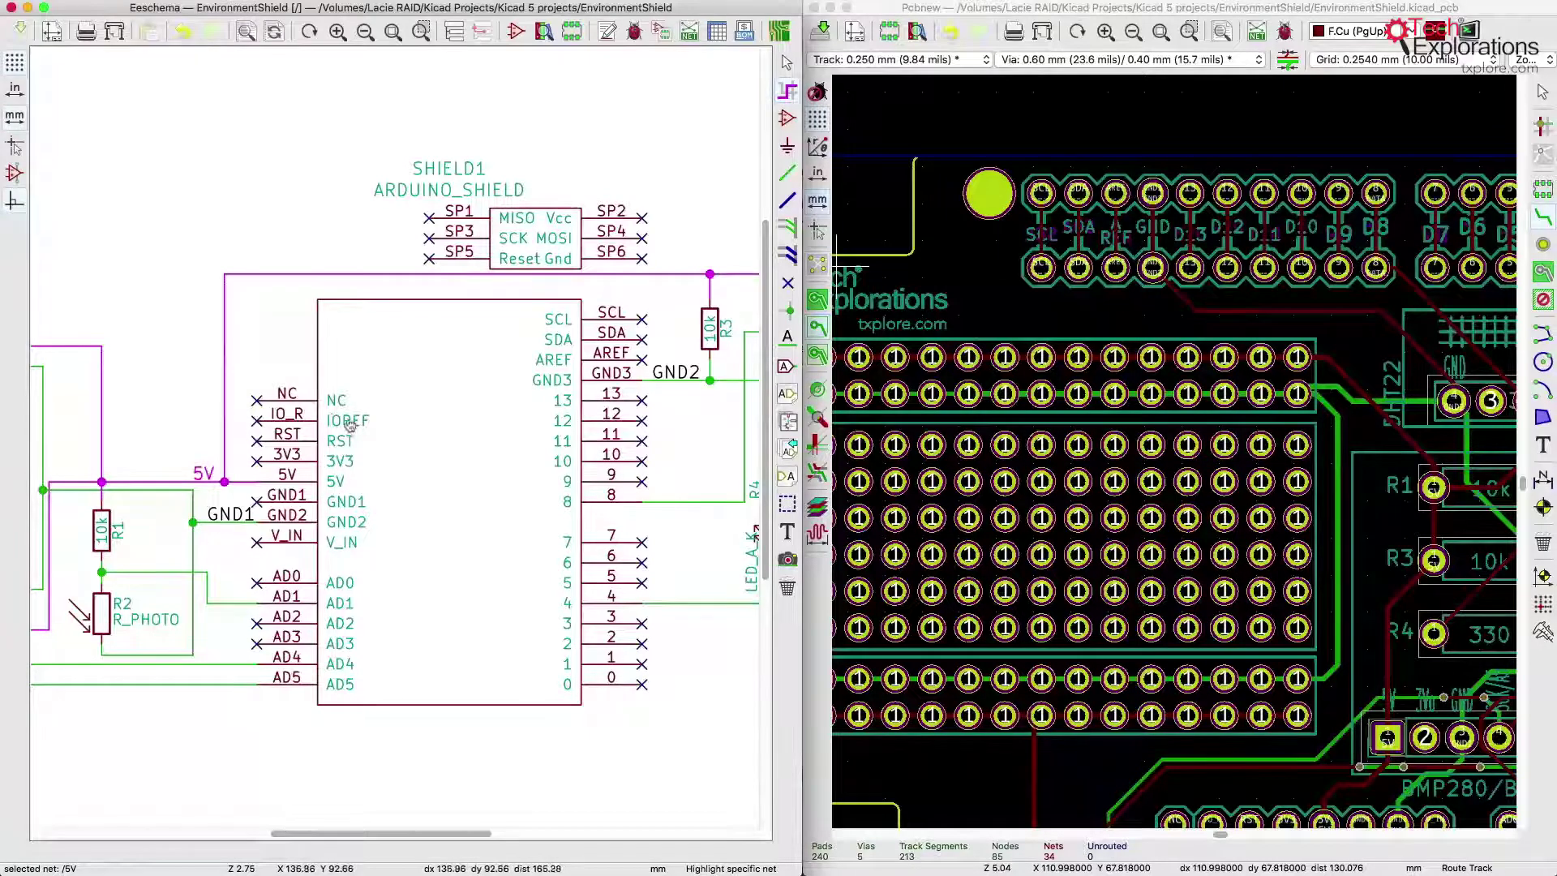
# Bring the J1 and J2 connectors into view, then highlight and clear the GND2 net.
pyautogui.moveTo(310, 421); pyautogui.dragTo(489, 398, button='middle')
pyautogui.hscroll(1, 489, 398)
pyautogui.scroll(-1, 488, 398)
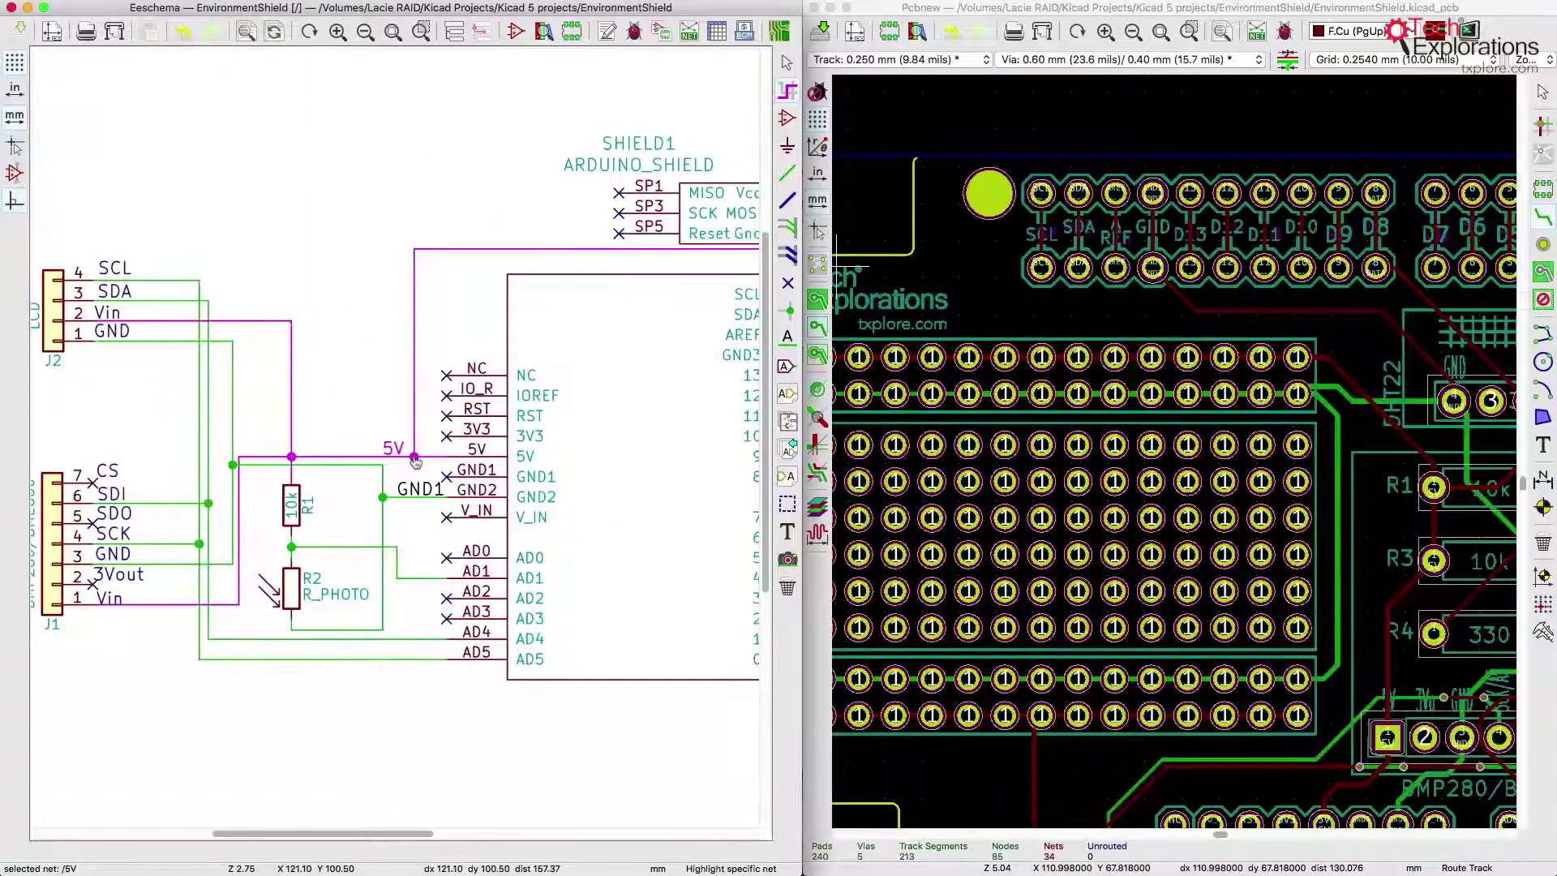
pyautogui.hscroll(1, 394, 422)
pyautogui.scroll(-1, 394, 422)
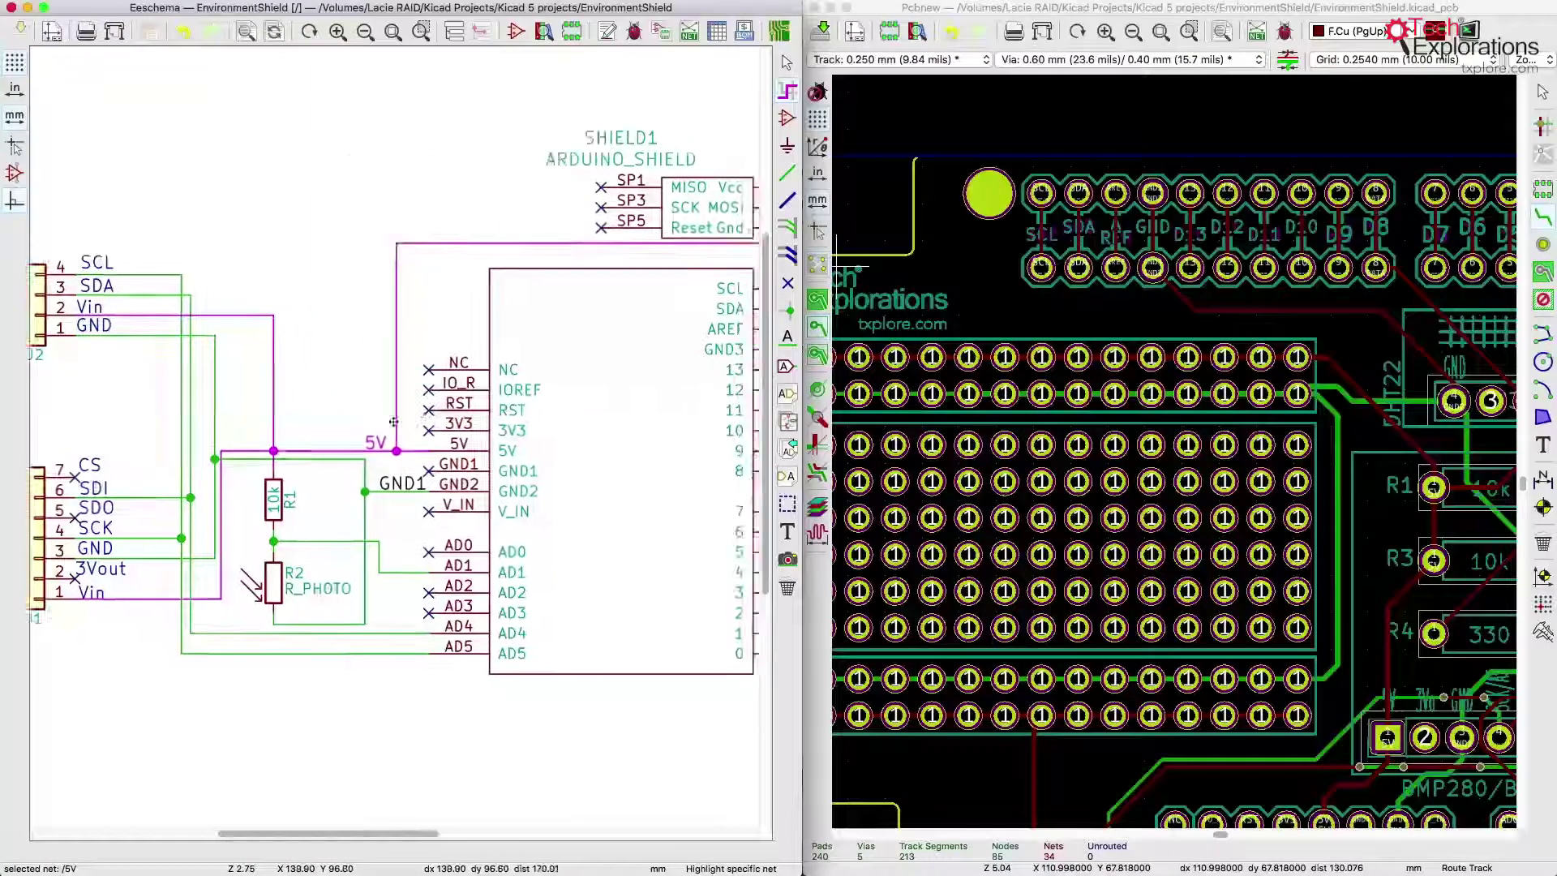
pyautogui.hscroll(5, 393, 421)
pyautogui.hscroll(2, 392, 418)
pyautogui.scroll(1, 392, 418)
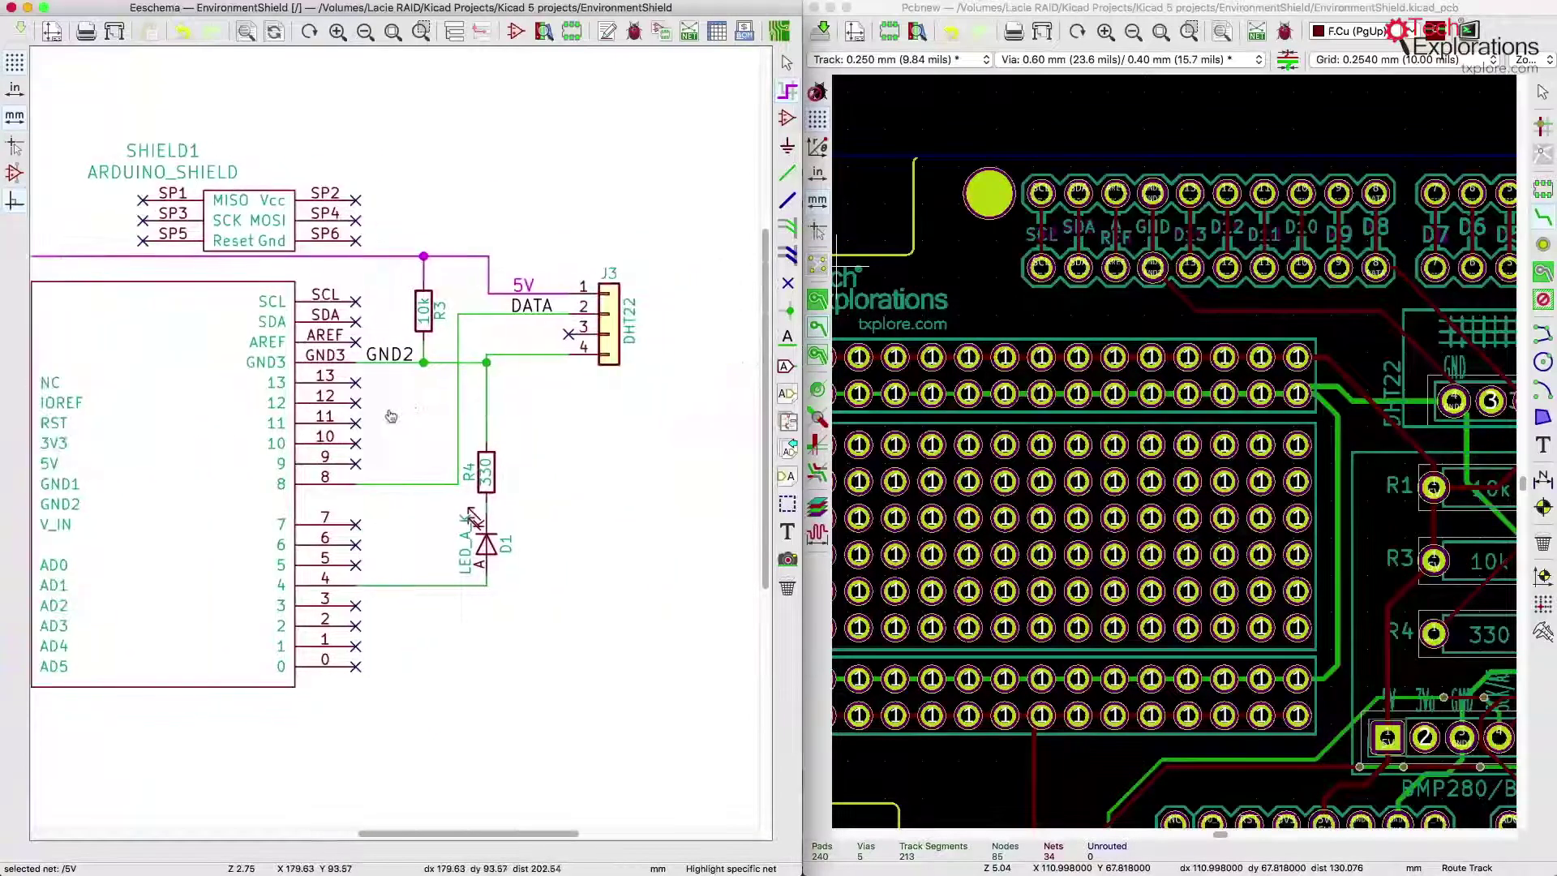
pyautogui.hscroll(-4, 397, 410)
pyautogui.scroll(-1, 528, 407)
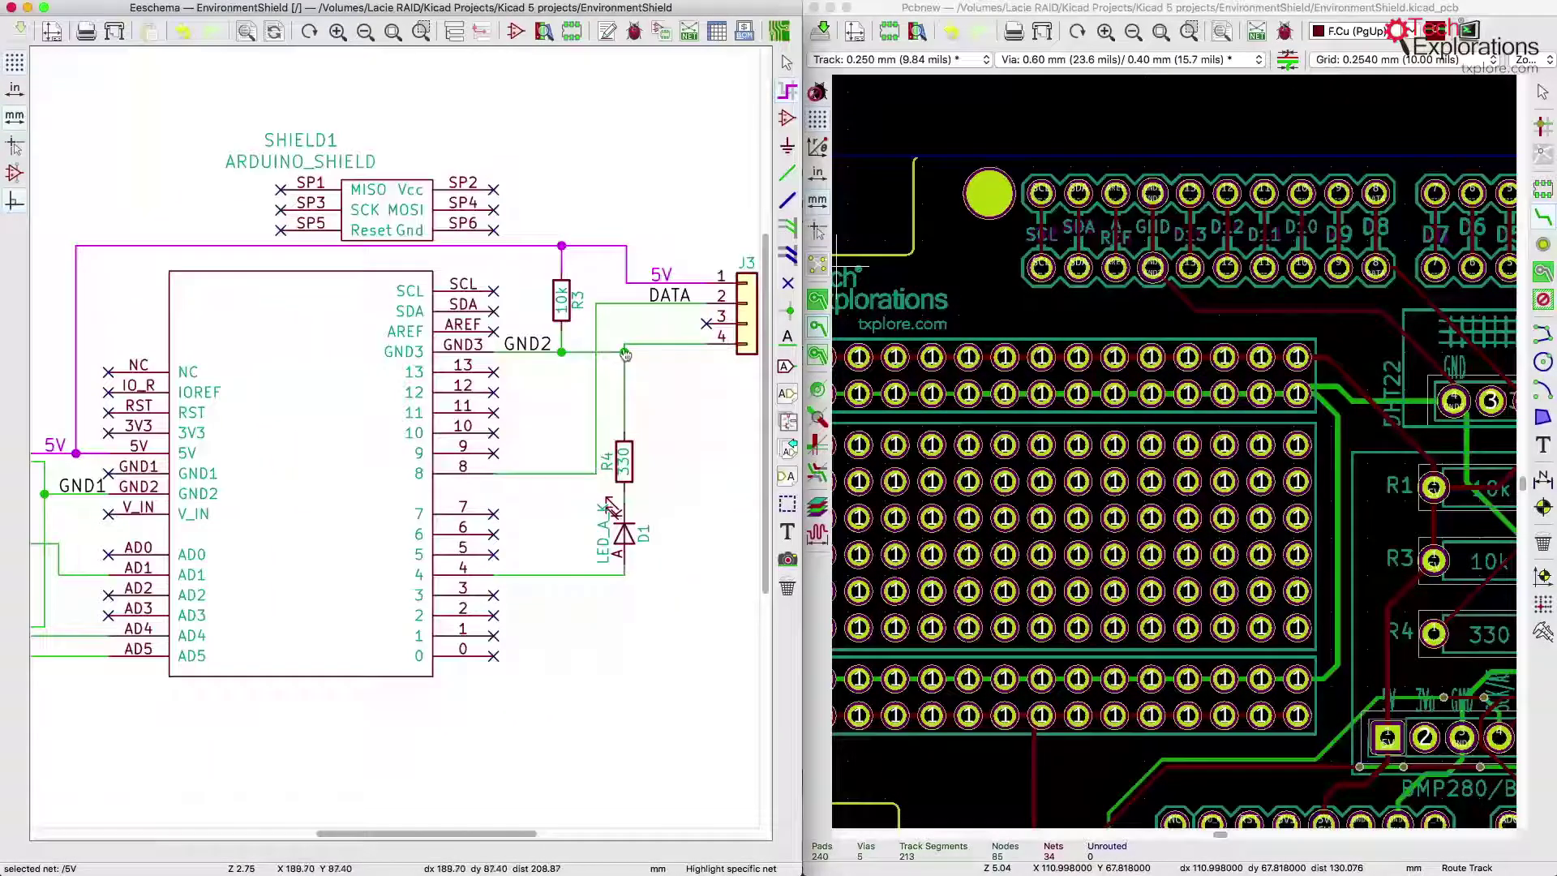
pyautogui.click(625, 354)
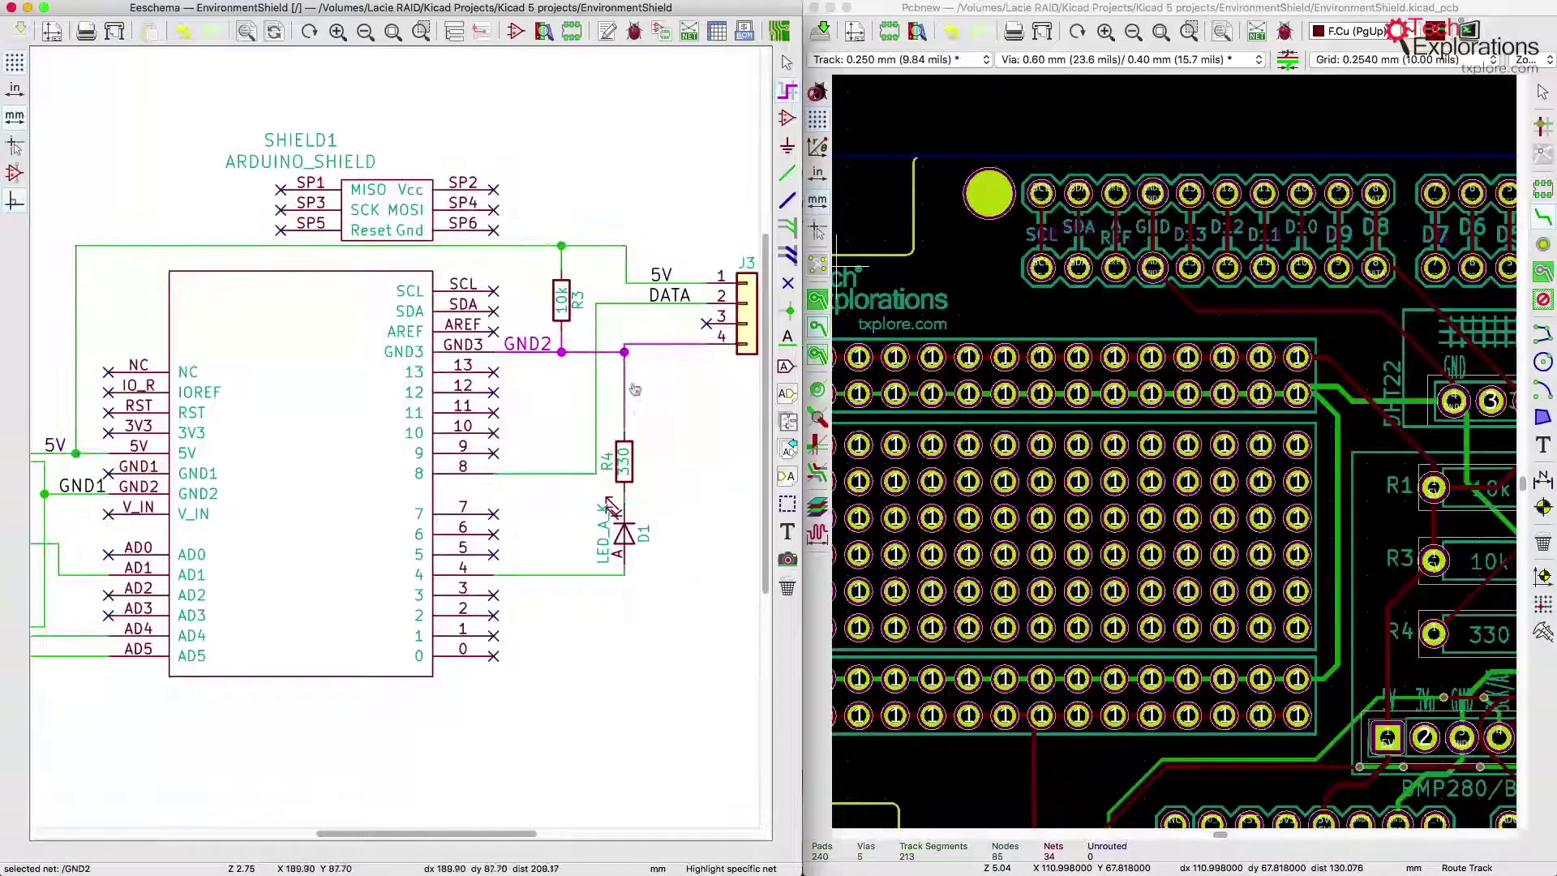
pyautogui.click(550, 482)
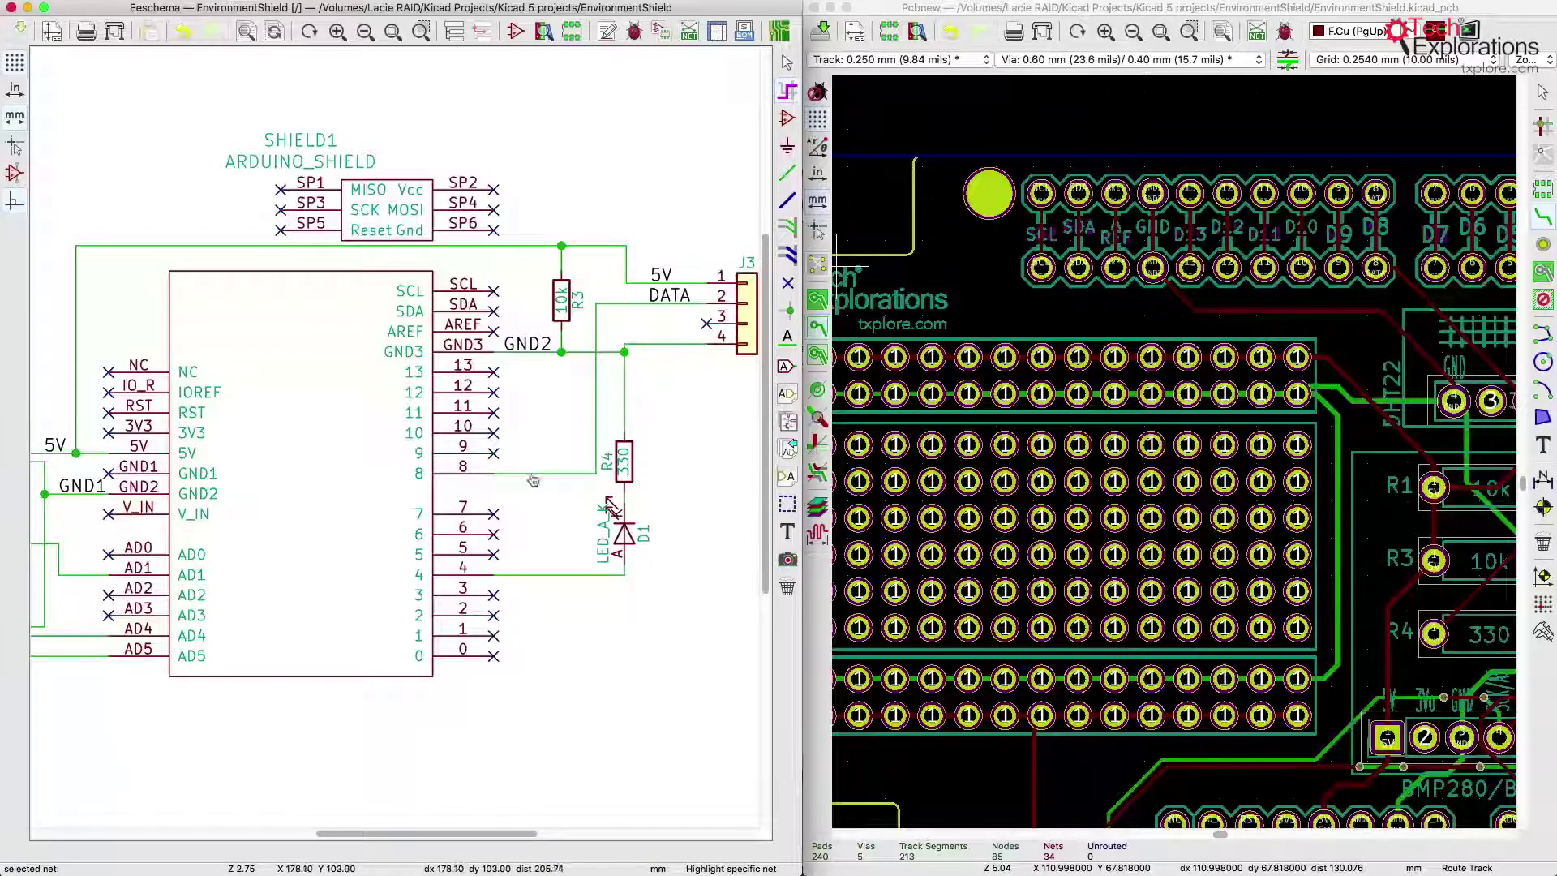
pyautogui.hscroll(-10, 304, 450)
pyautogui.scroll(-2, 304, 450)
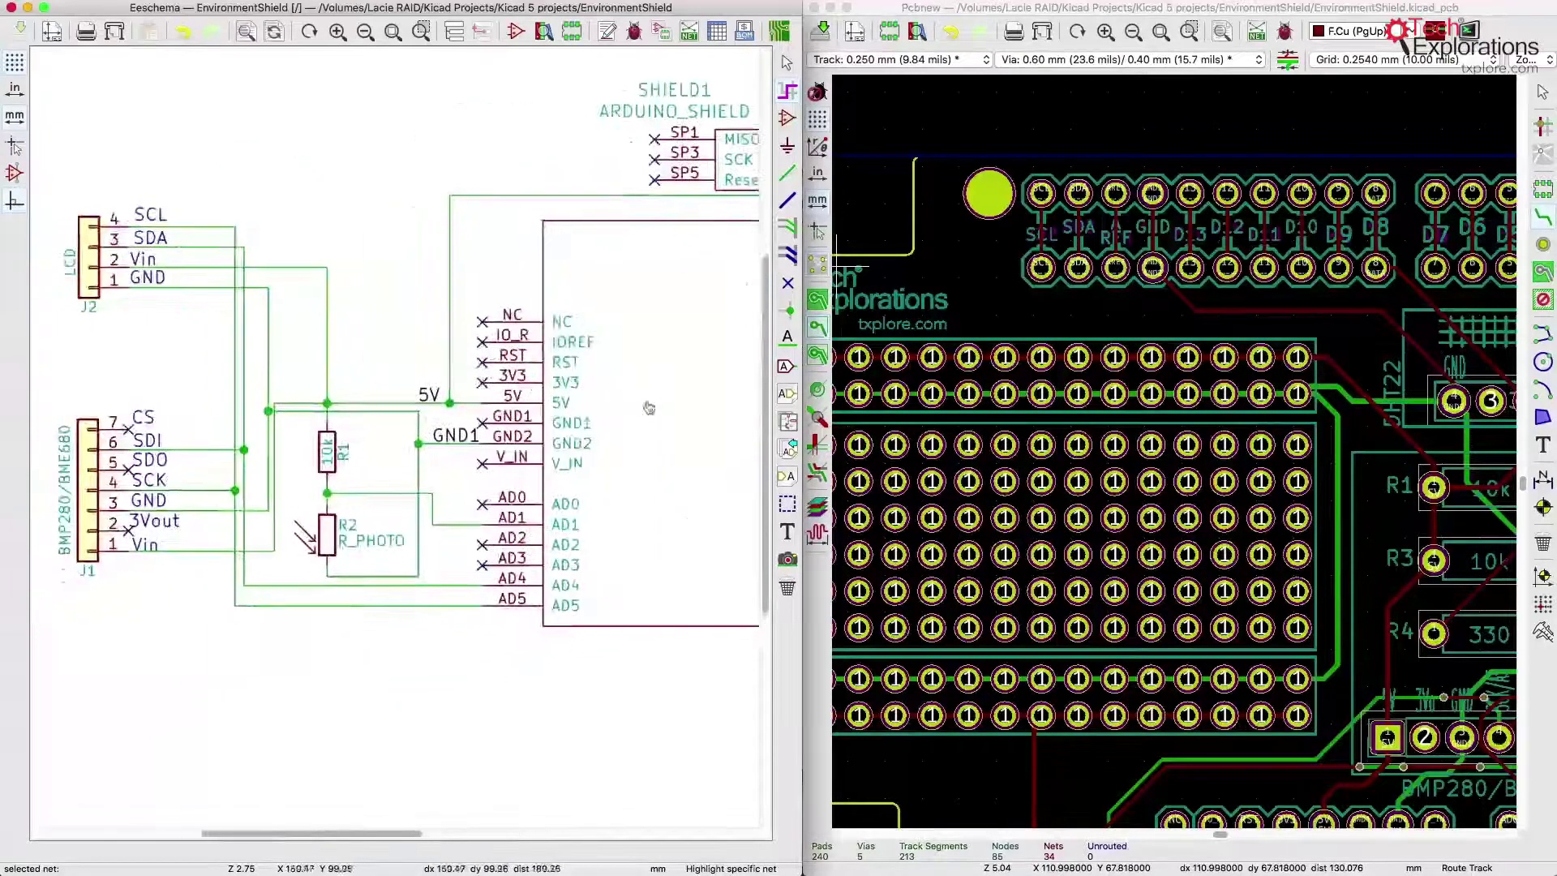
# Highlight 5V, check and clear GND1, then highlight the 5V net again.
pyautogui.click(328, 404)
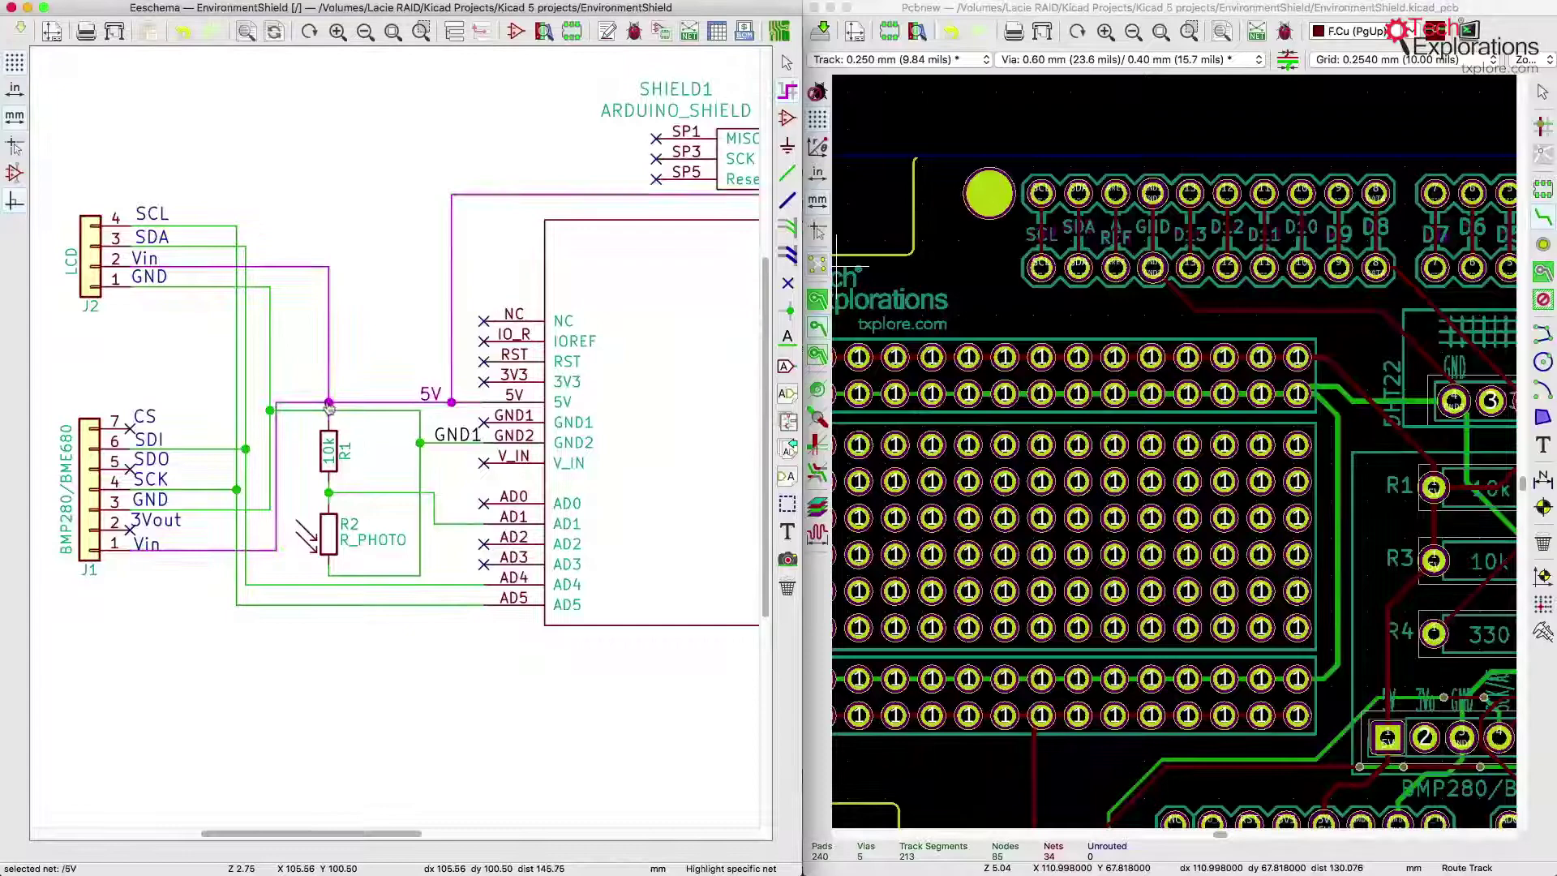
pyautogui.click(273, 412)
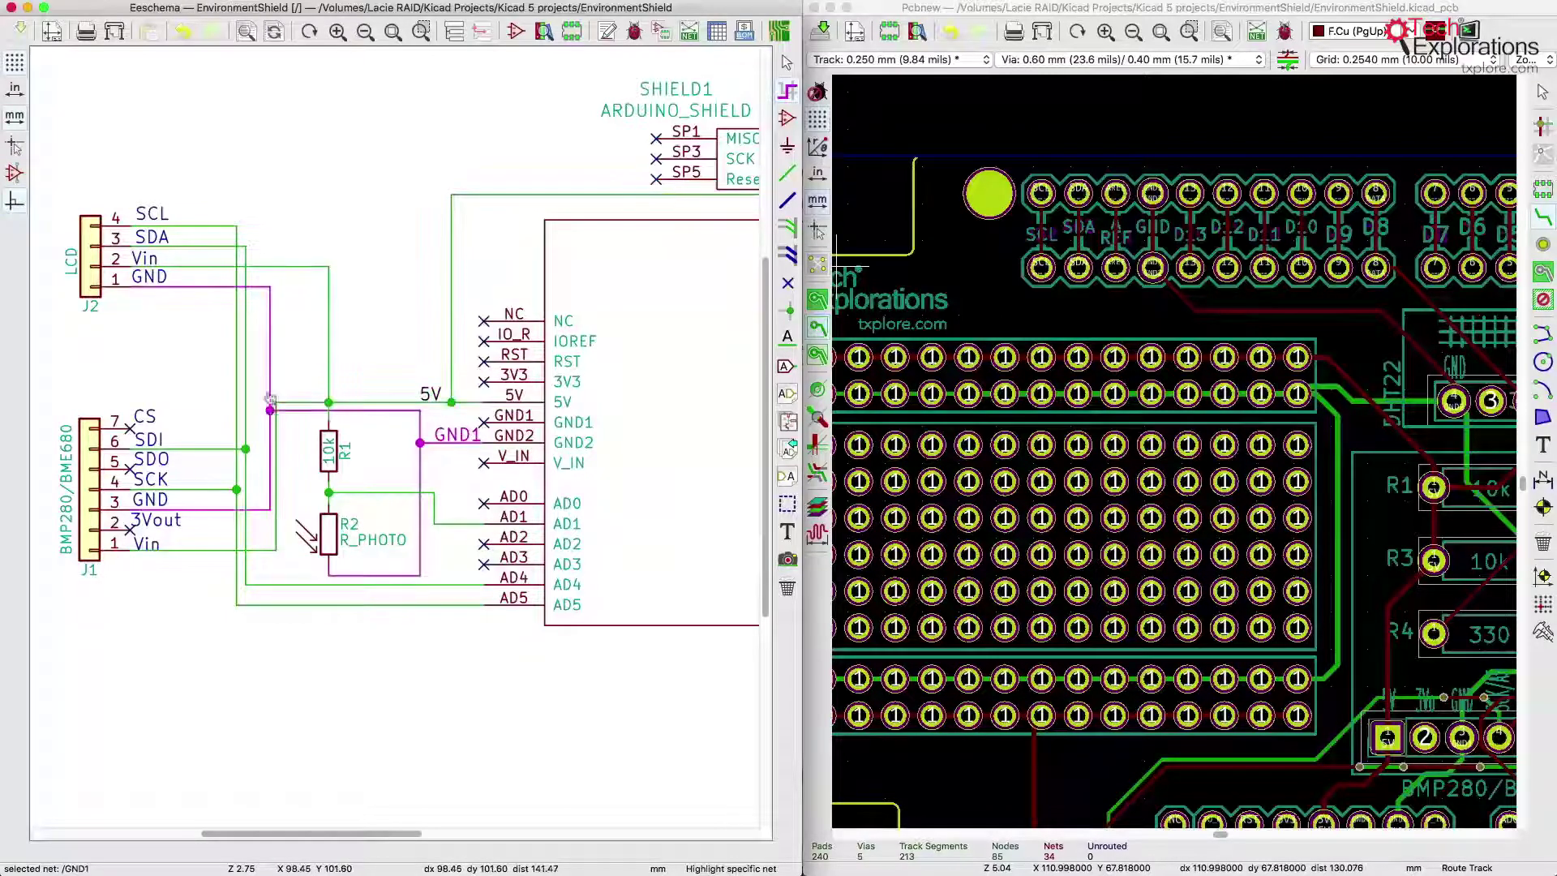
pyautogui.click(332, 354)
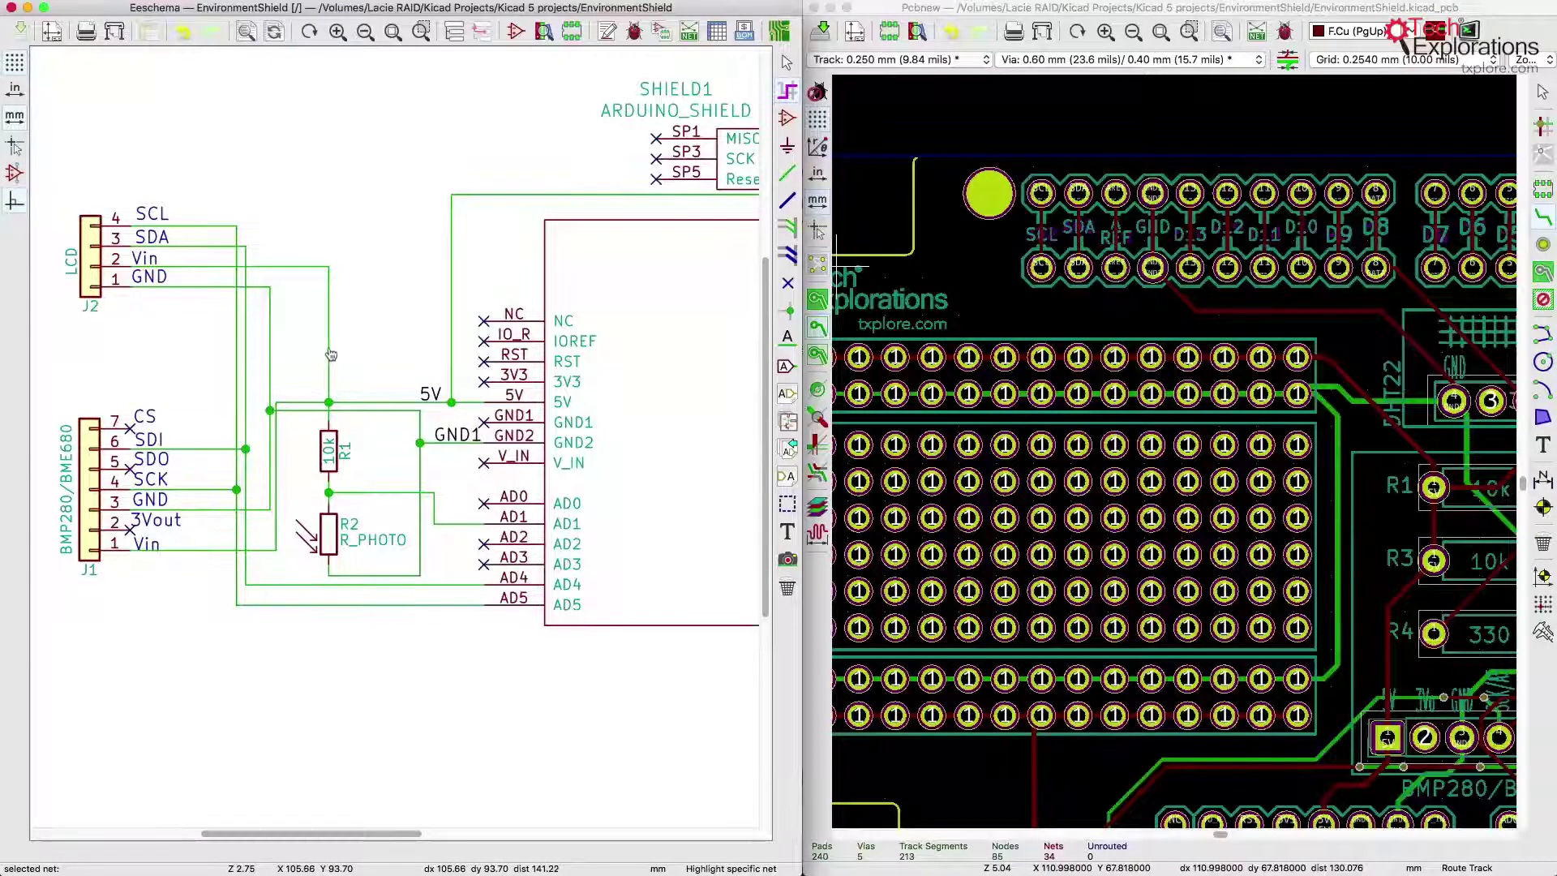
pyautogui.click(366, 405)
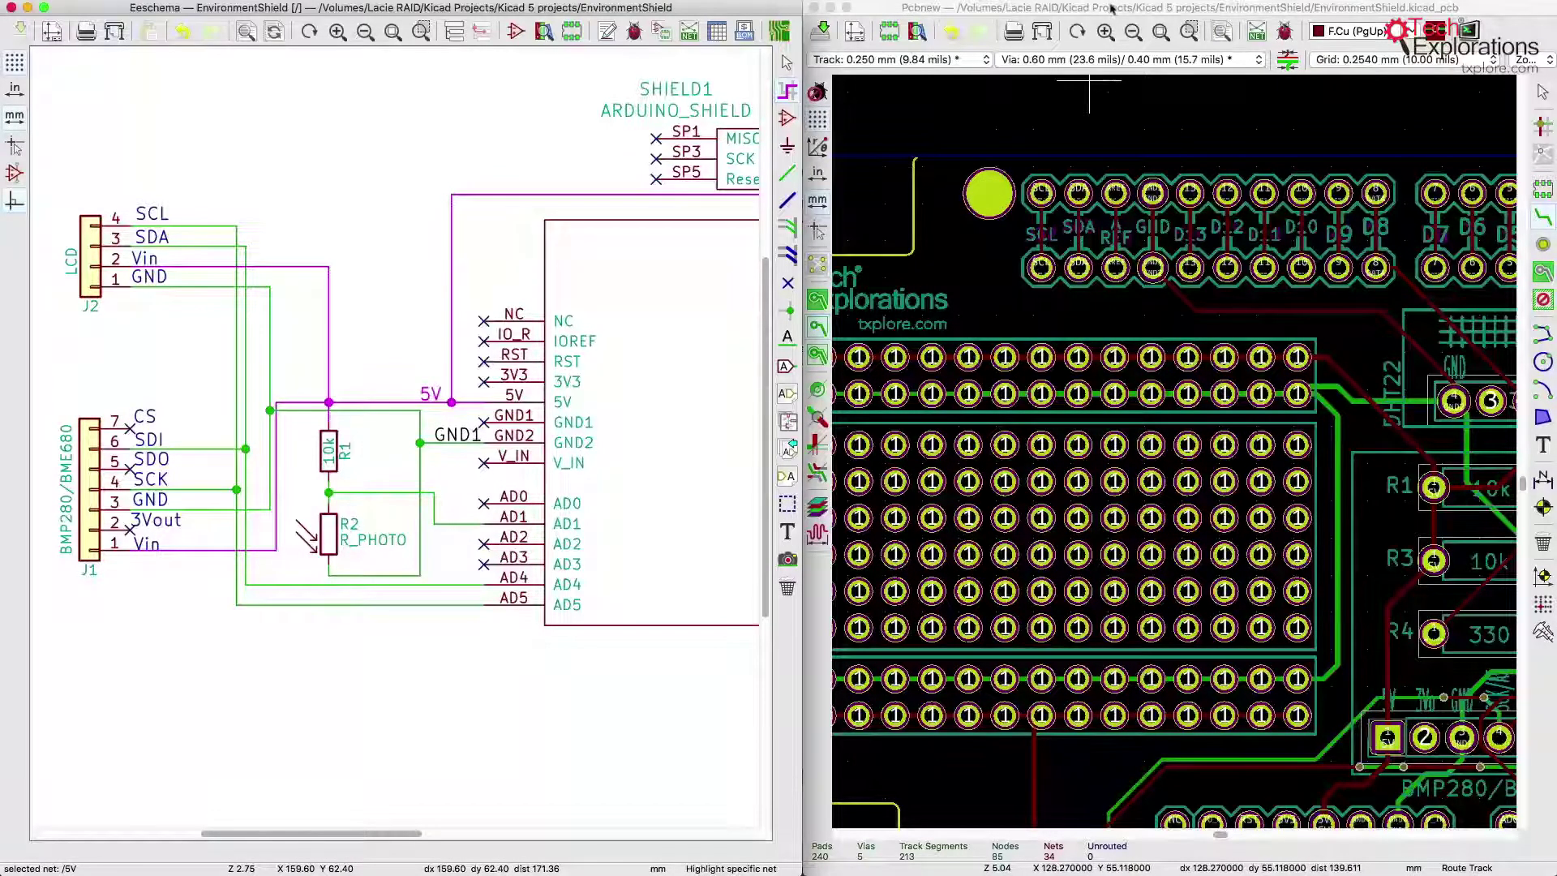
pyautogui.click(1109, 5)
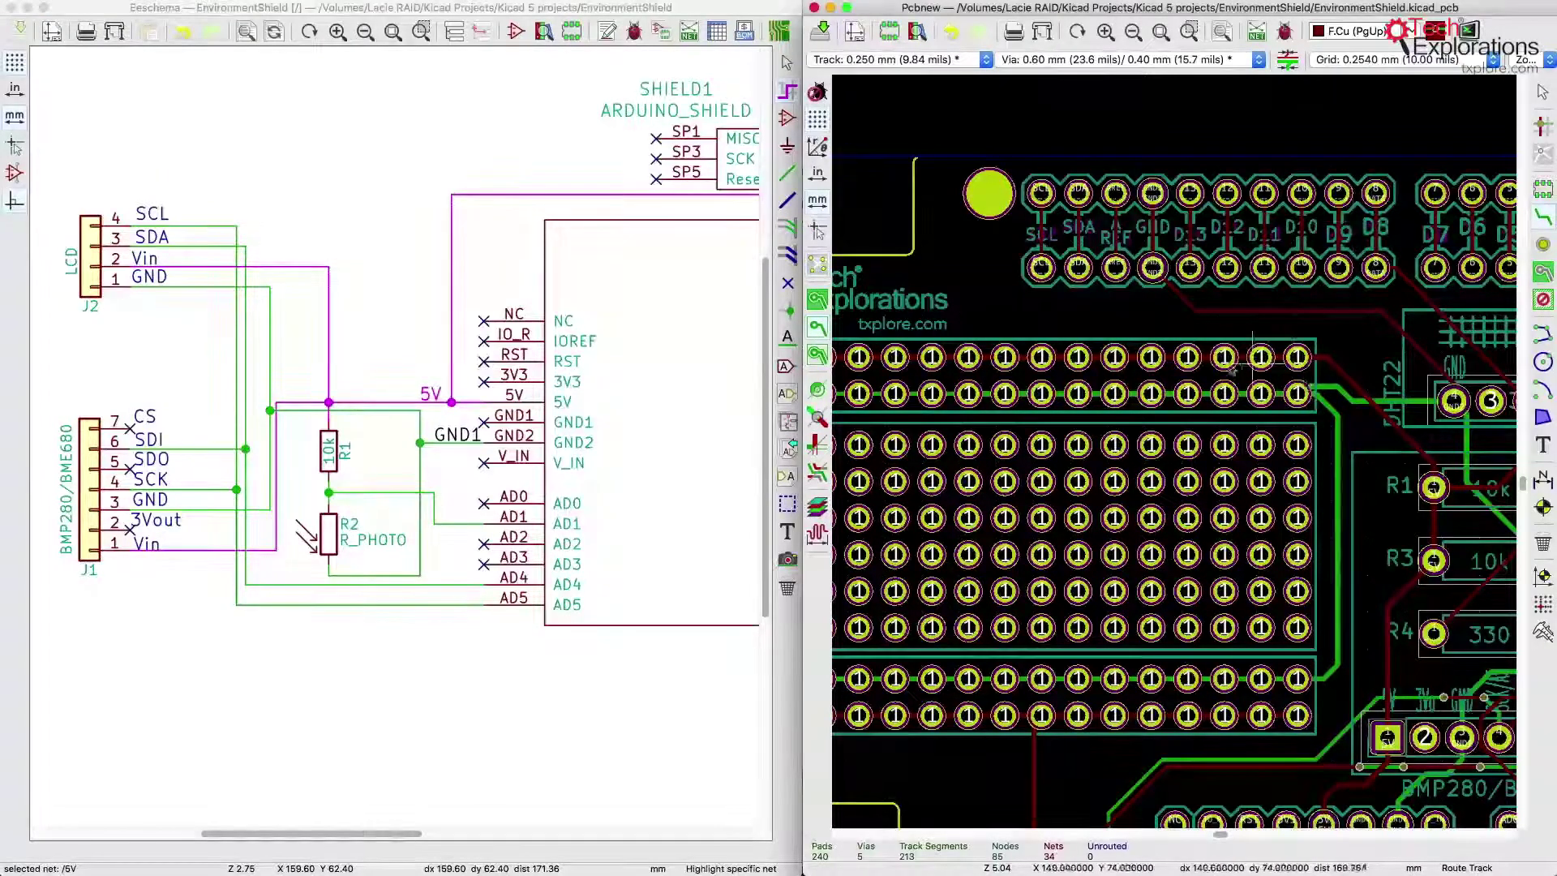
# Turn on Pcbnew net highlighting and light up the 5V tracks on the board.
pyautogui.scroll(2, 1338, 381)
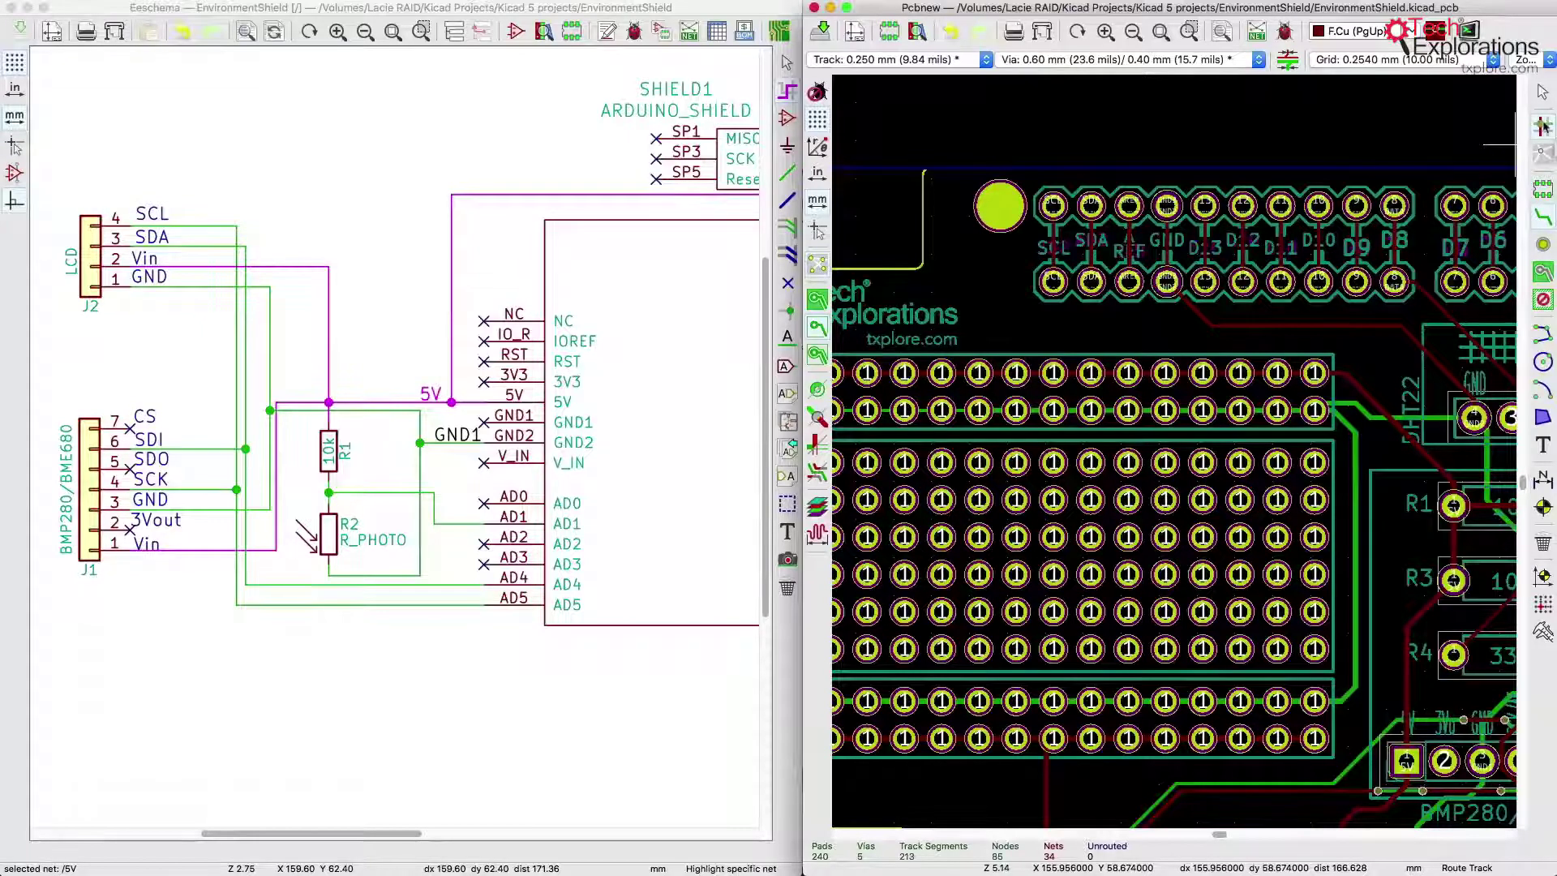
pyautogui.click(1543, 125)
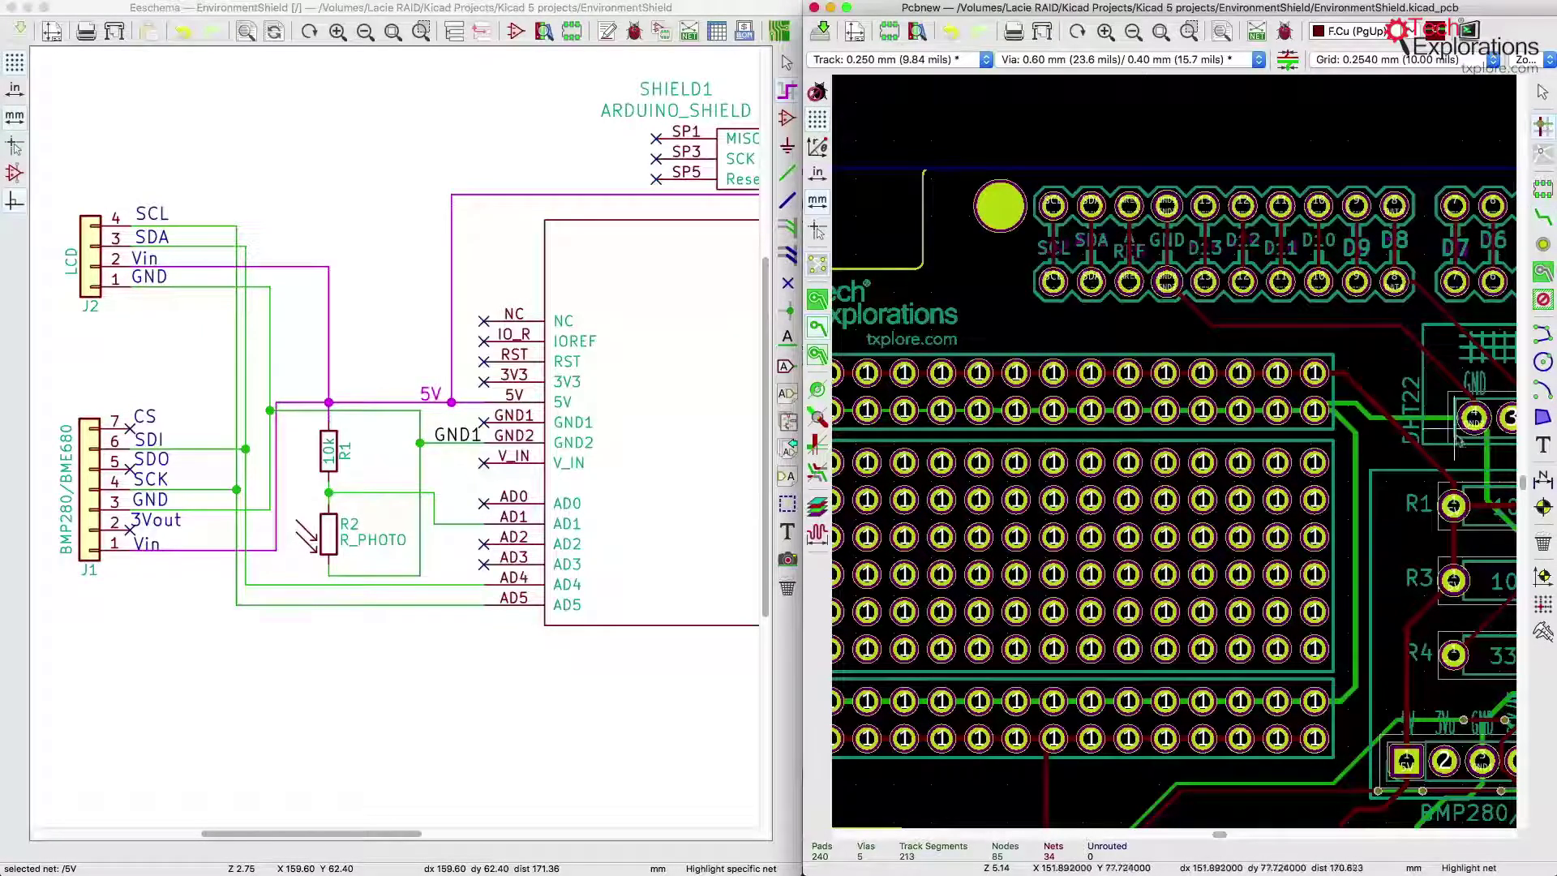
pyautogui.hscroll(5, 1379, 397)
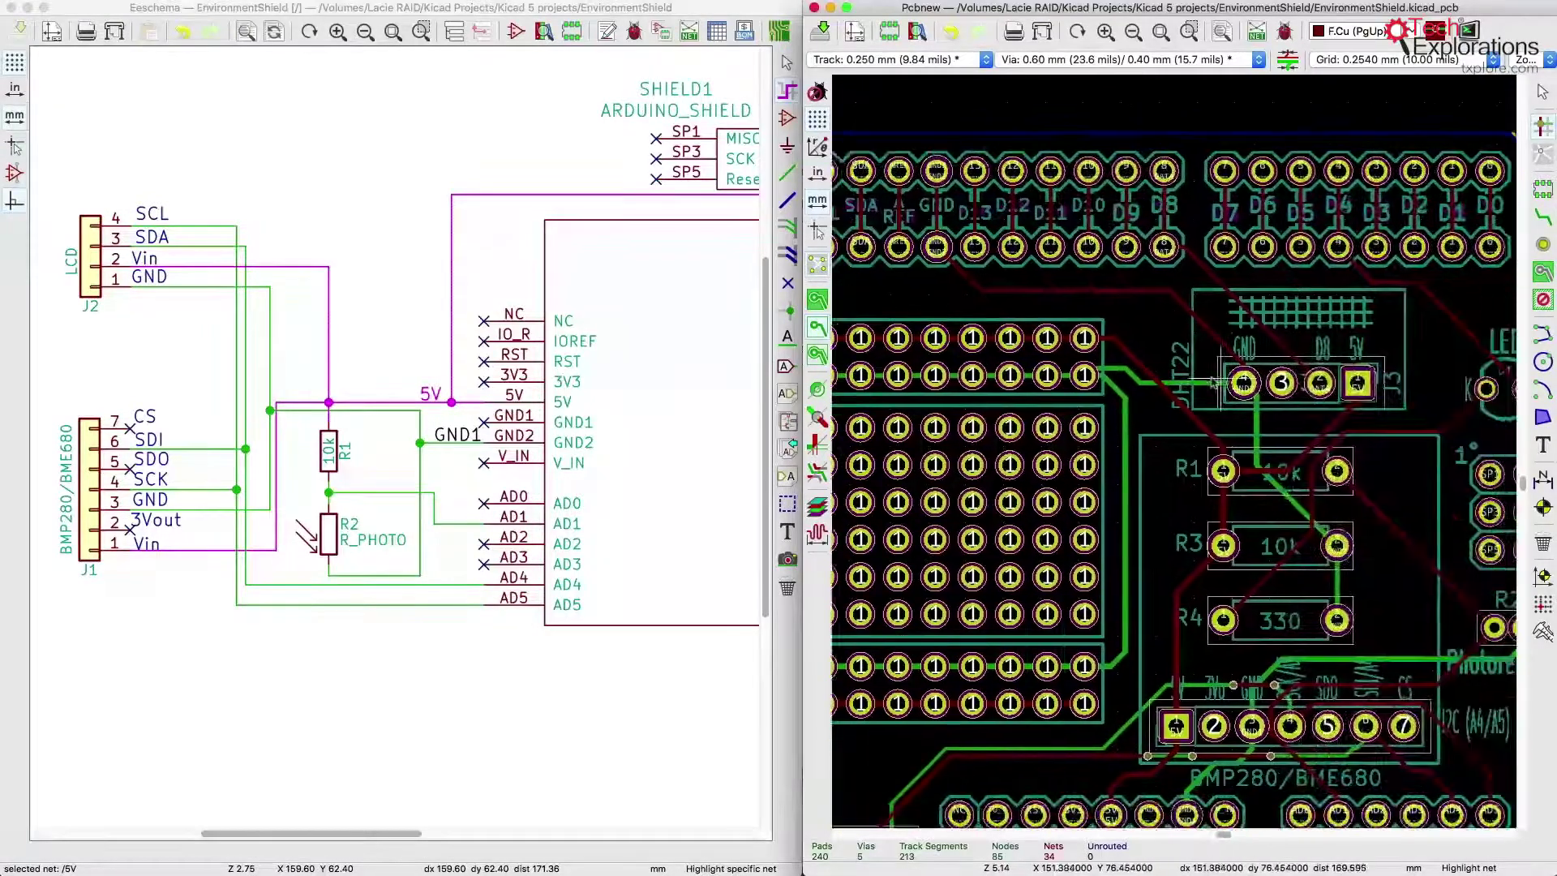
pyautogui.click(1140, 376)
pyautogui.scroll(-3, 1176, 458)
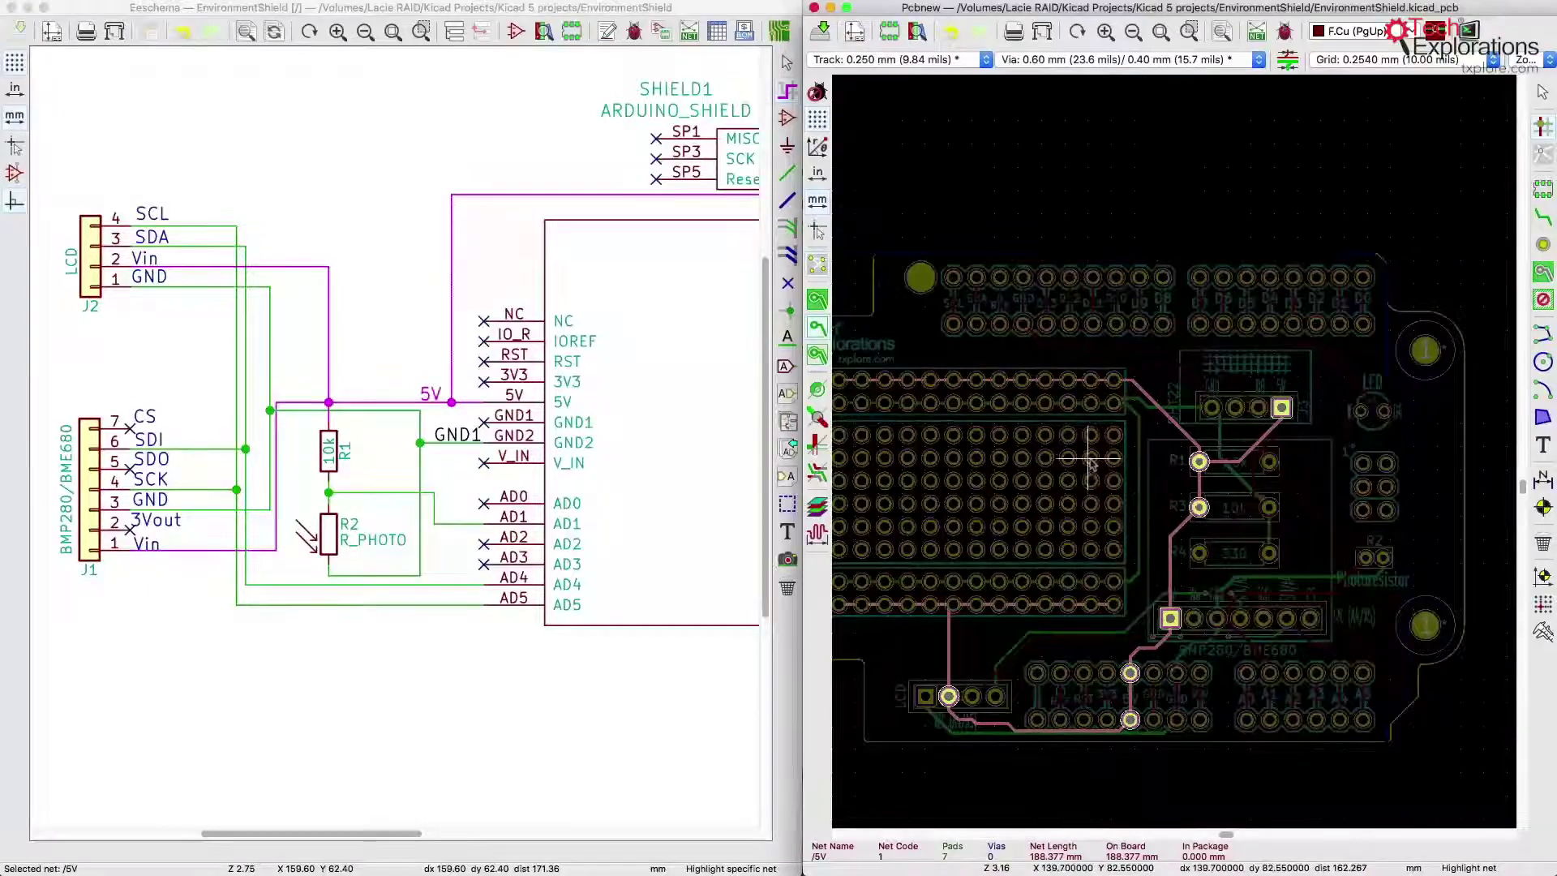
pyautogui.moveTo(1094, 456); pyautogui.dragTo(1200, 421, button='middle')
pyautogui.scroll(2, 1200, 434)
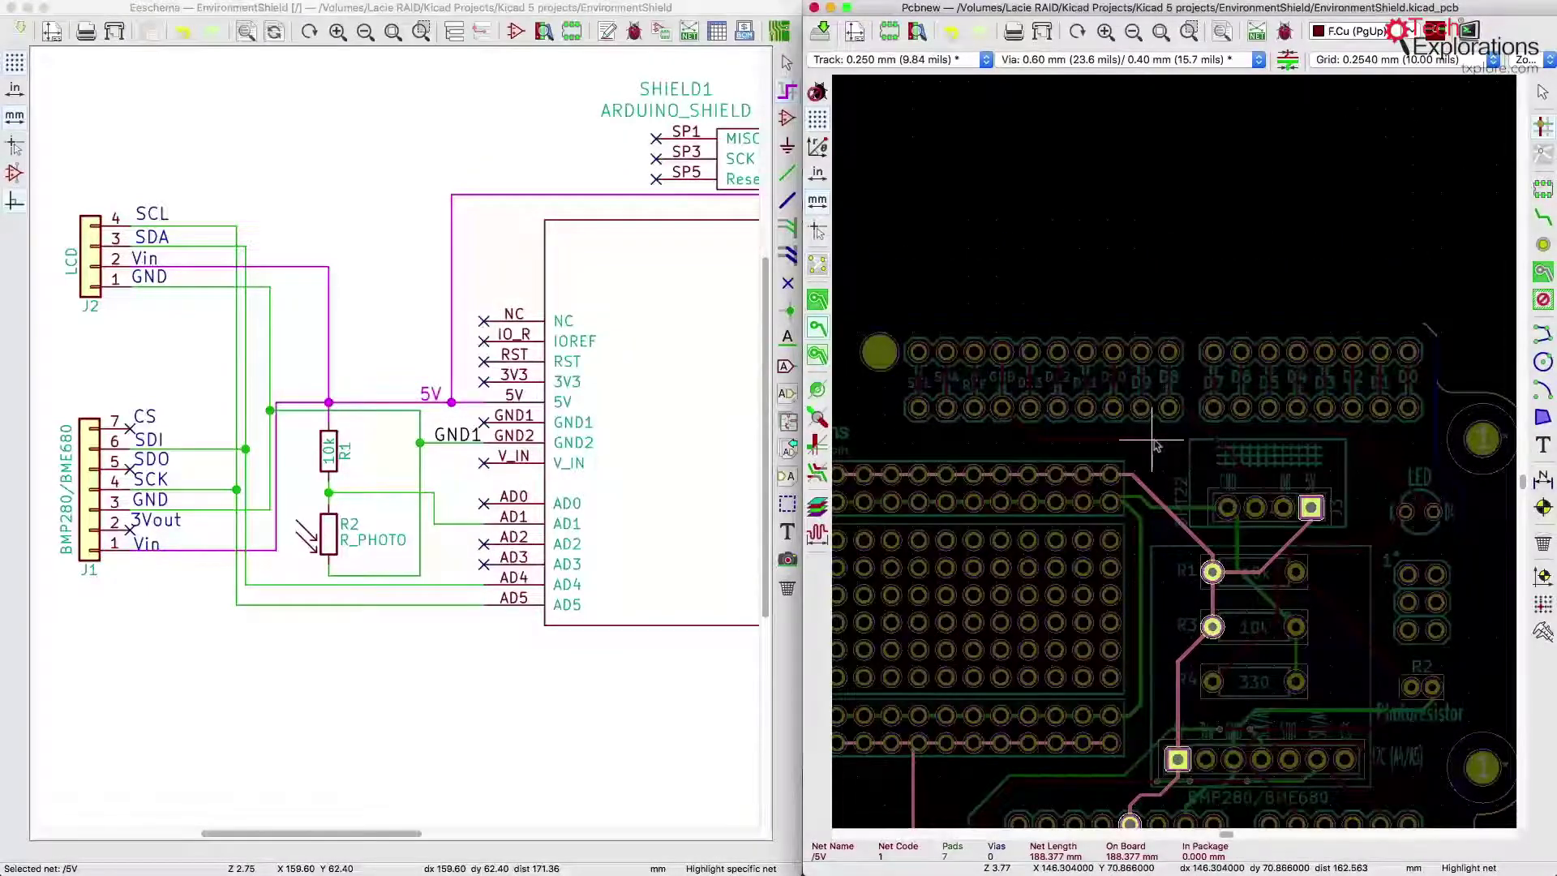
# Highlight the GND2 net, then the GND1 net, following its track across the board.
pyautogui.click(1155, 445)
pyautogui.scroll(-2, 1150, 507)
pyautogui.hscroll(1, 1177, 456)
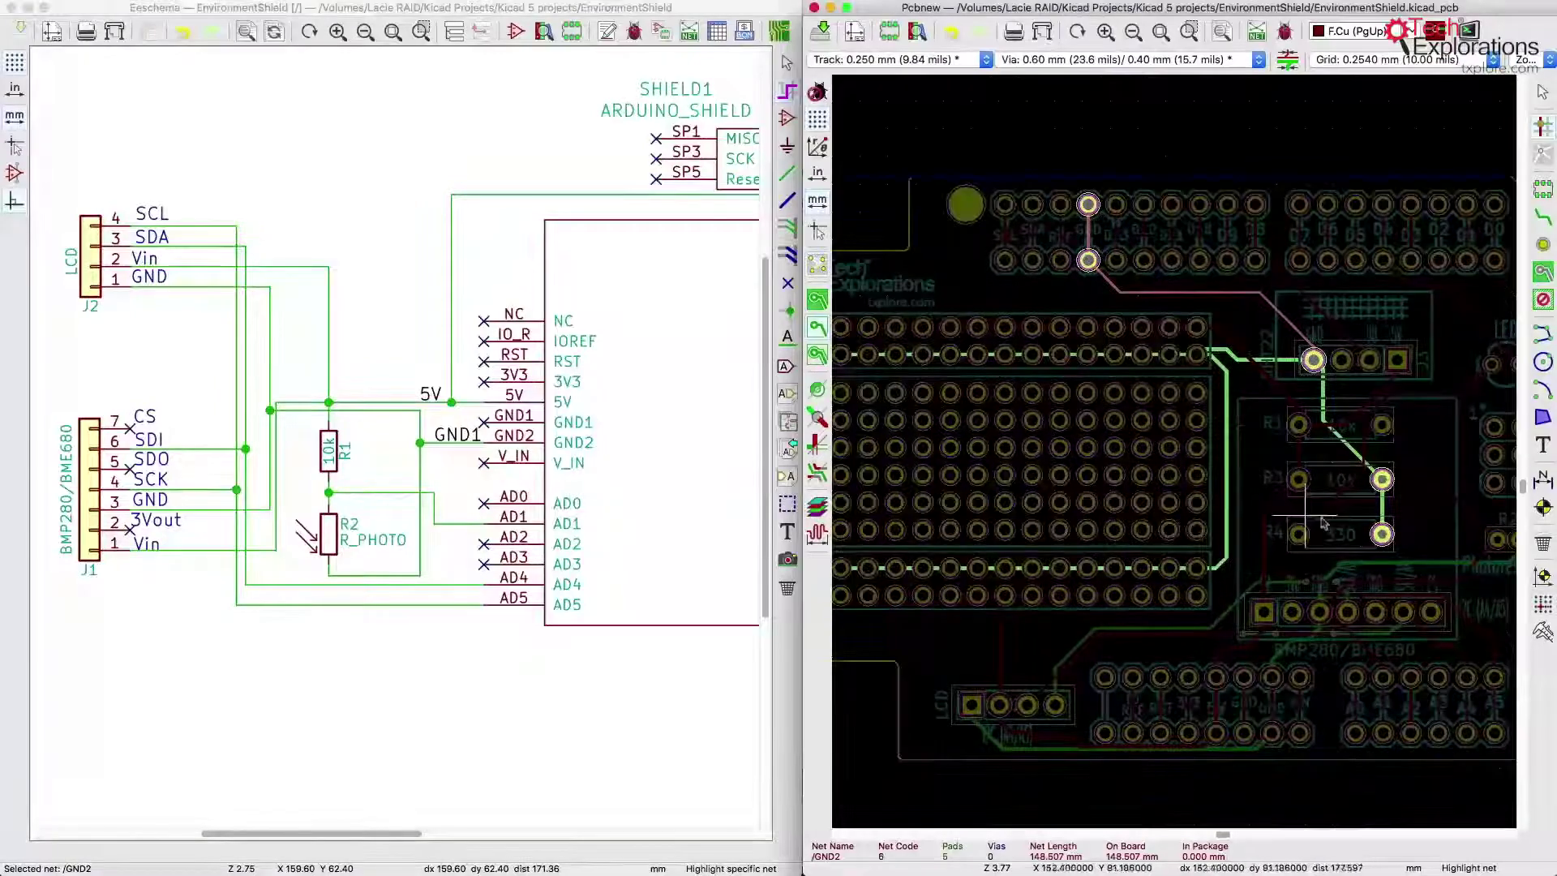
pyautogui.scroll(-2, 1221, 458)
pyautogui.click(1236, 469)
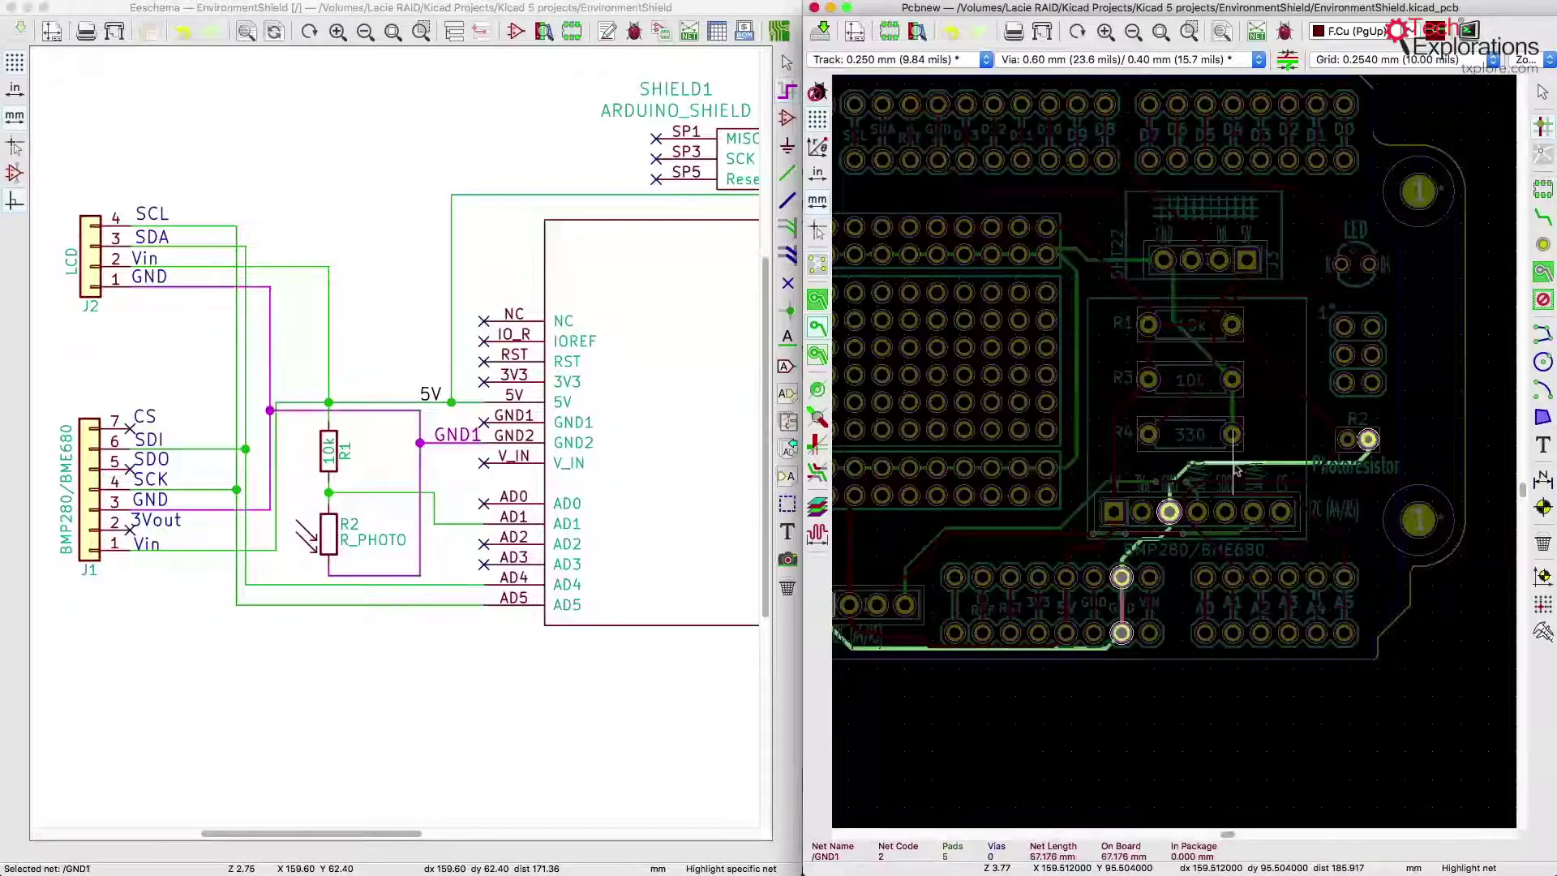
pyautogui.moveTo(1003, 365); pyautogui.dragTo(1099, 362, button='middle')
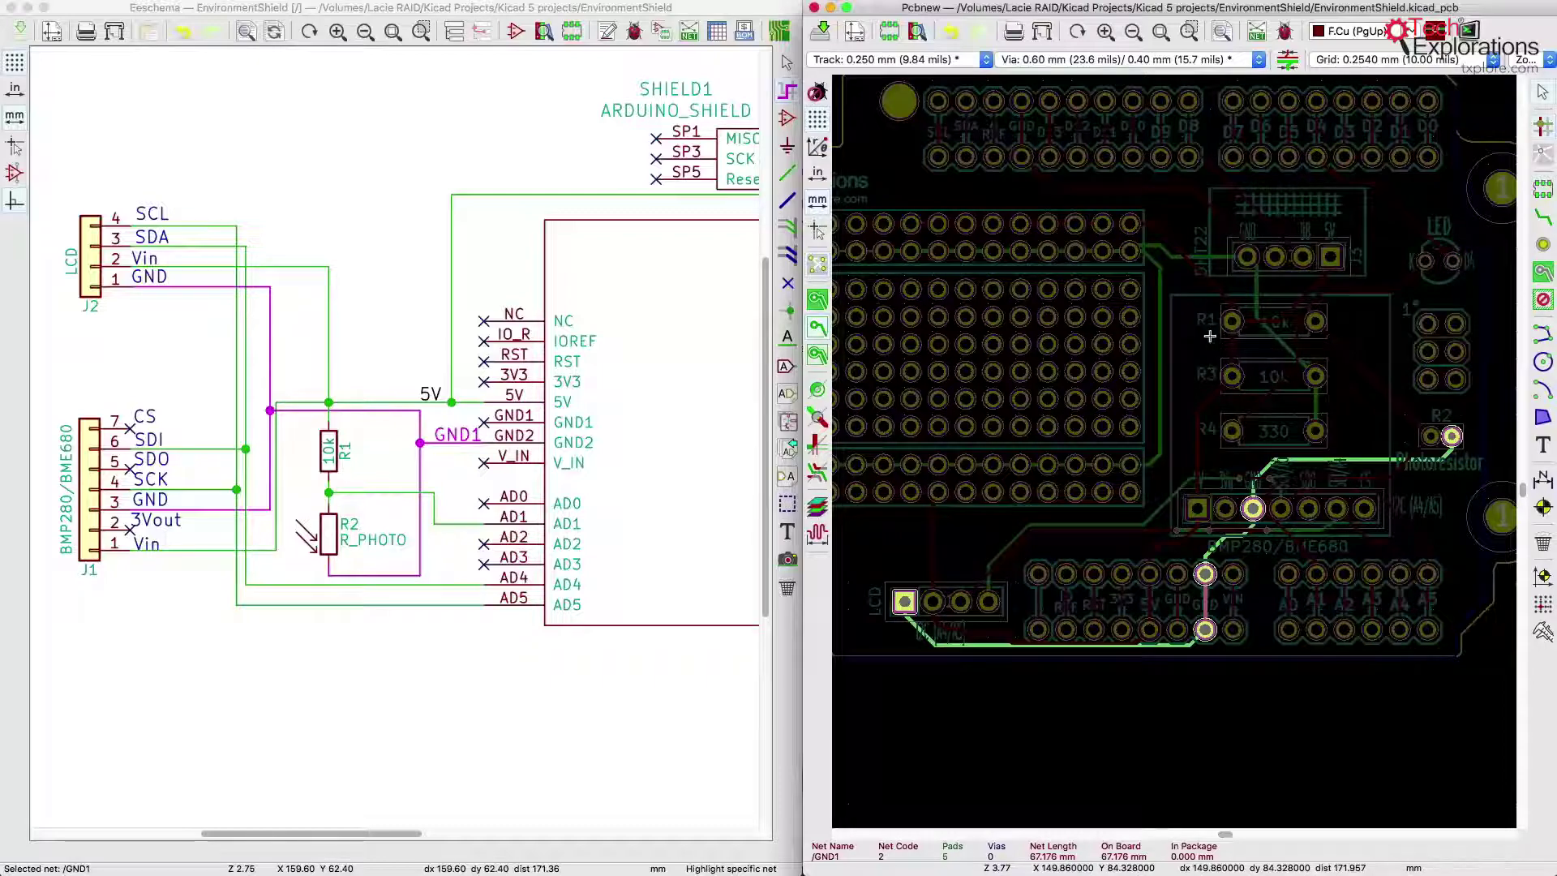
# Inspect the J3 reference text, recentre on the J3 sensor area, and deselect it.
pyautogui.scroll(1, 1211, 341)
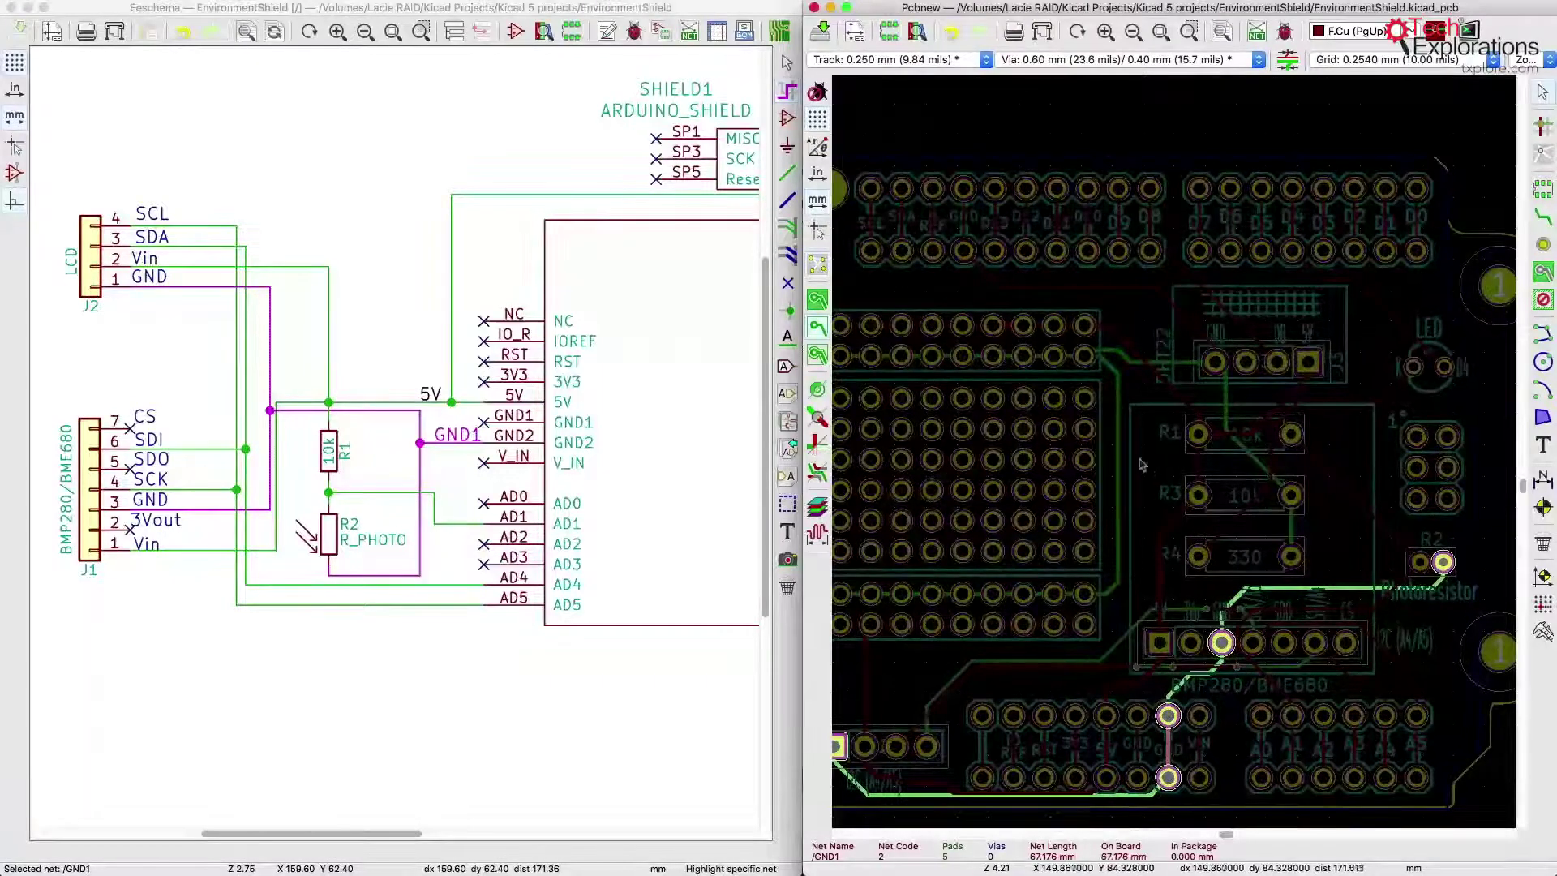
pyautogui.moveTo(1142, 463); pyautogui.dragTo(1177, 457, button='middle')
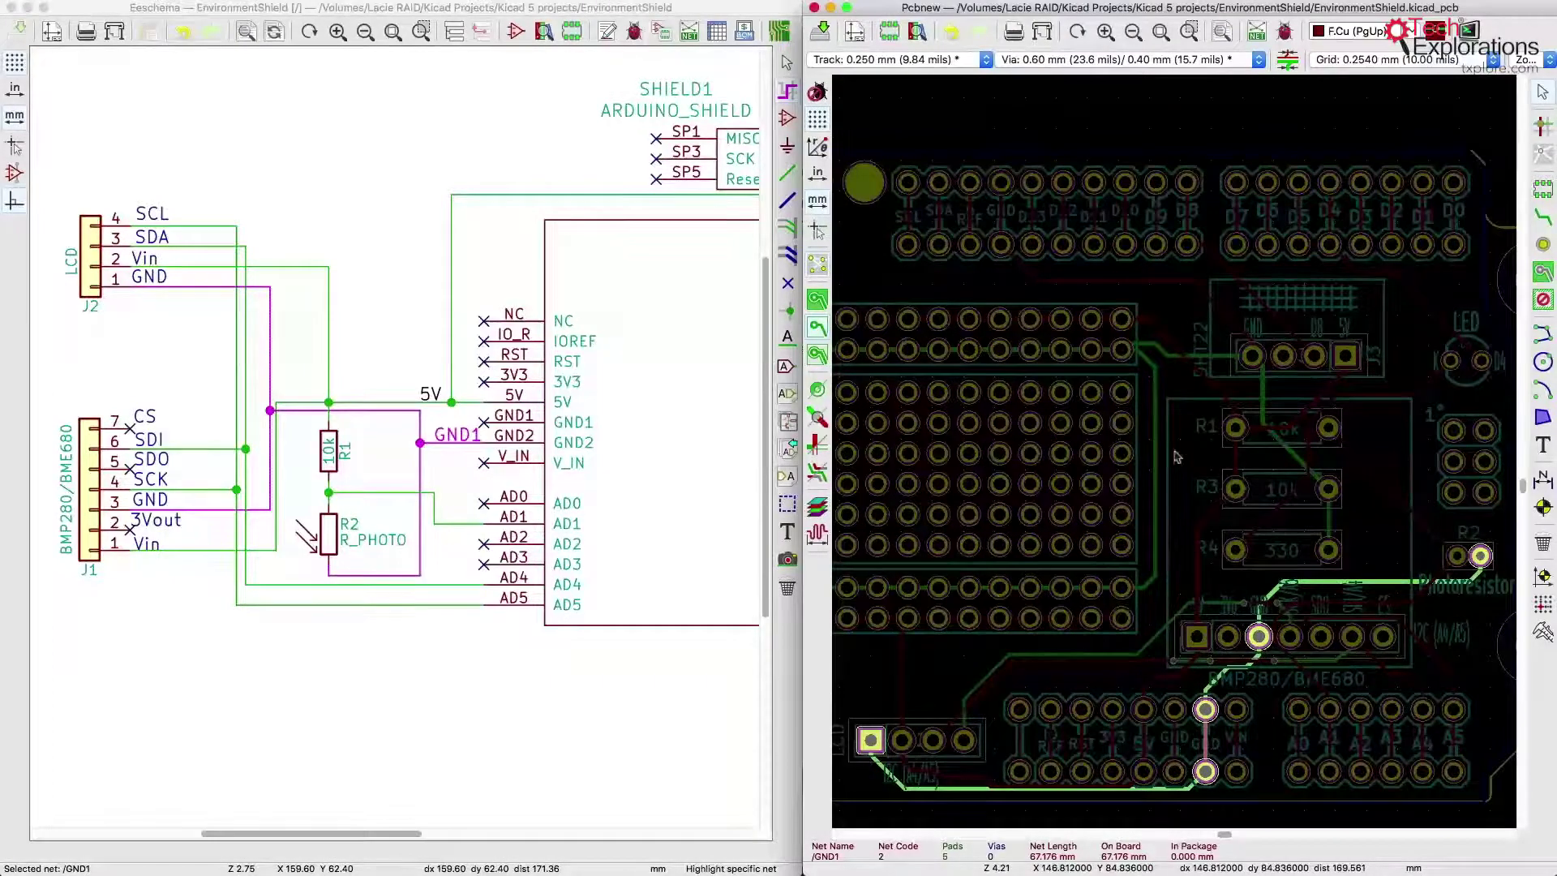
pyautogui.click(1300, 356)
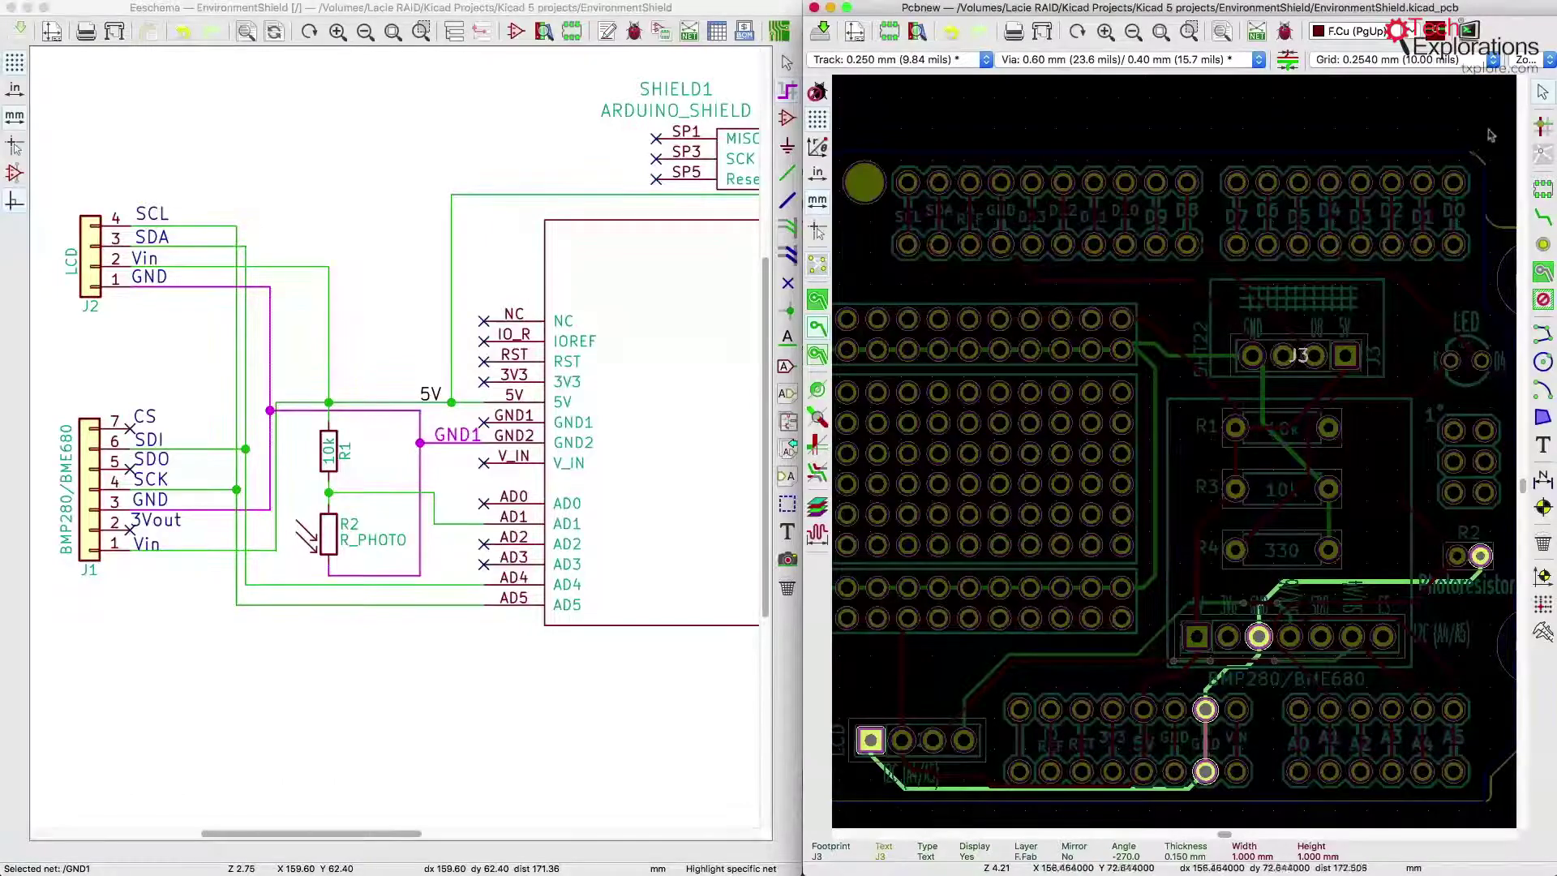
pyautogui.press('F4')
pyautogui.moveTo(977, 612); pyautogui.dragTo(1322, 301, button='middle')
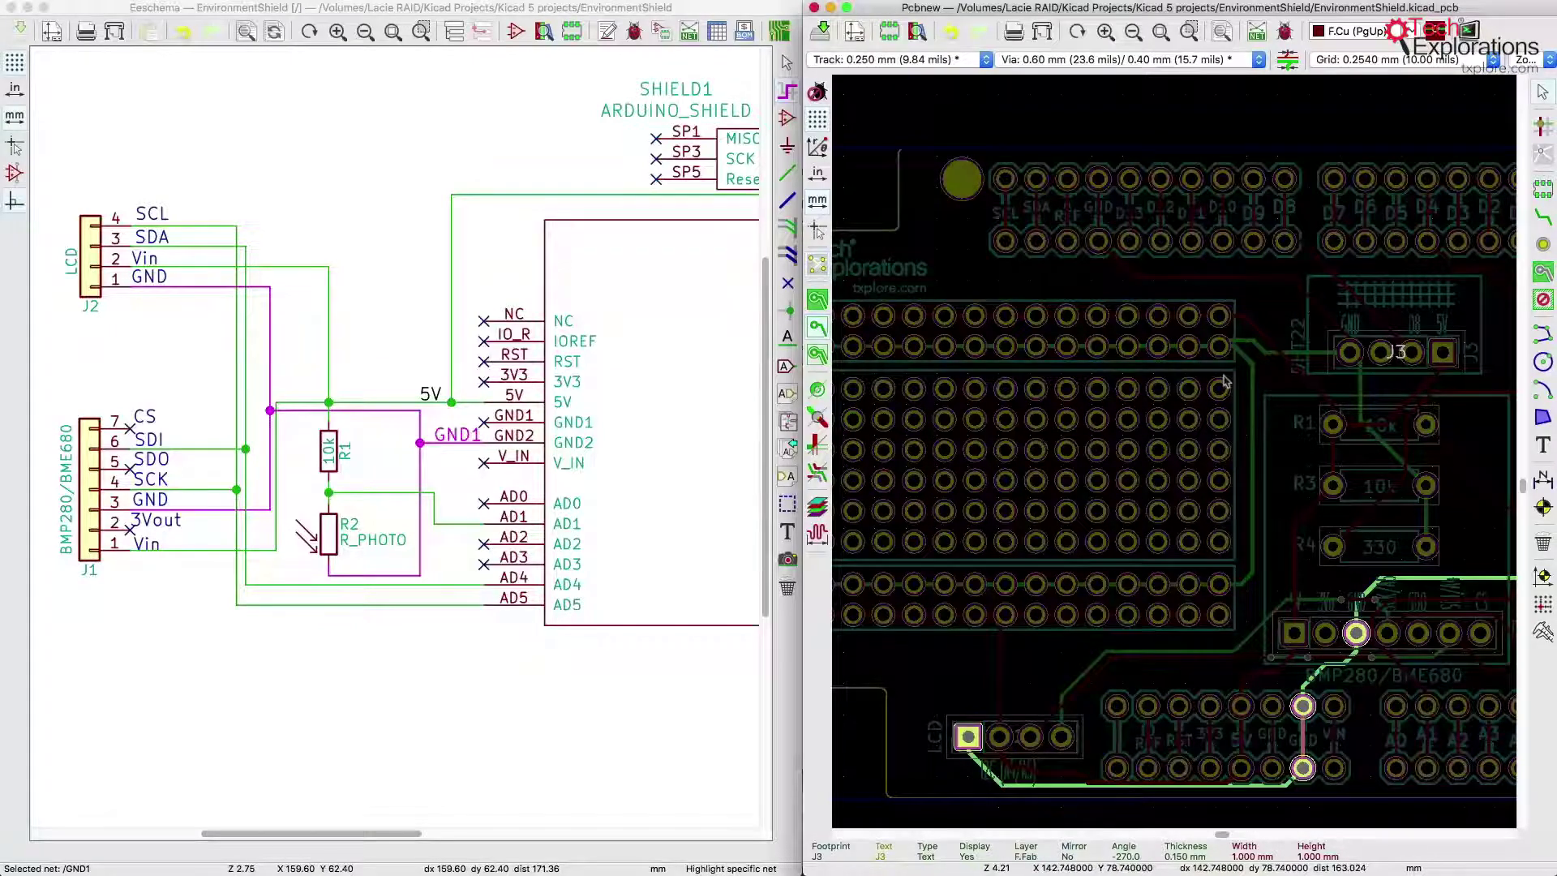
pyautogui.scroll(3, 1176, 457)
pyautogui.hscroll(2, 1274, 354)
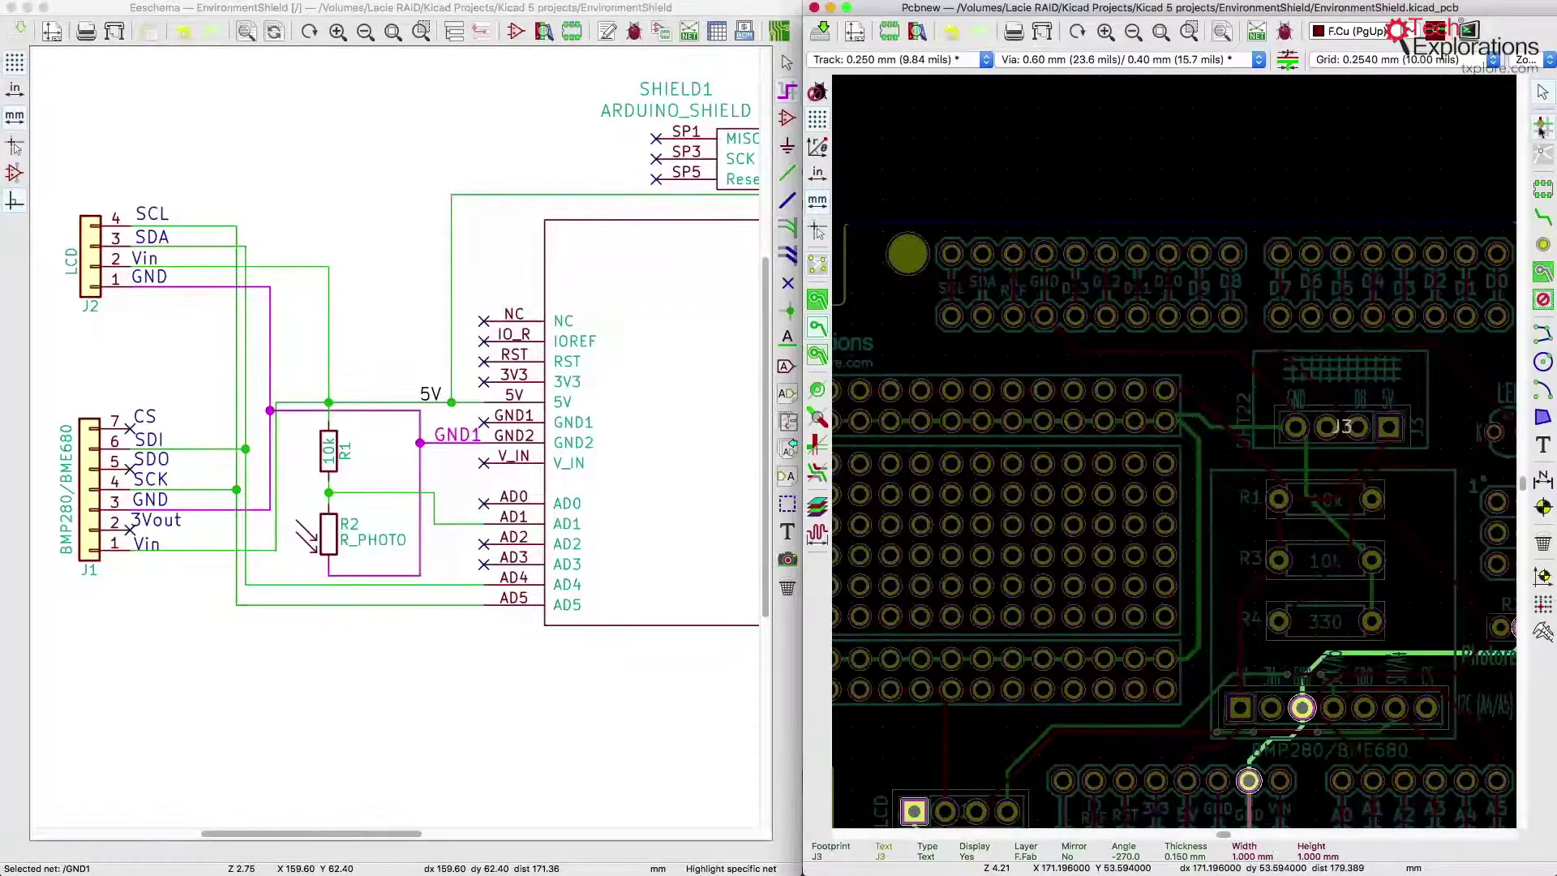
pyautogui.click(1544, 92)
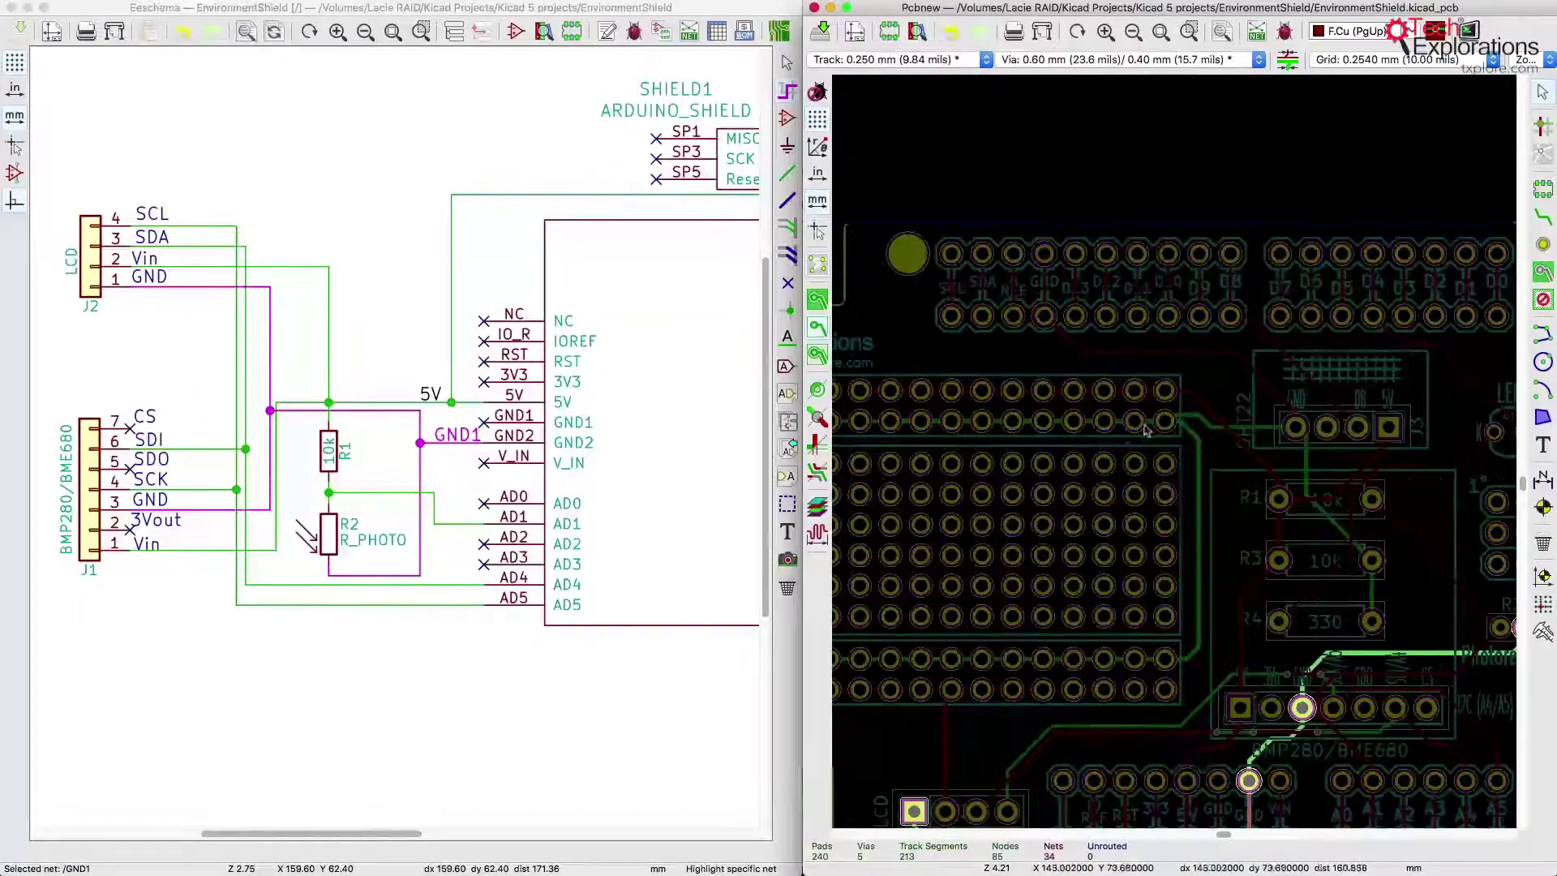
pyautogui.scroll(3, 1158, 498)
pyautogui.hscroll(-2, 1159, 498)
pyautogui.scroll(-5, 1144, 520)
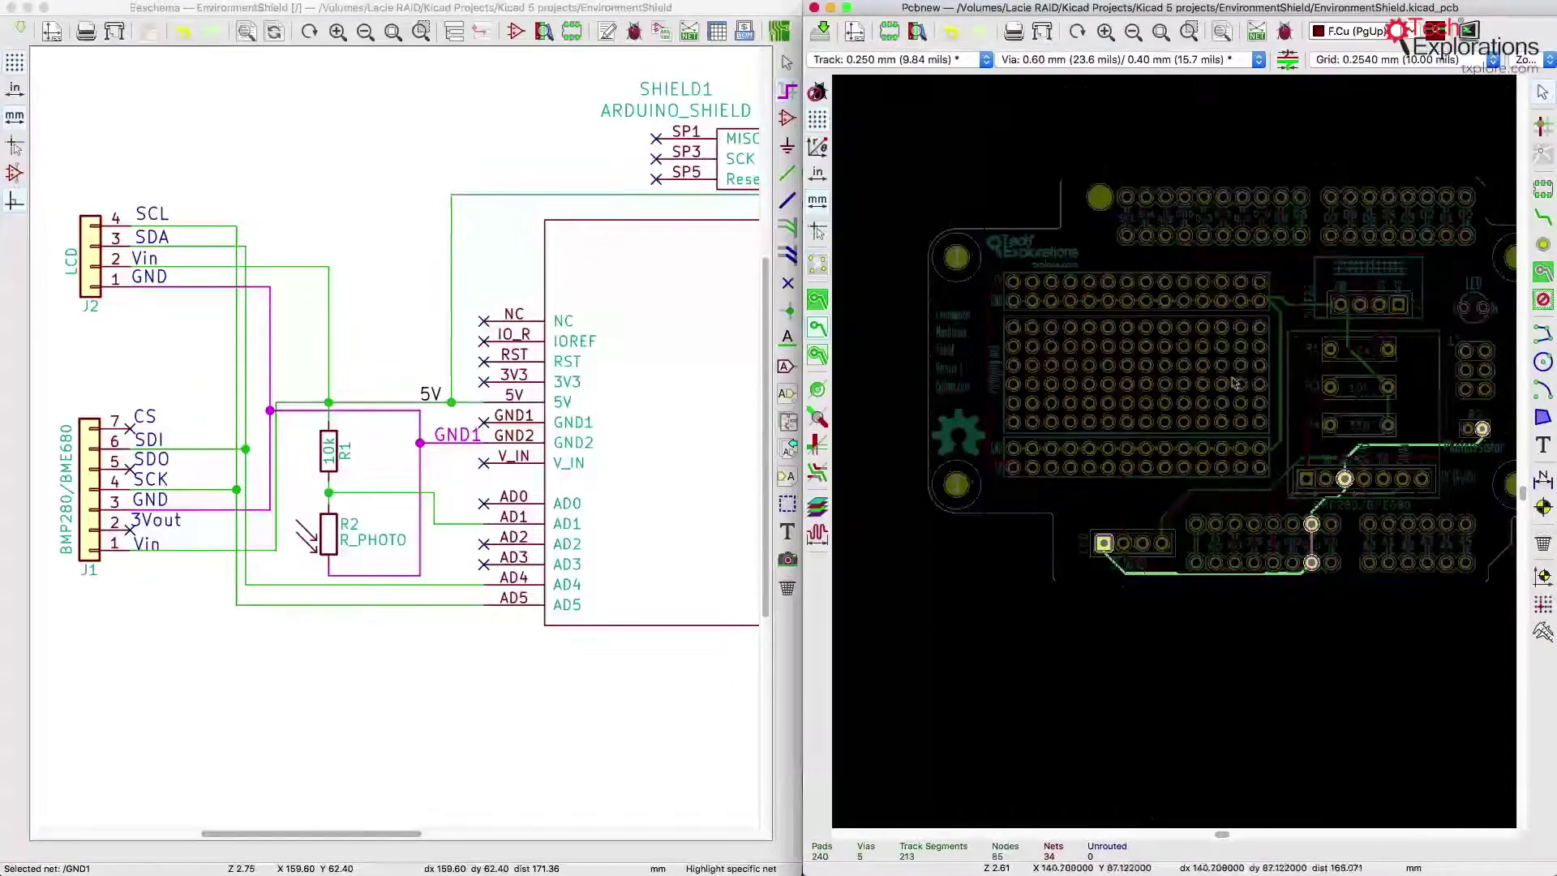
pyautogui.scroll(3, 1270, 384)
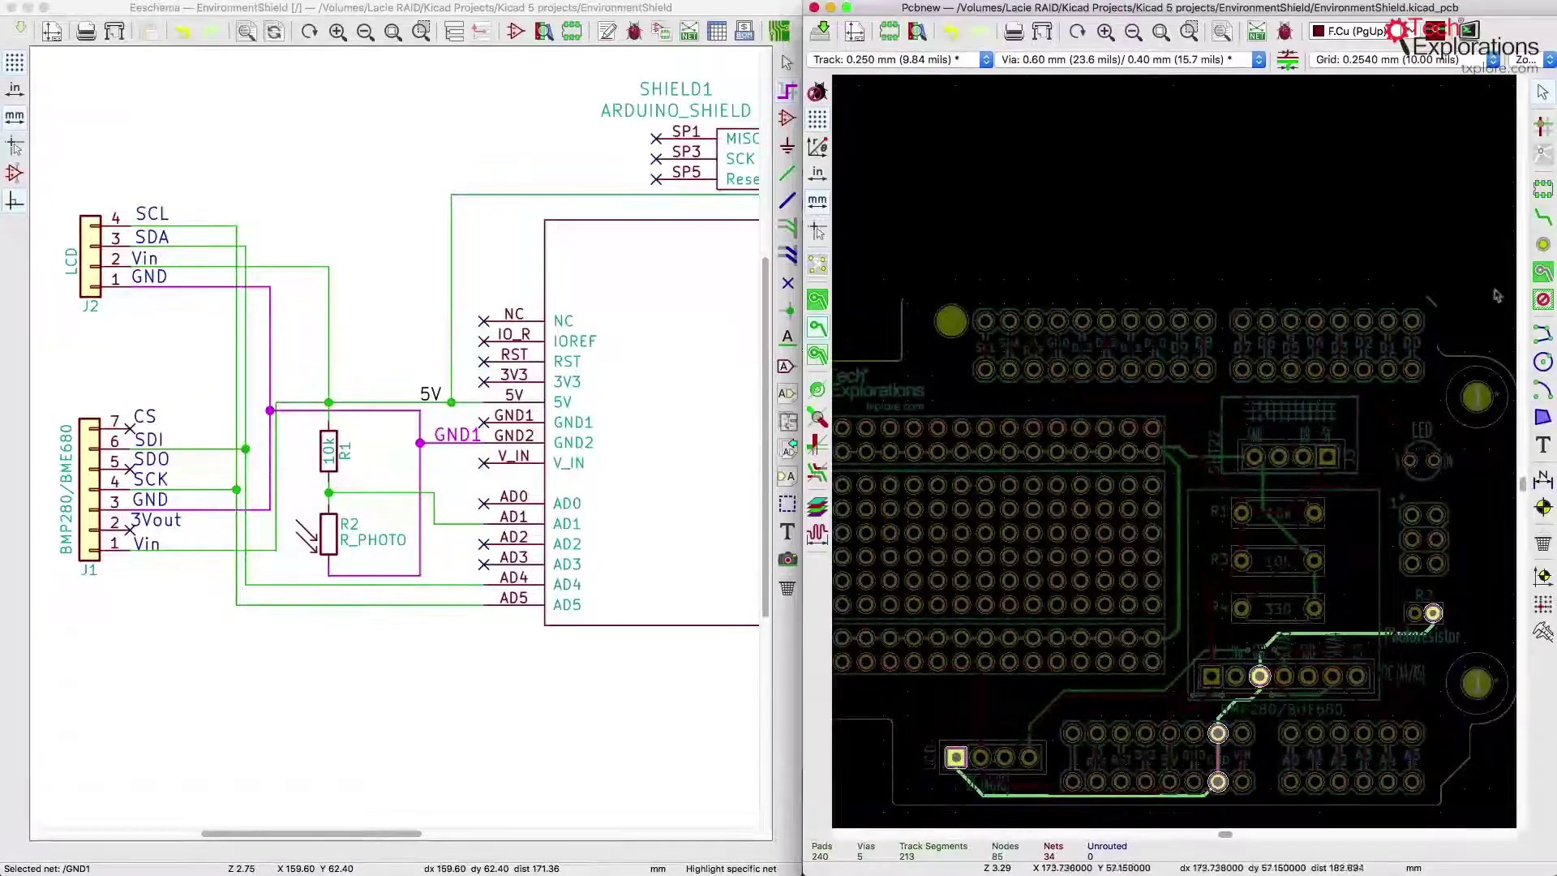
# Cross-probe J3 pin 3 to the schematic and pick a J3 silkscreen line.
pyautogui.click(1279, 458)
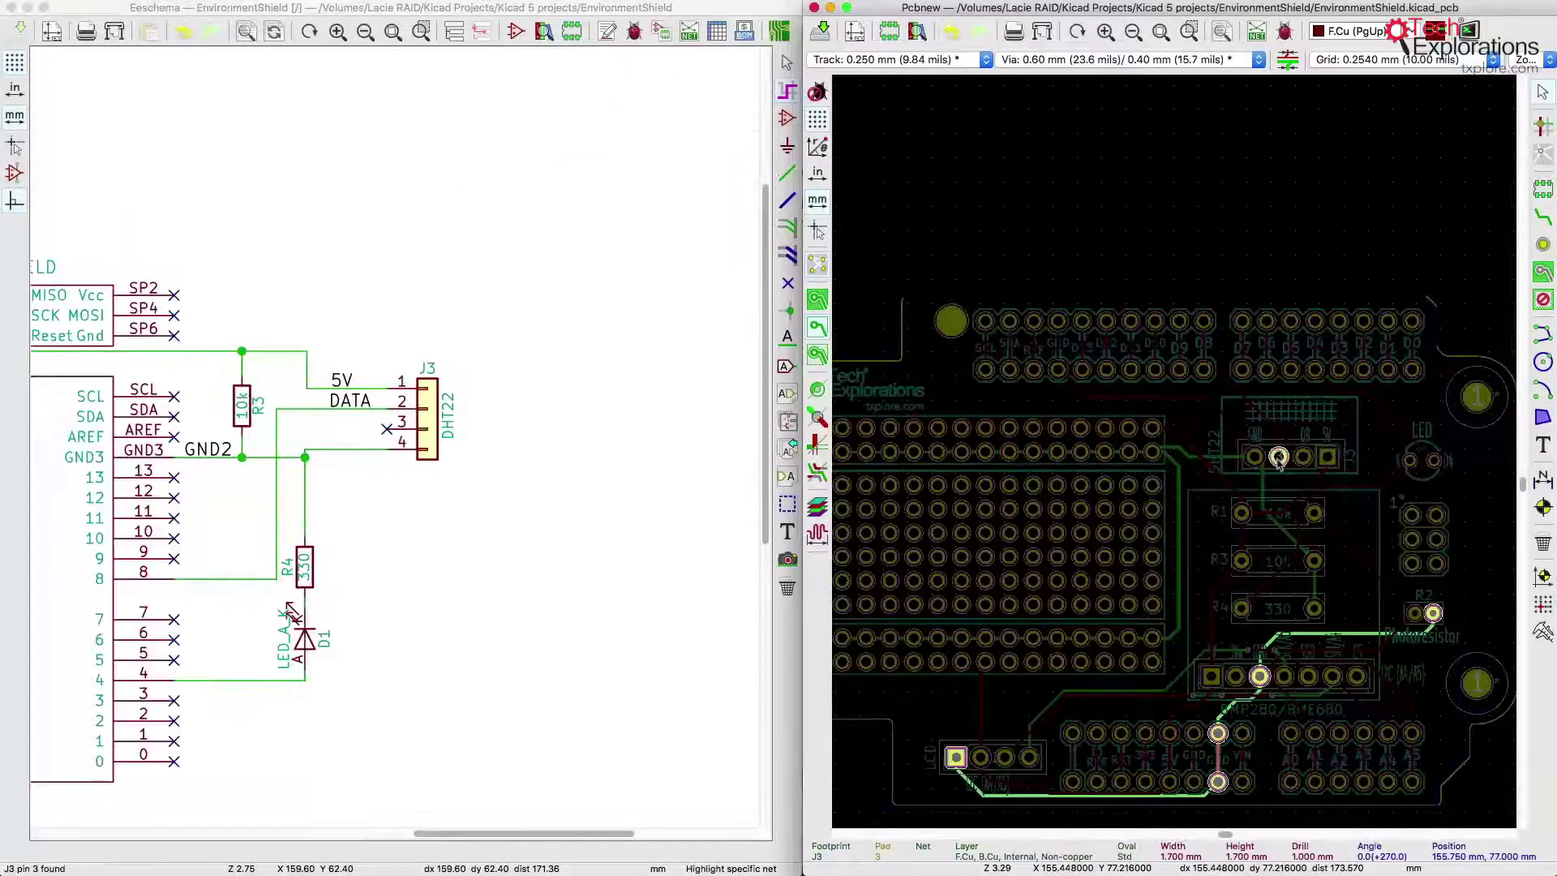
pyautogui.hscroll(5, 1217, 474)
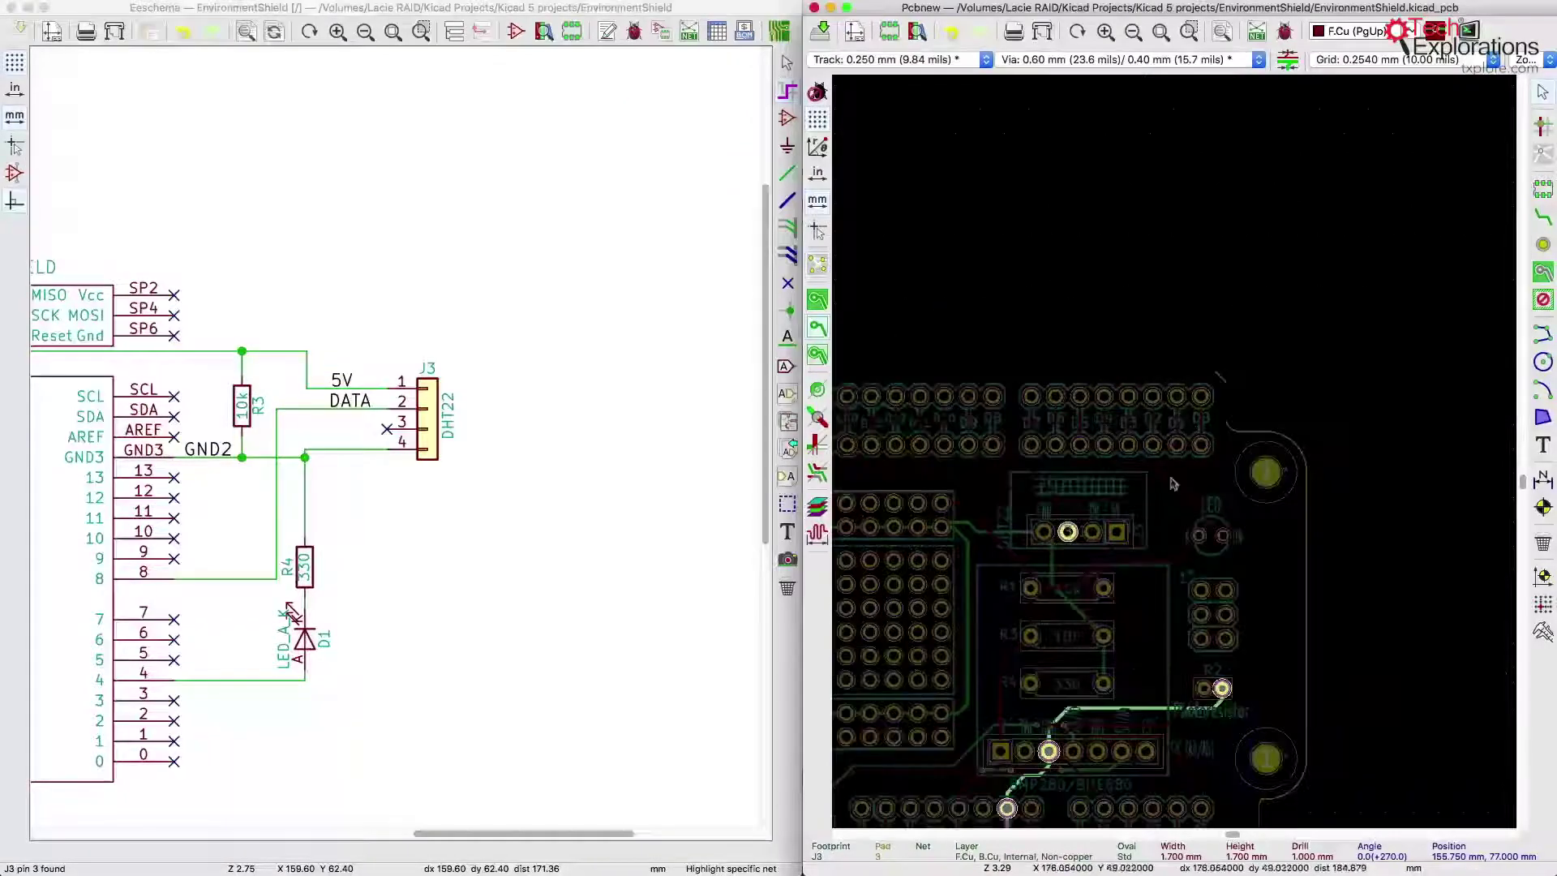
pyautogui.scroll(2, 1152, 477)
pyautogui.click(1133, 479)
pyautogui.scroll(-6, 1164, 460)
pyautogui.hscroll(-5, 1164, 460)
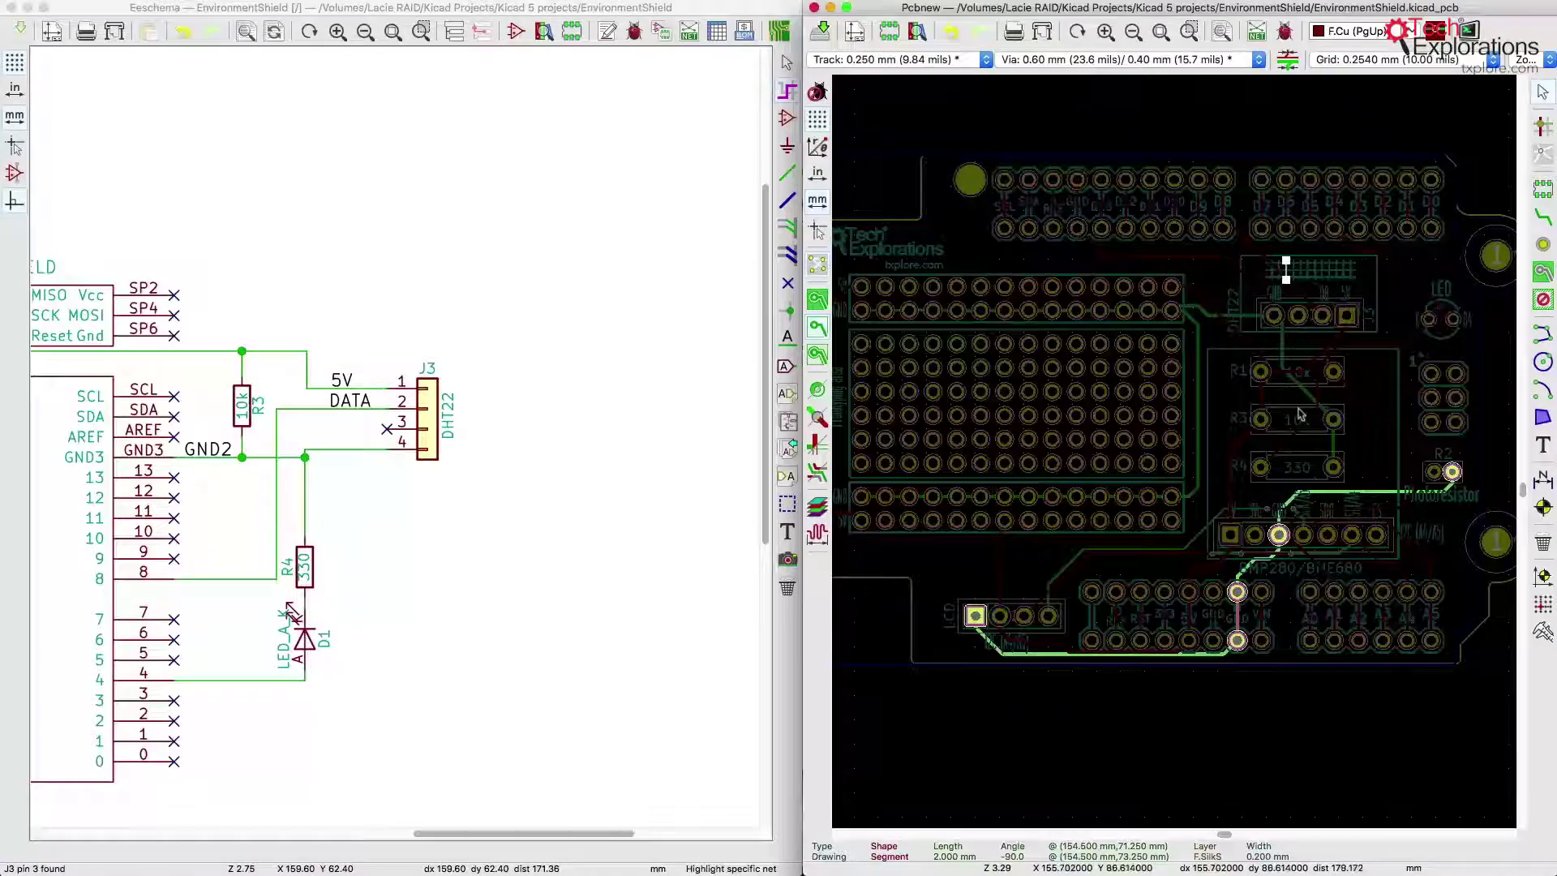
pyautogui.hscroll(5, 1290, 418)
pyautogui.scroll(2, 1290, 418)
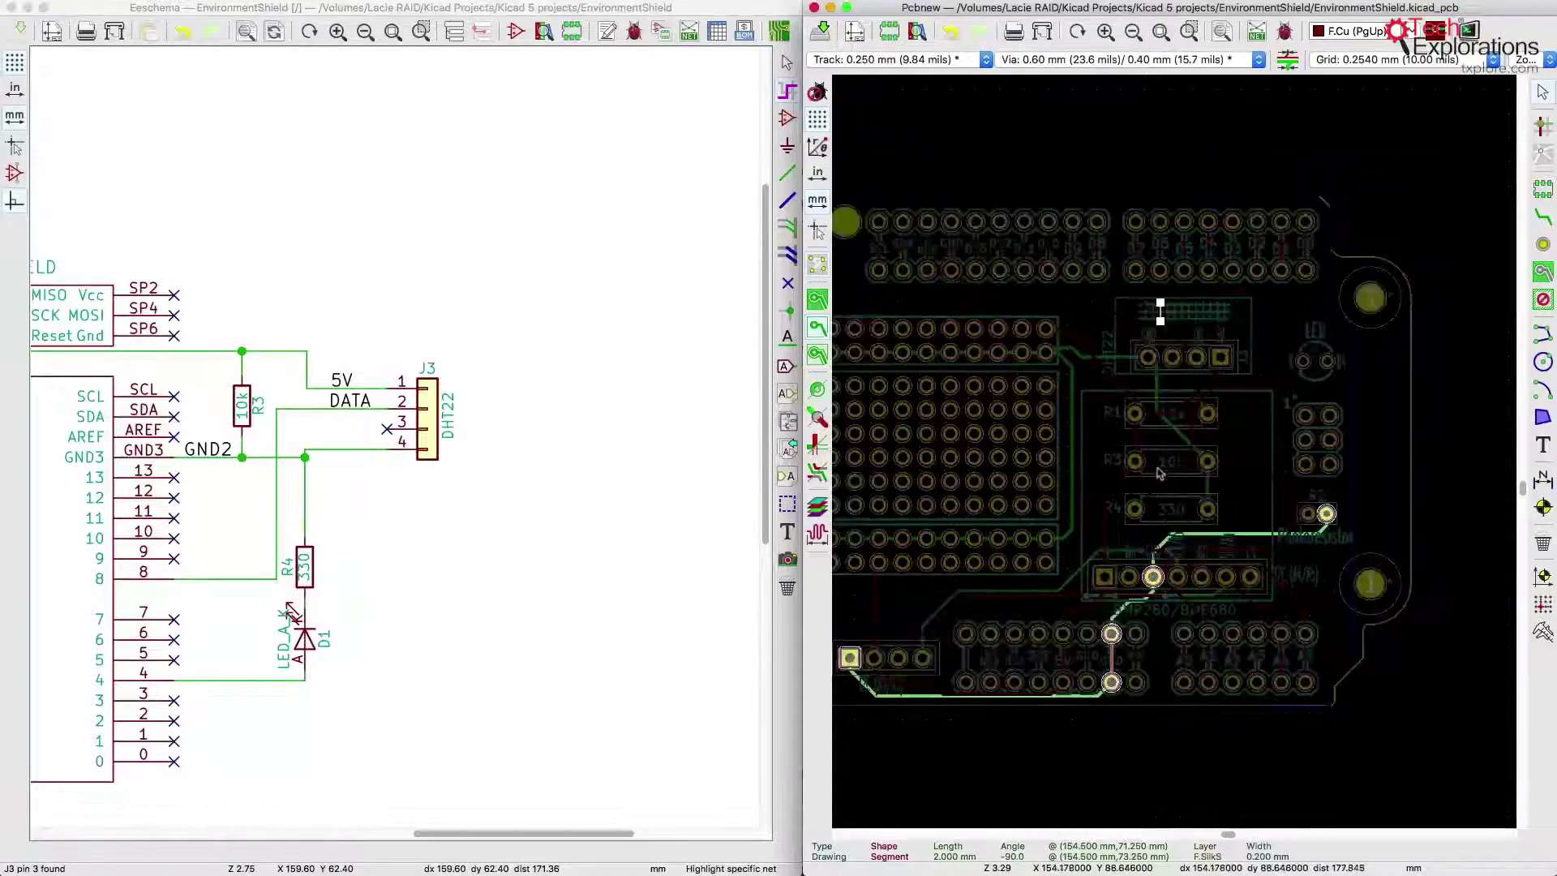
# Locate R3 and LCD connector J2 in the schematic, then clear the net highlight.
pyautogui.click(1159, 474)
pyautogui.keyDown('ctrl'); pyautogui.scroll(-3, 1160, 474); pyautogui.keyUp('ctrl')
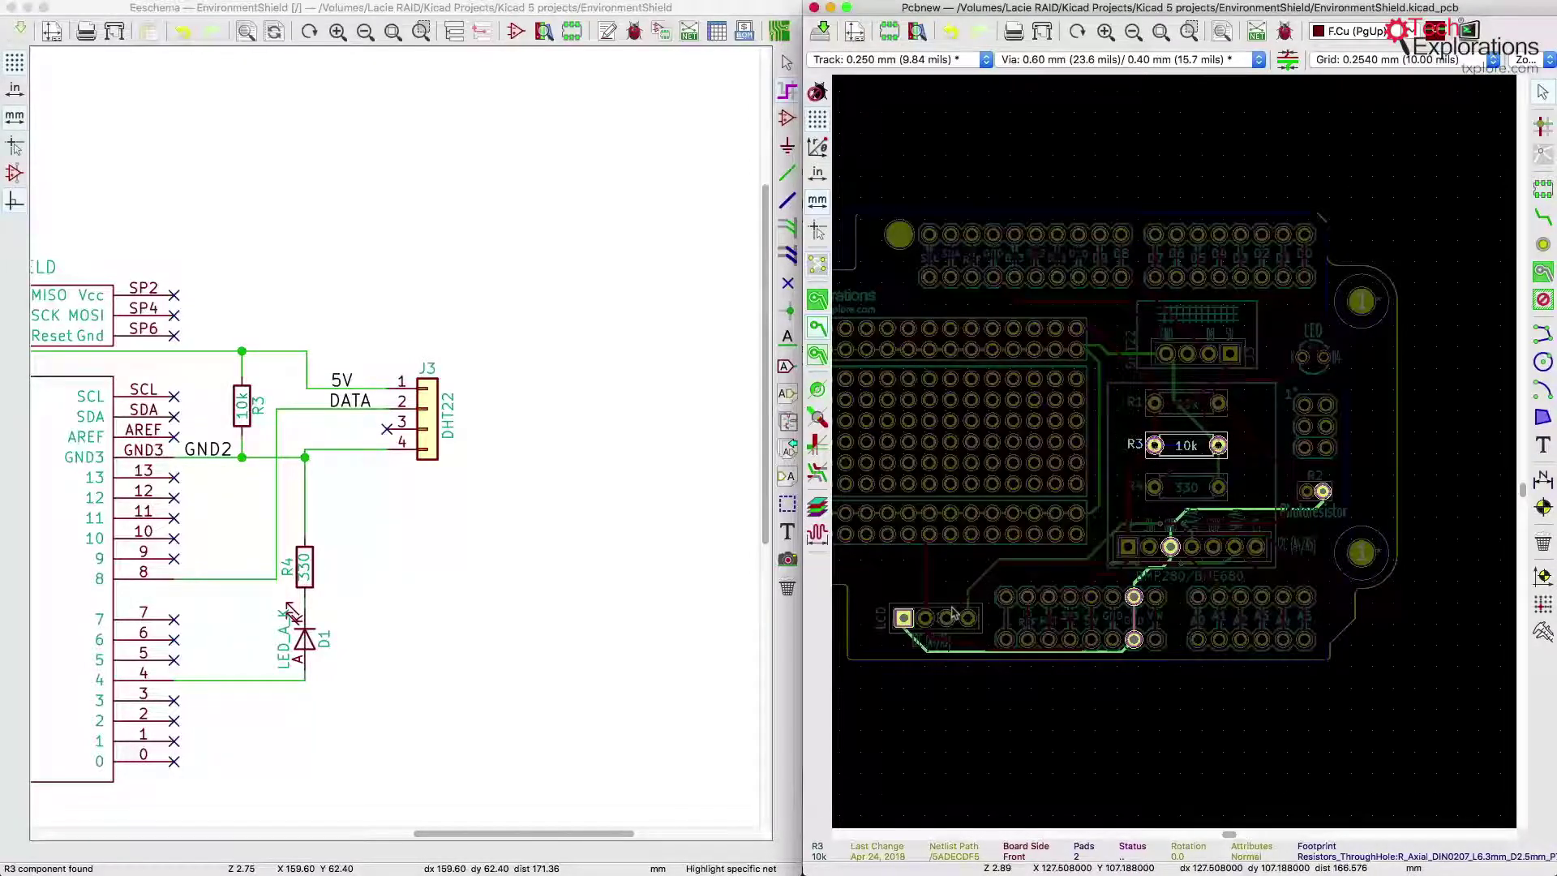
pyautogui.click(955, 614)
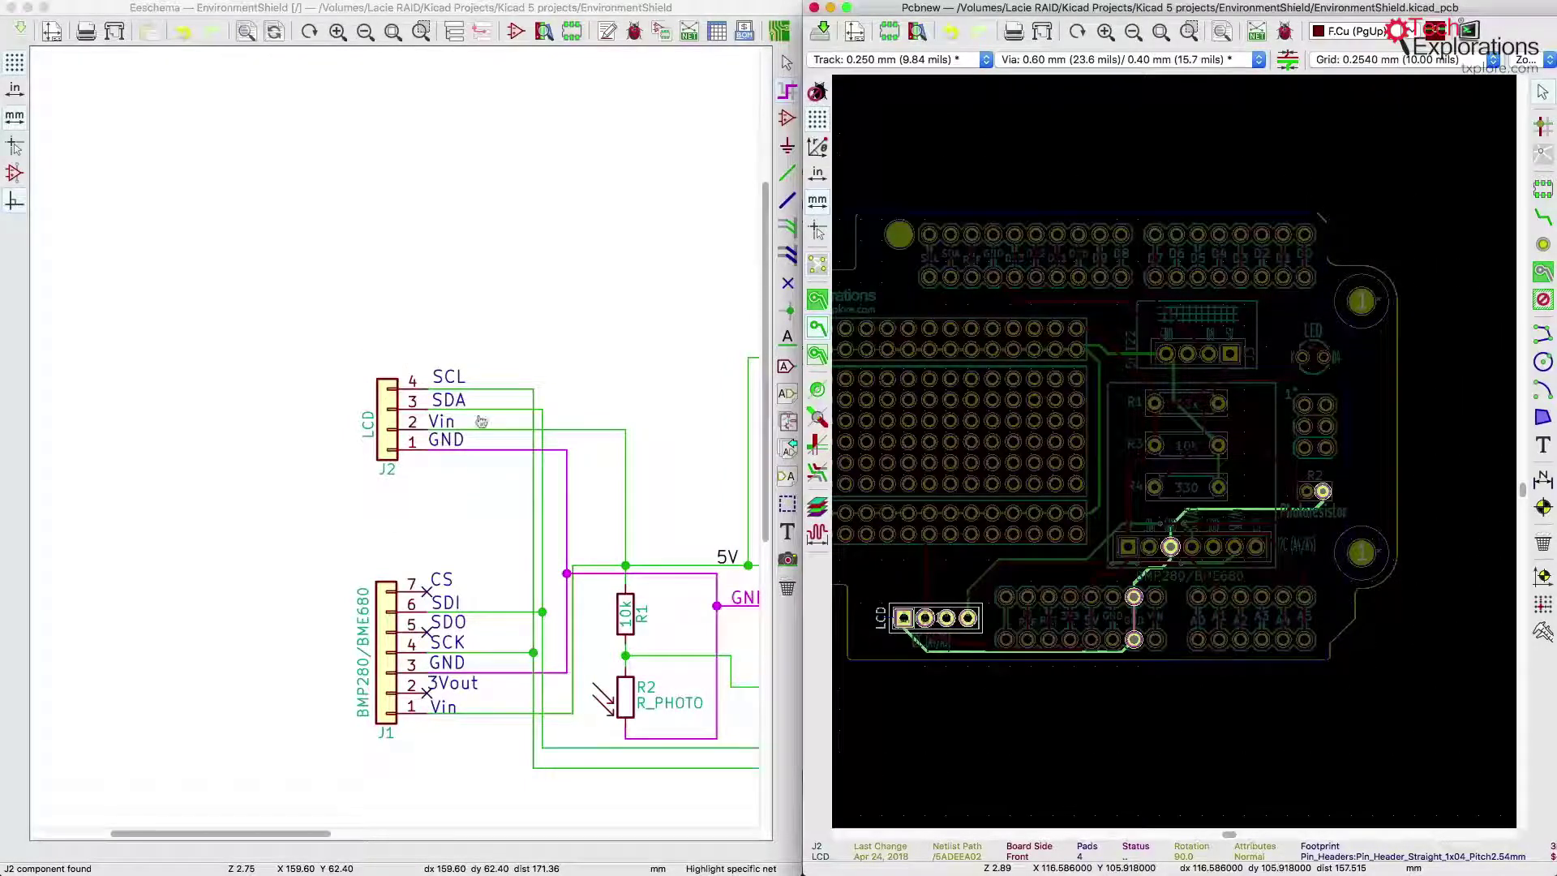
pyautogui.click(355, 485)
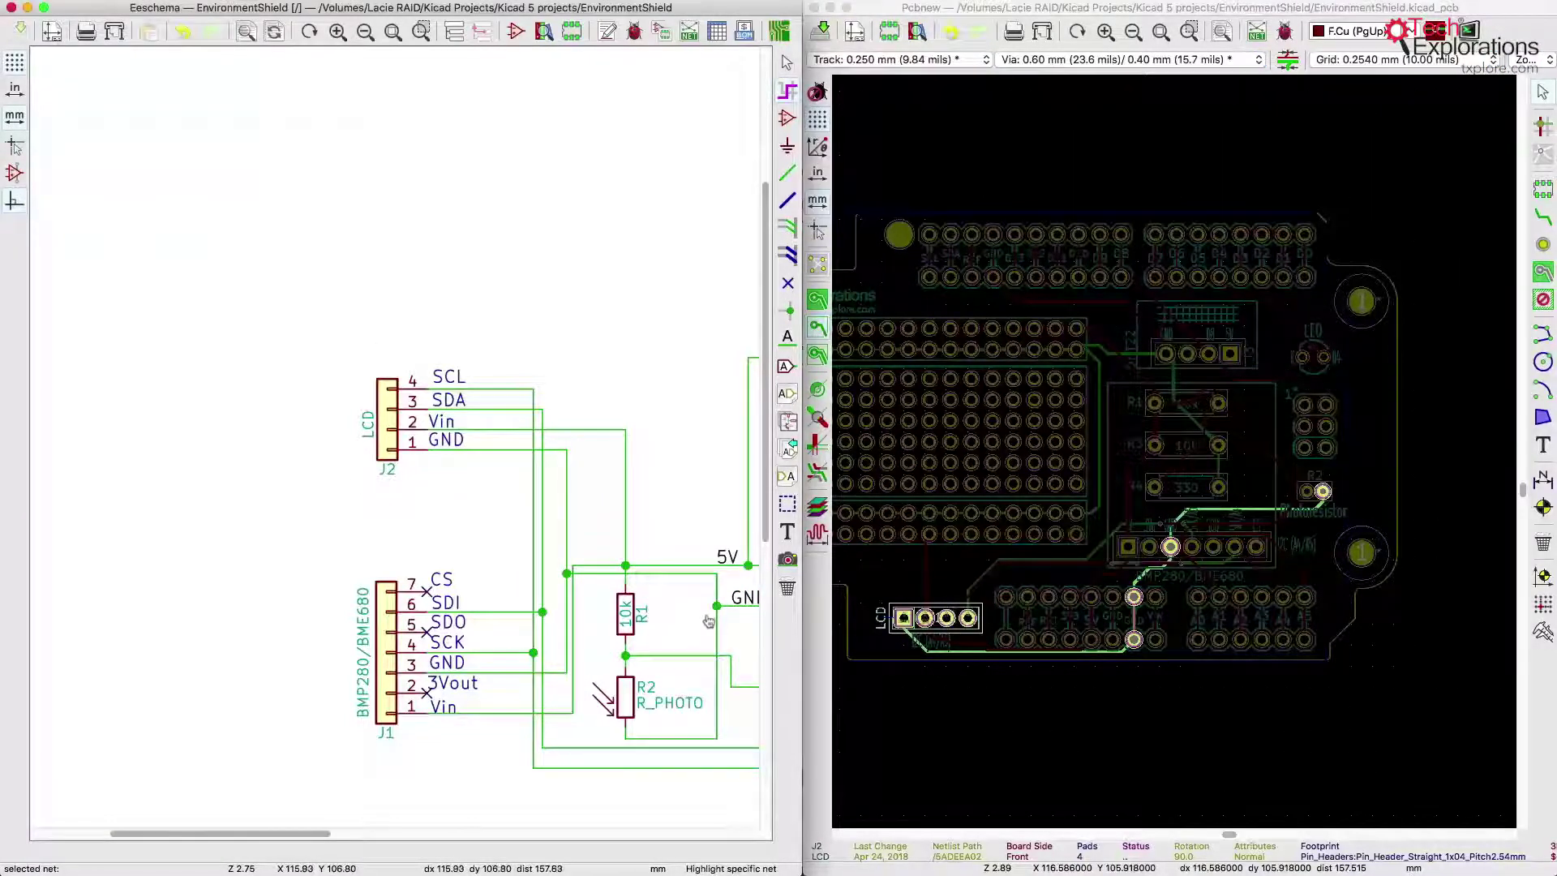
pyautogui.hscroll(-5, 1222, 468)
# Pan the schematic to show the shield symbol, then R3, R4, D1 and J3.
pyautogui.hscroll(-4, 1223, 468)
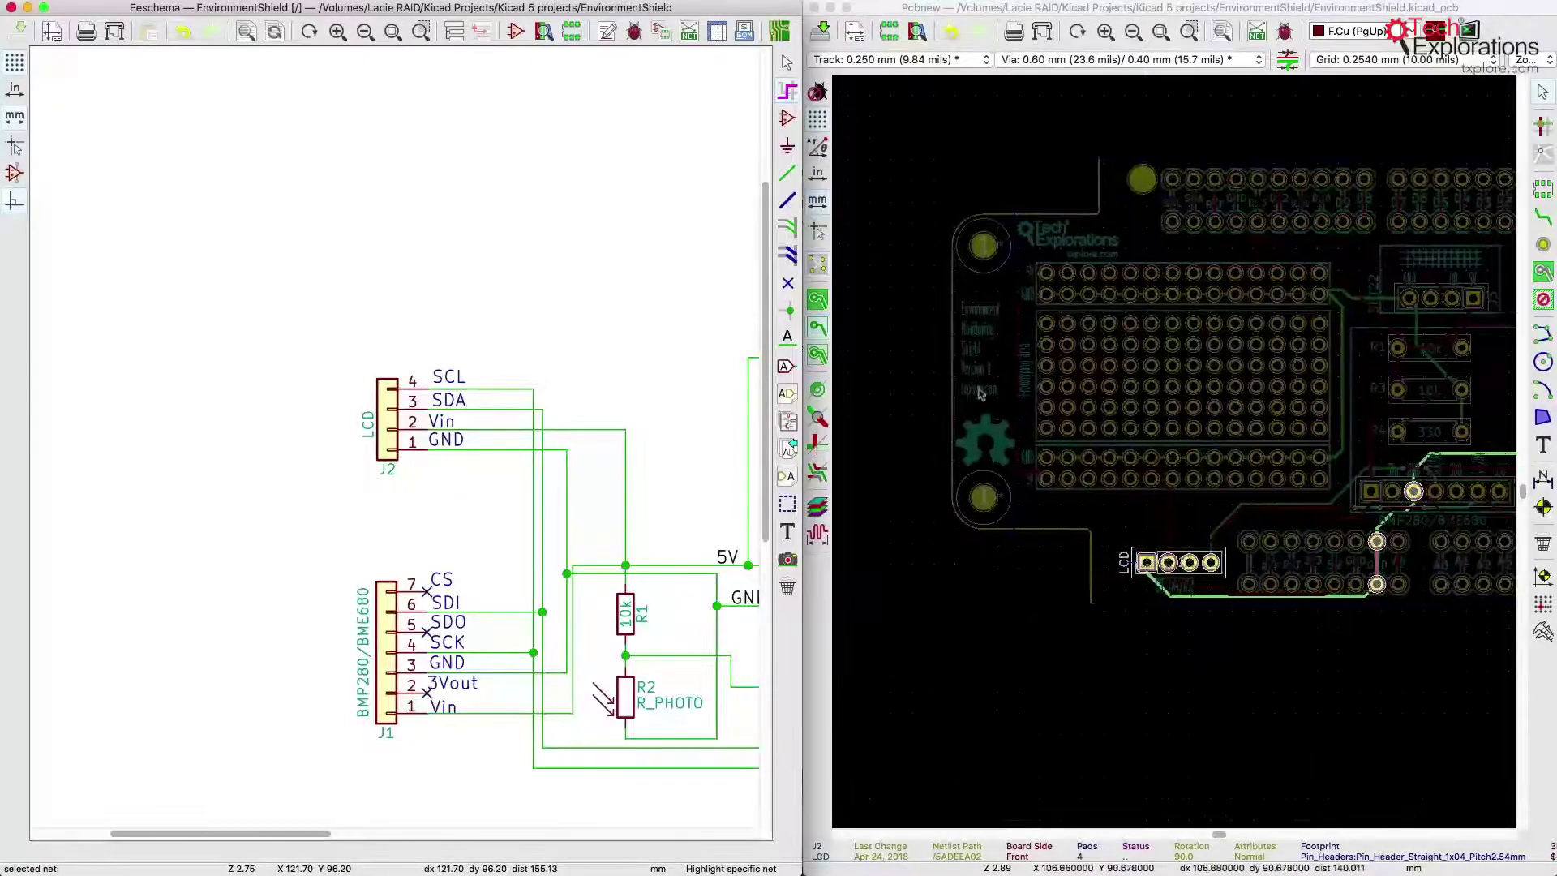
pyautogui.hscroll(-4, 1243, 462)
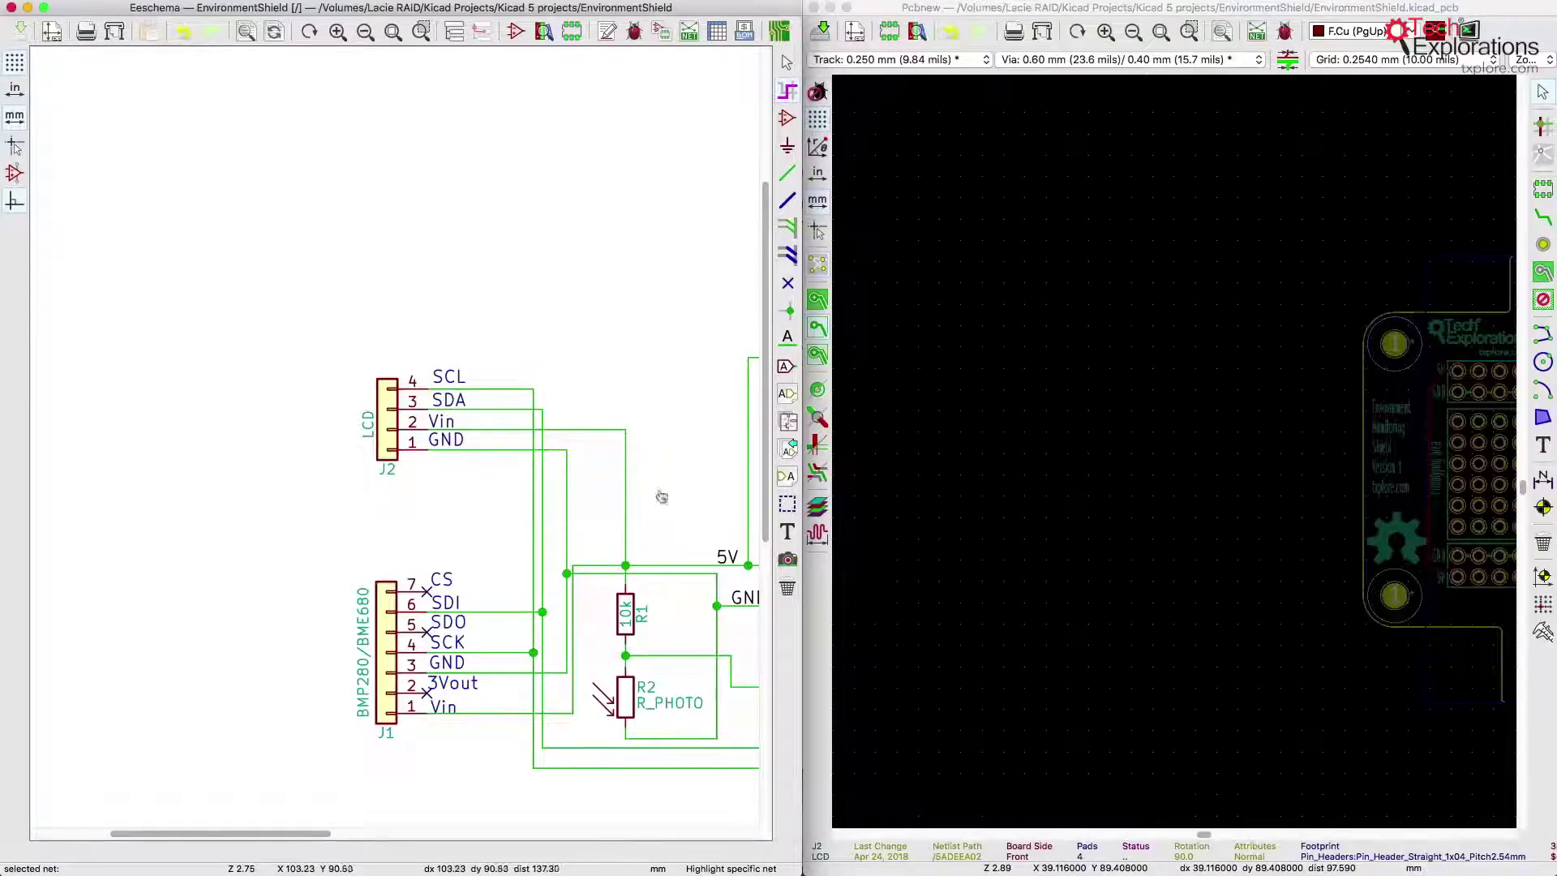
pyautogui.moveTo(682, 490); pyautogui.dragTo(217, 451, button='middle')
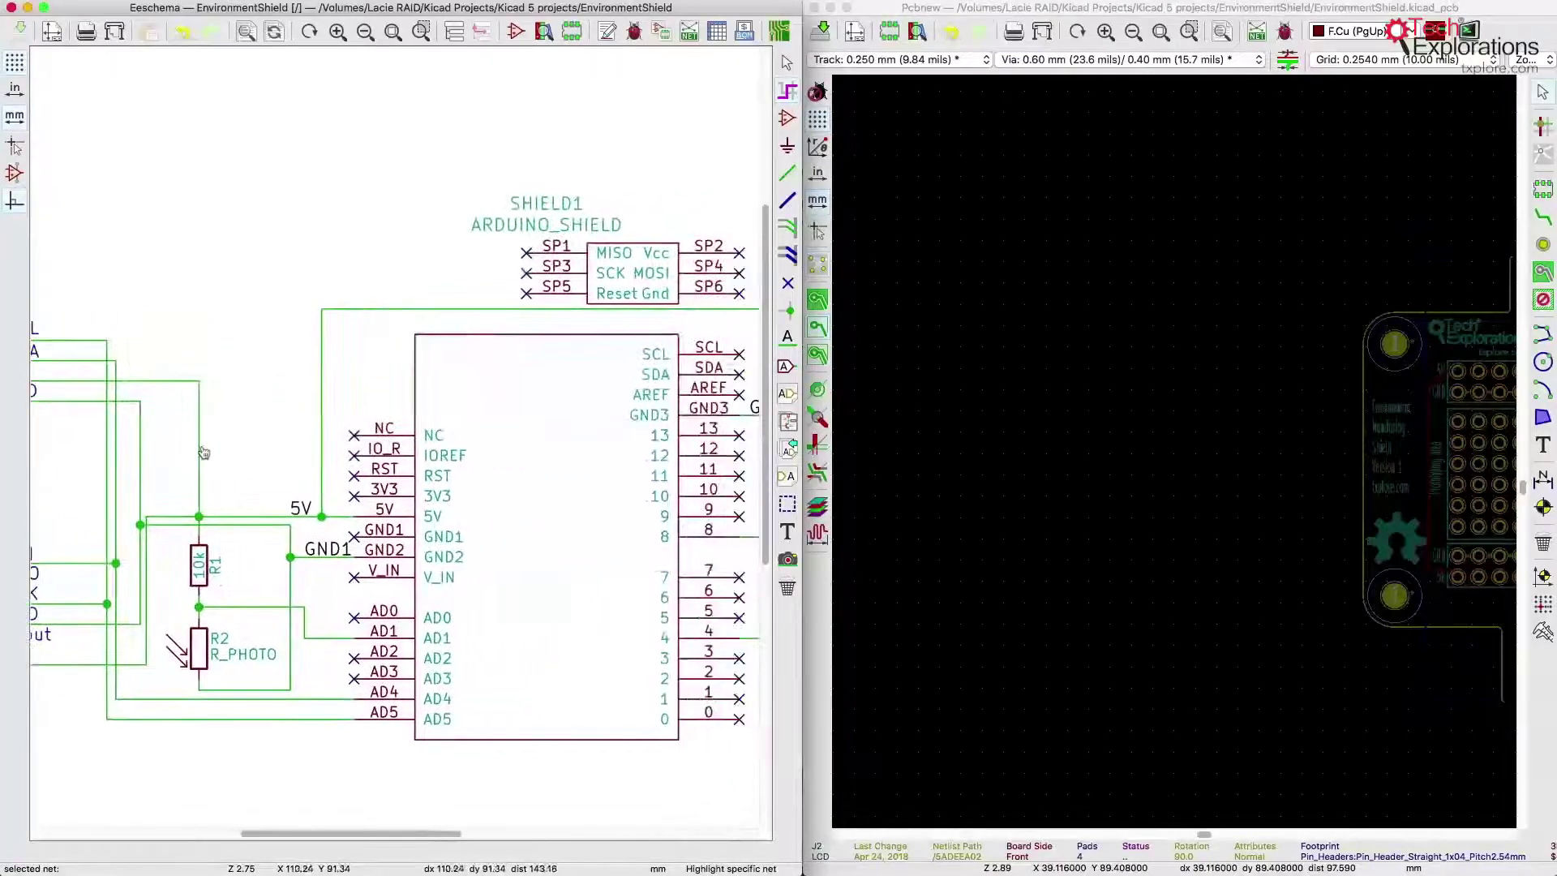
pyautogui.moveTo(572, 461); pyautogui.dragTo(267, 448, button='middle')
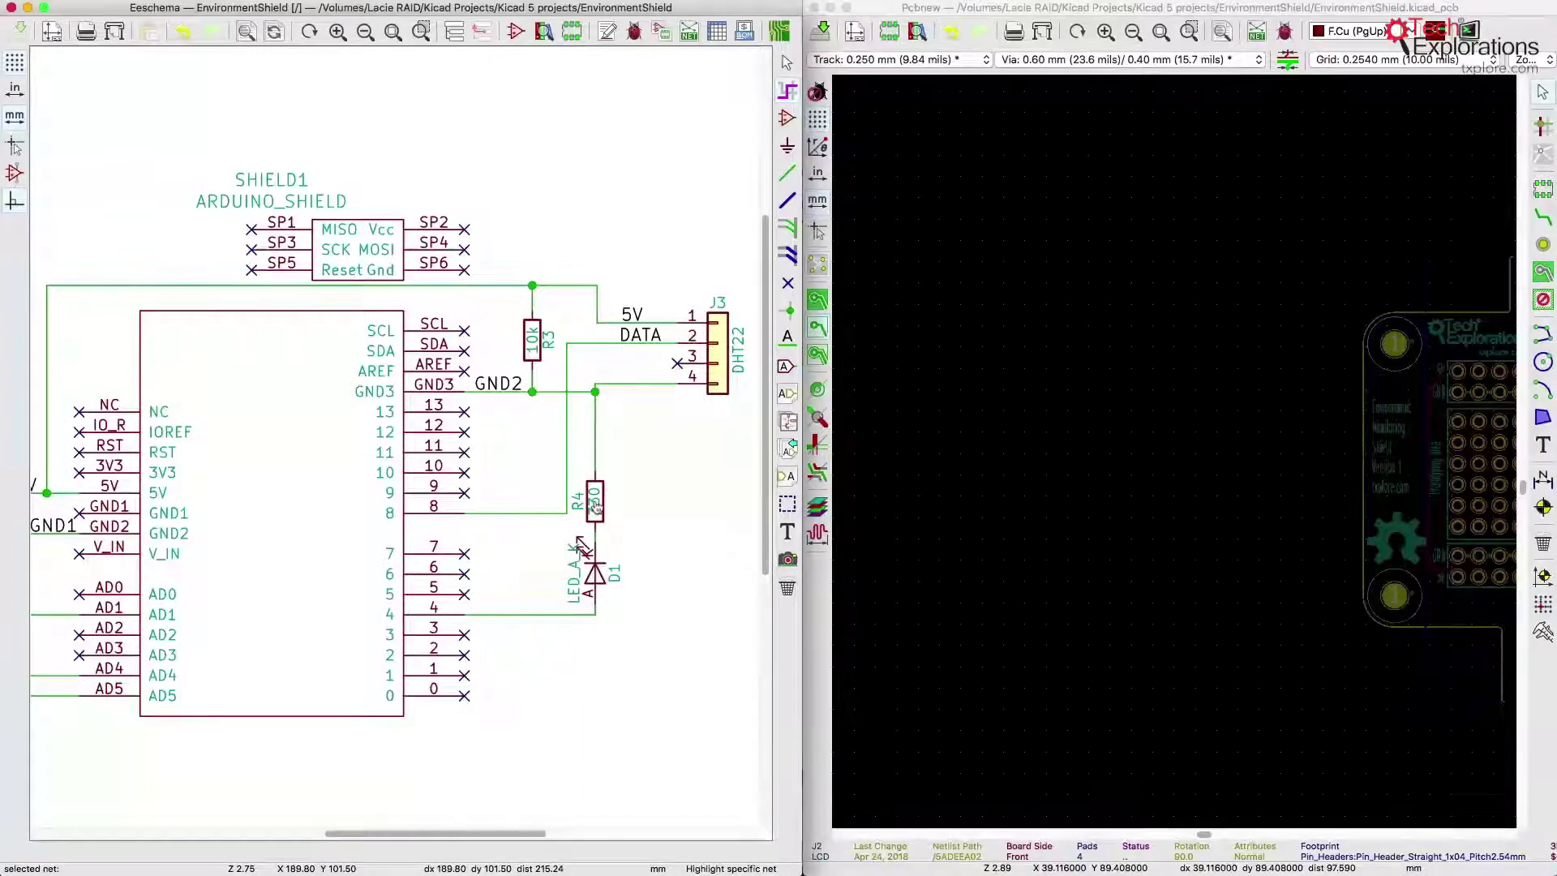
pyautogui.click(1178, 457)
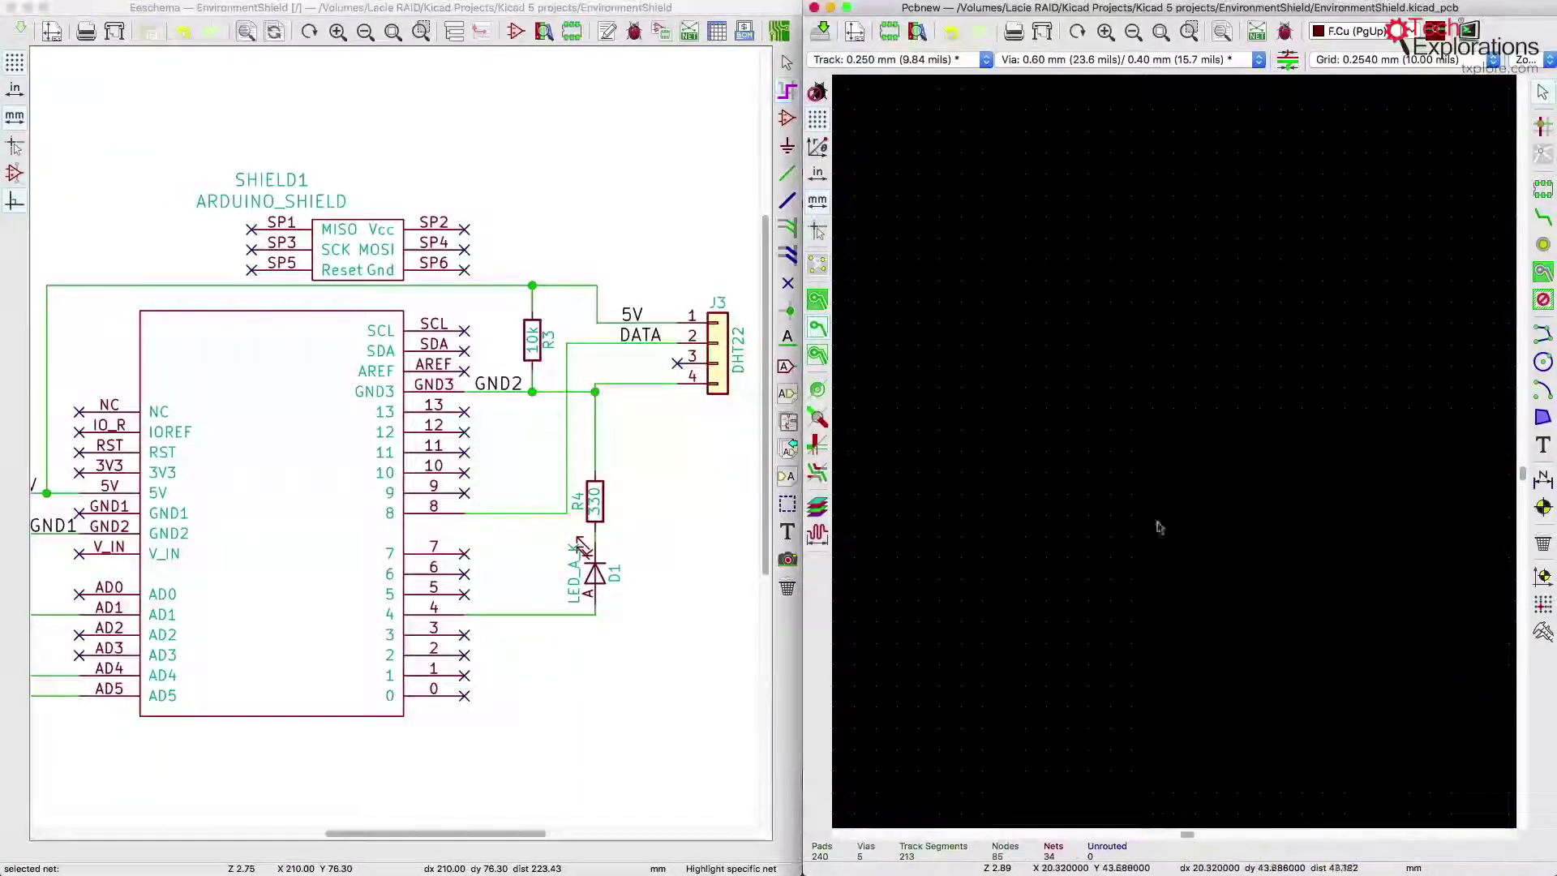
pyautogui.click(725, 126)
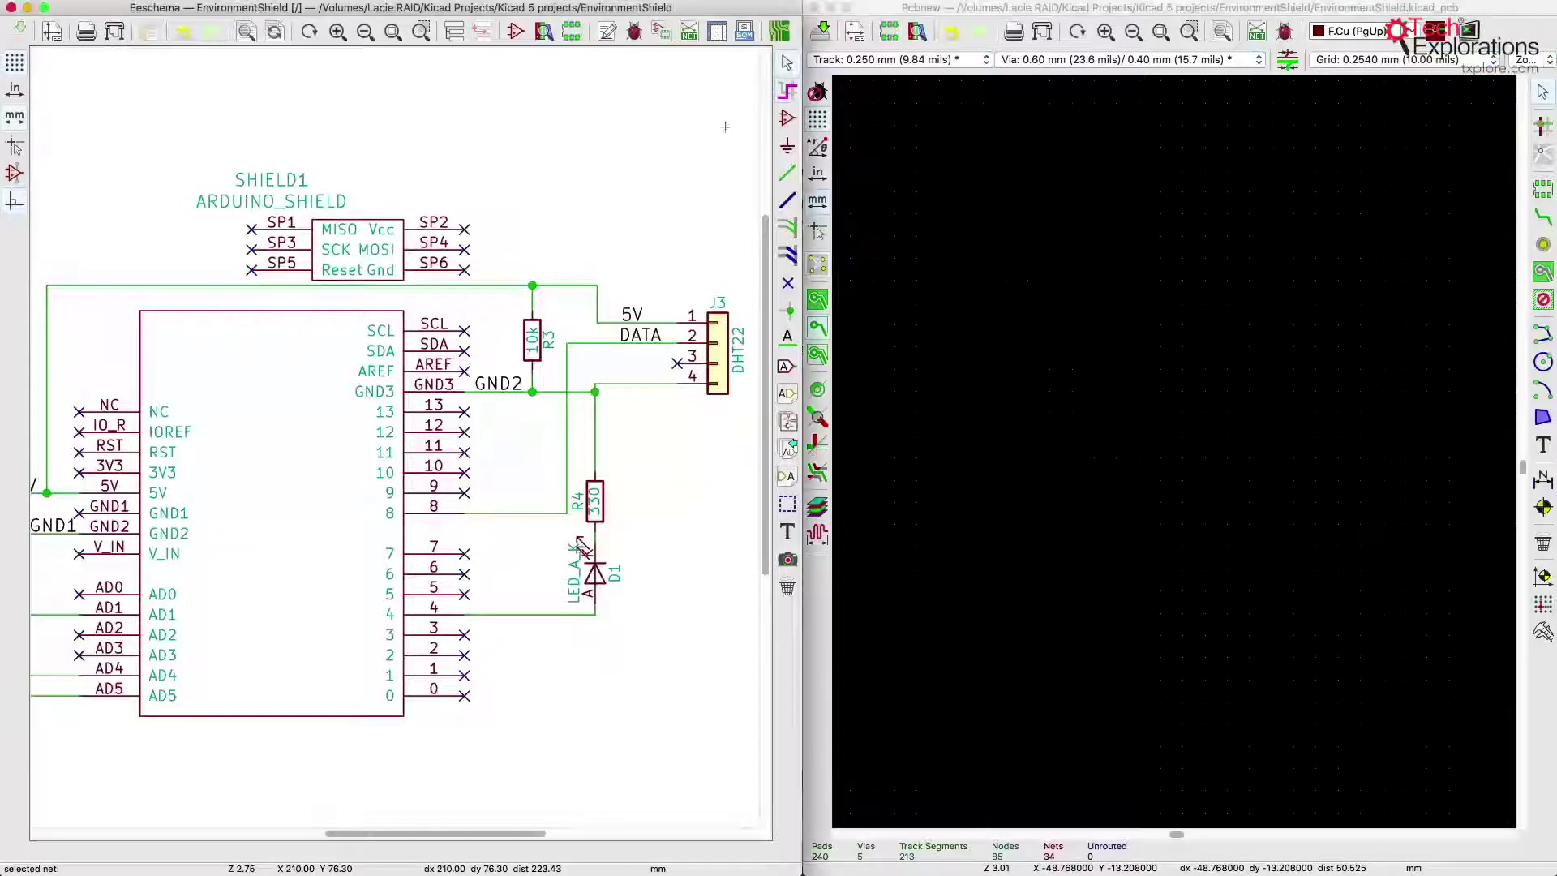
pyautogui.scroll(1, 383, 423)
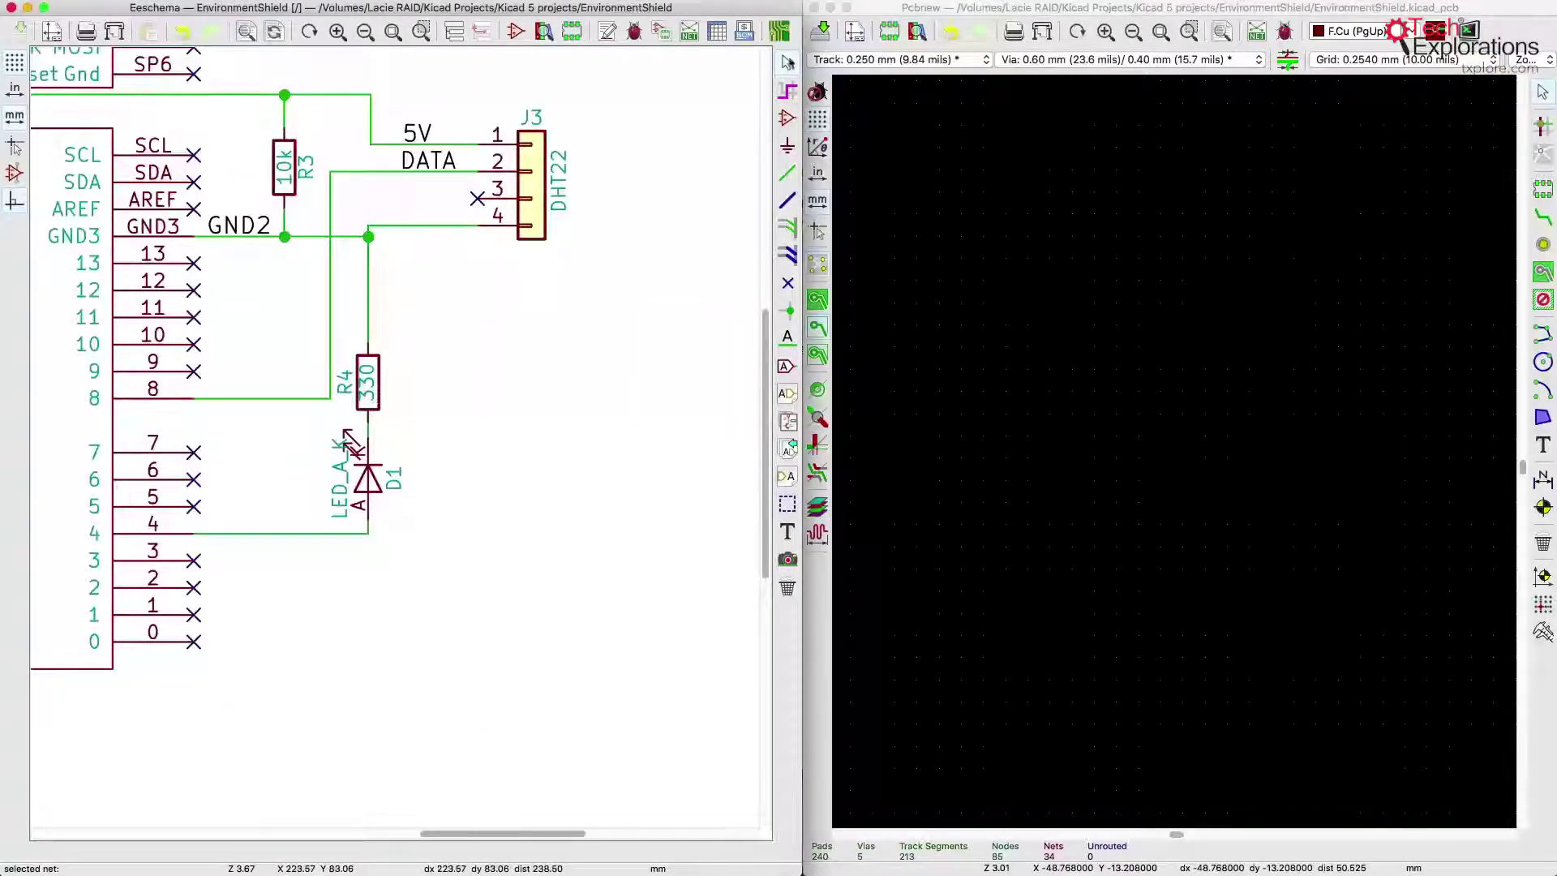
# Cross-probe R4 by choosing 'Symbol R, R4' rather than its value.
pyautogui.click(367, 388)
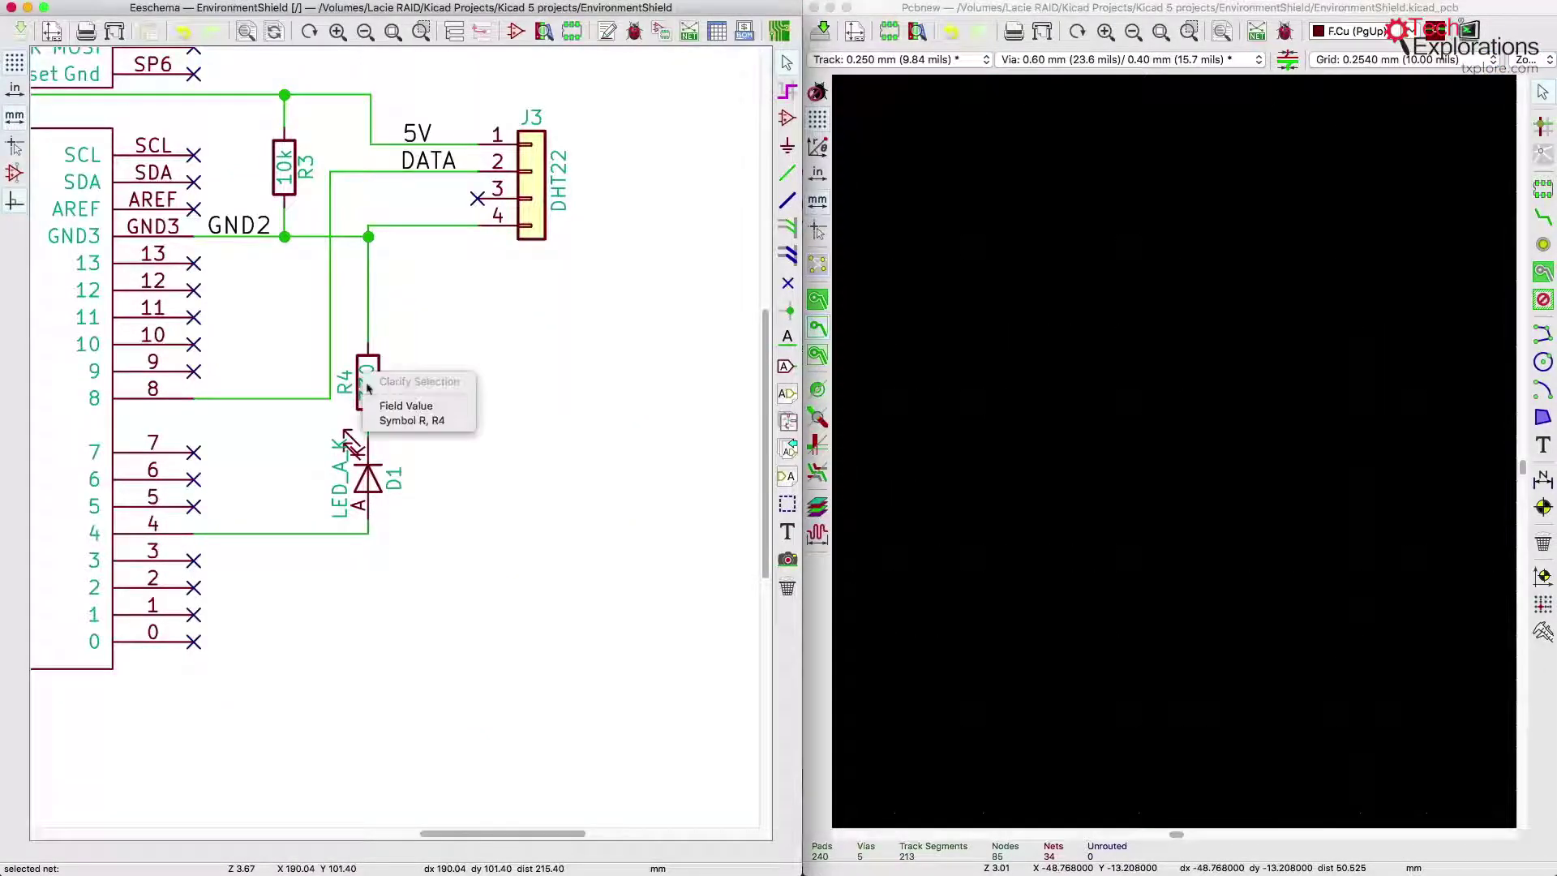
pyautogui.click(395, 406)
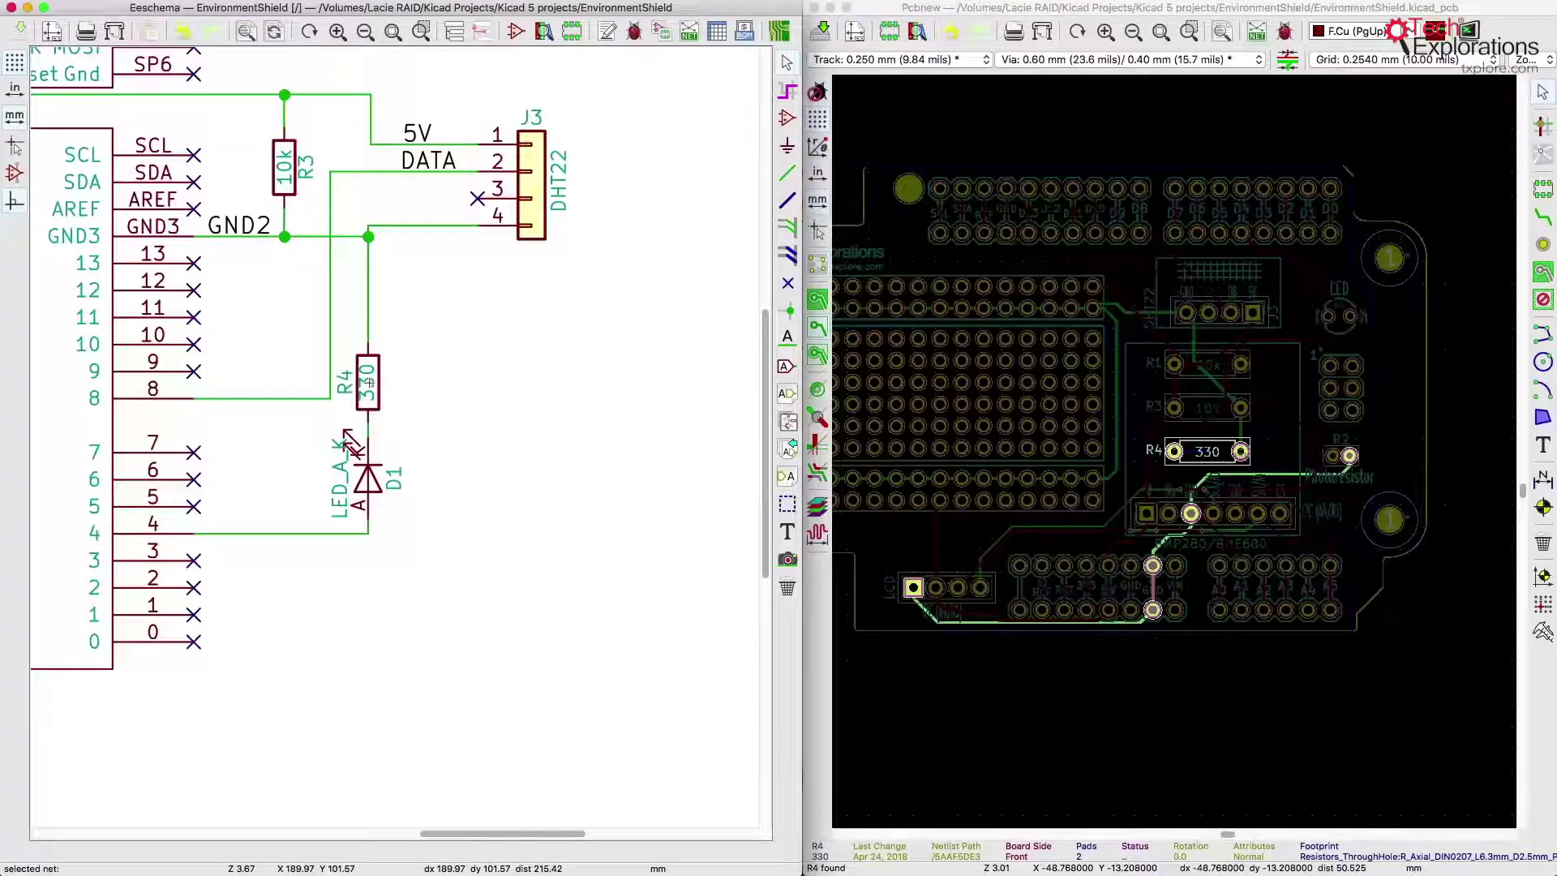
pyautogui.click(367, 382)
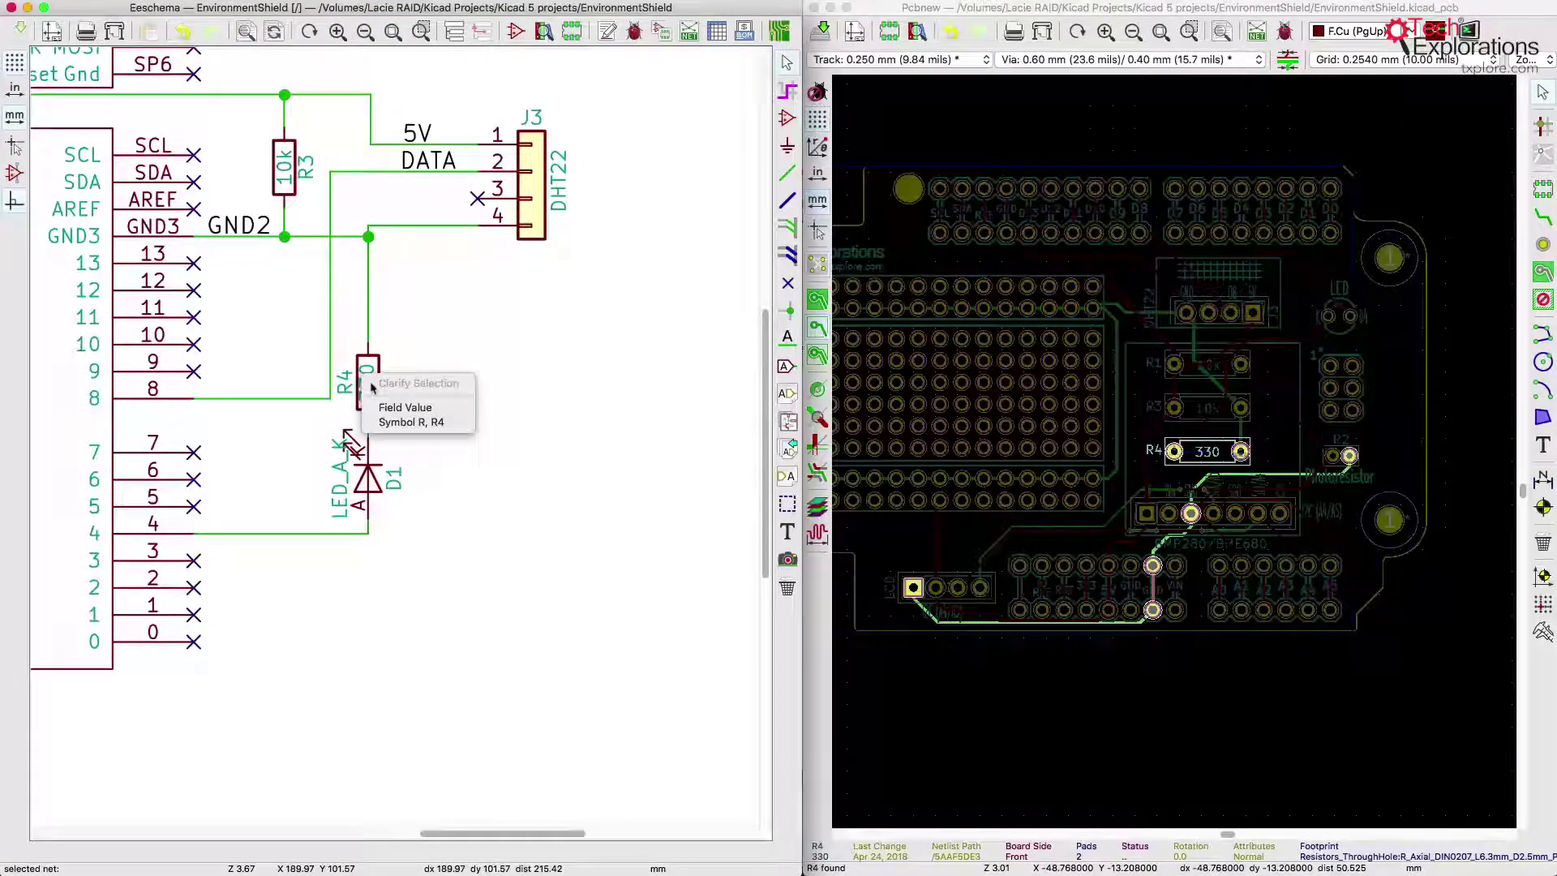
pyautogui.click(428, 422)
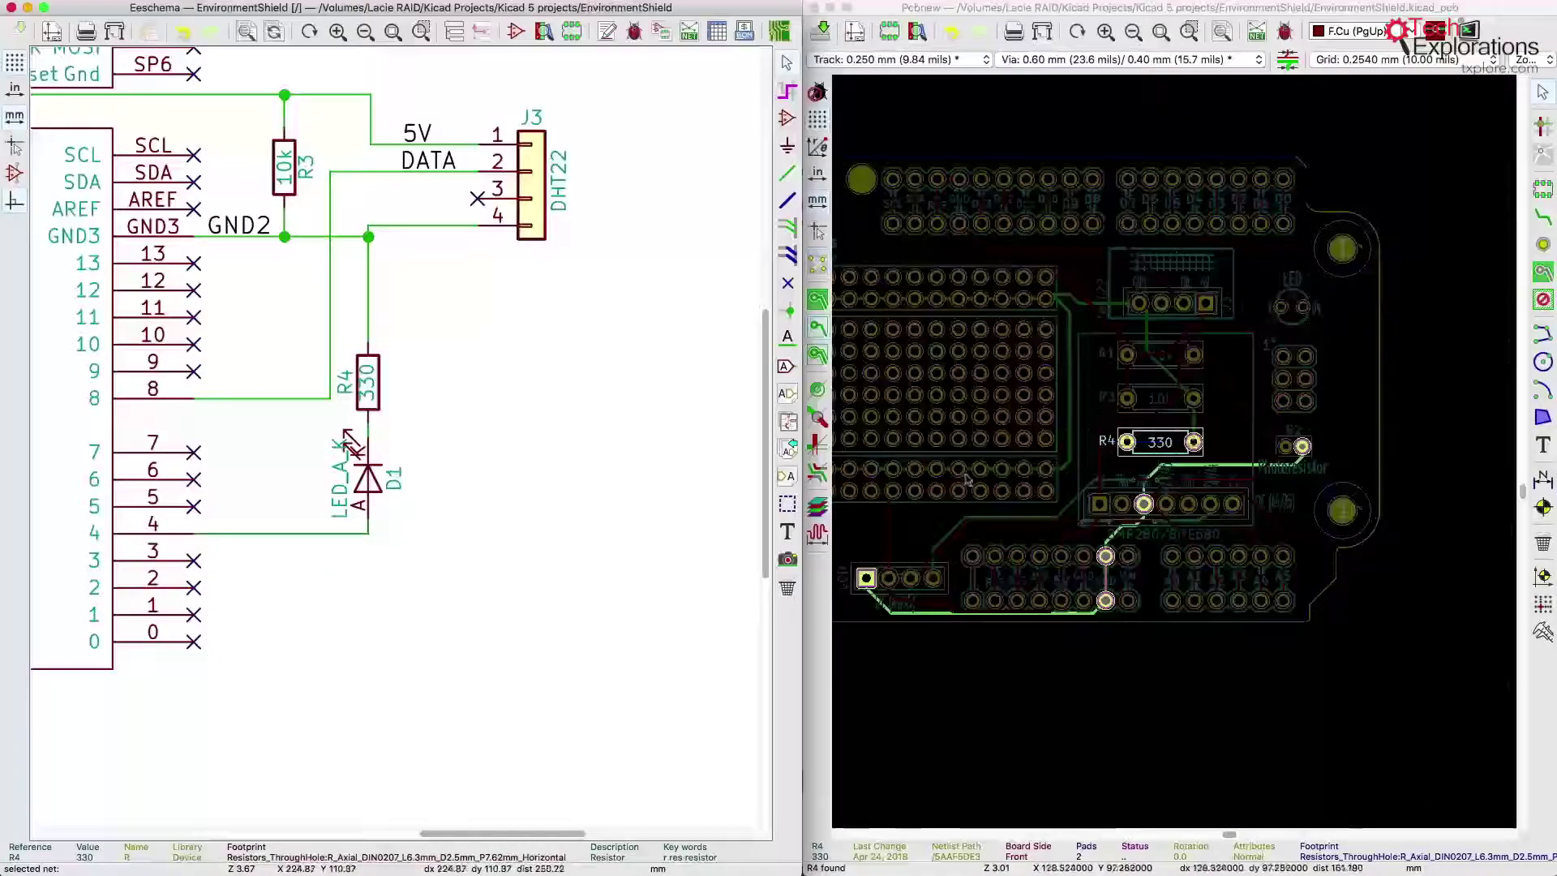
# Cross-probe diode D1, then DHT22 connector J3, zooming out around J3 on the board.
pyautogui.scroll(2, 1178, 457)
pyautogui.scroll(5, 1178, 456)
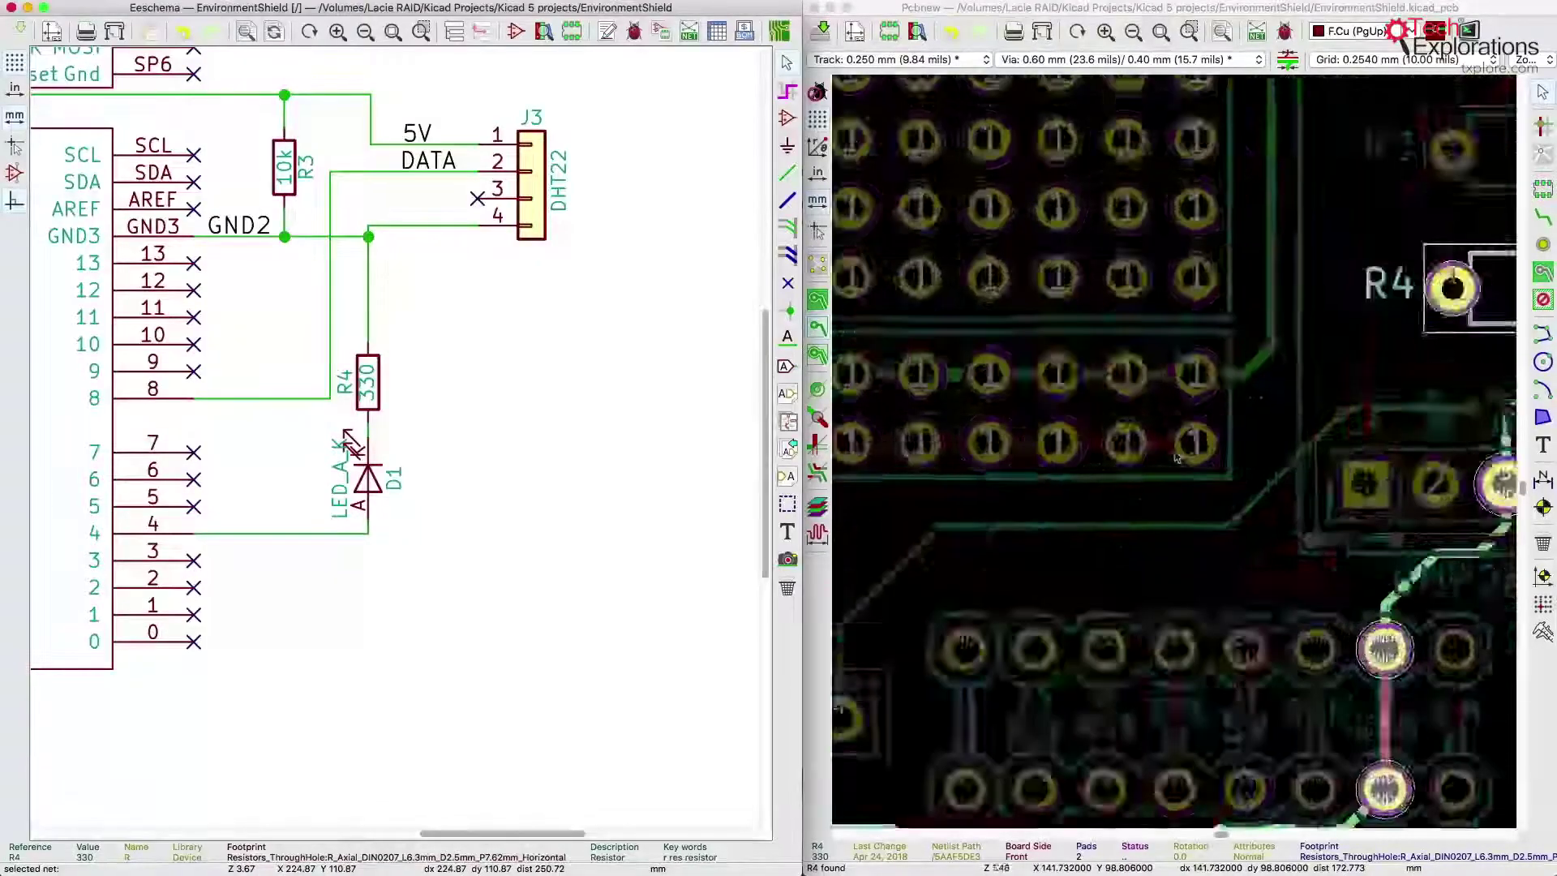
pyautogui.scroll(2, 312, 576)
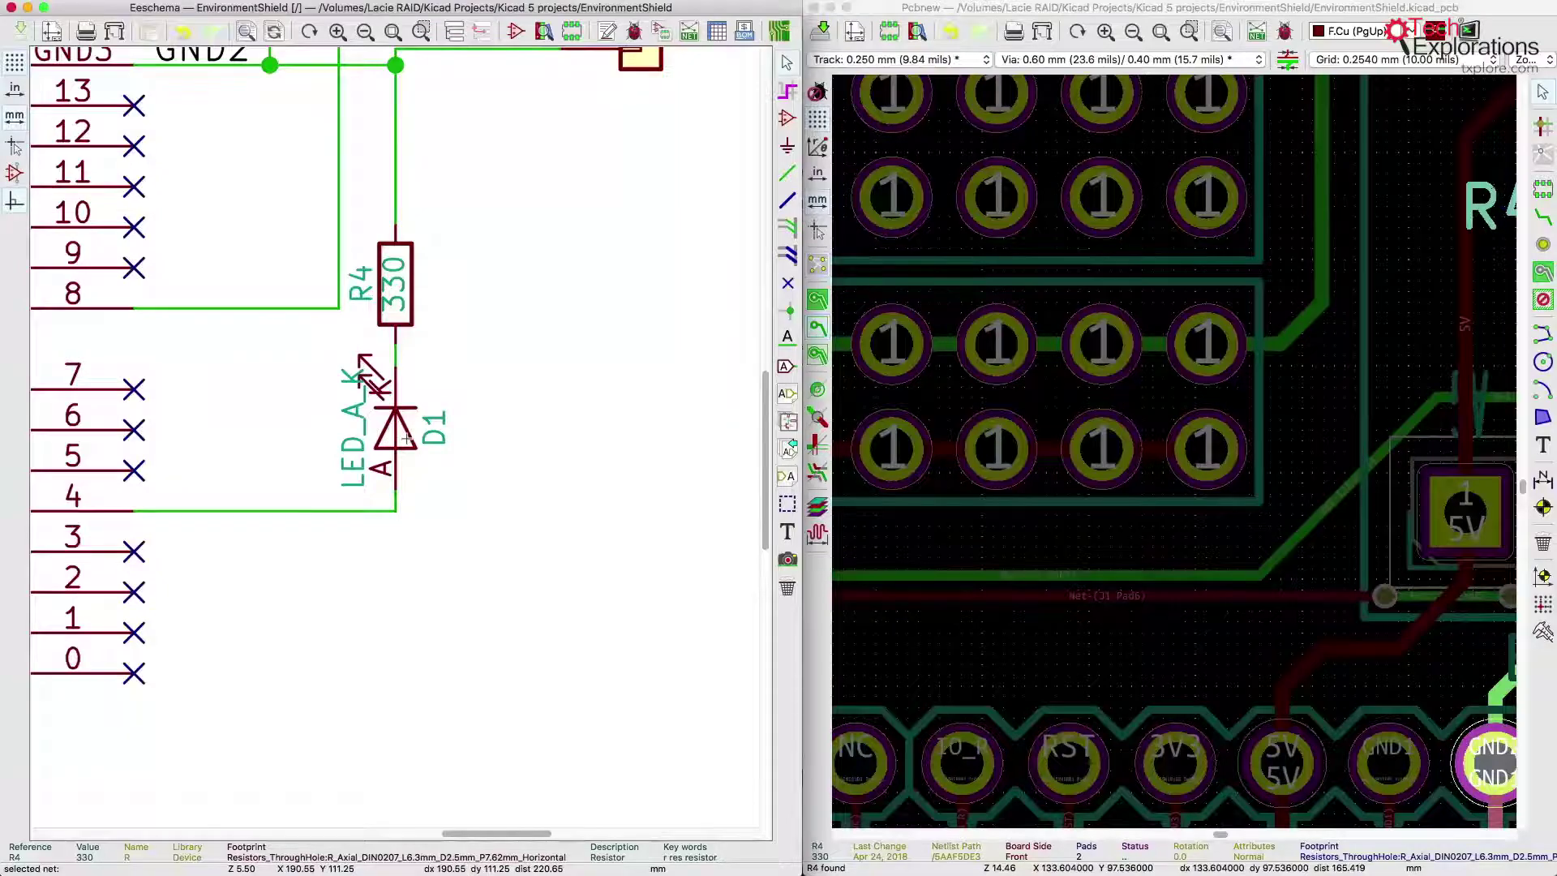
pyautogui.click(403, 441)
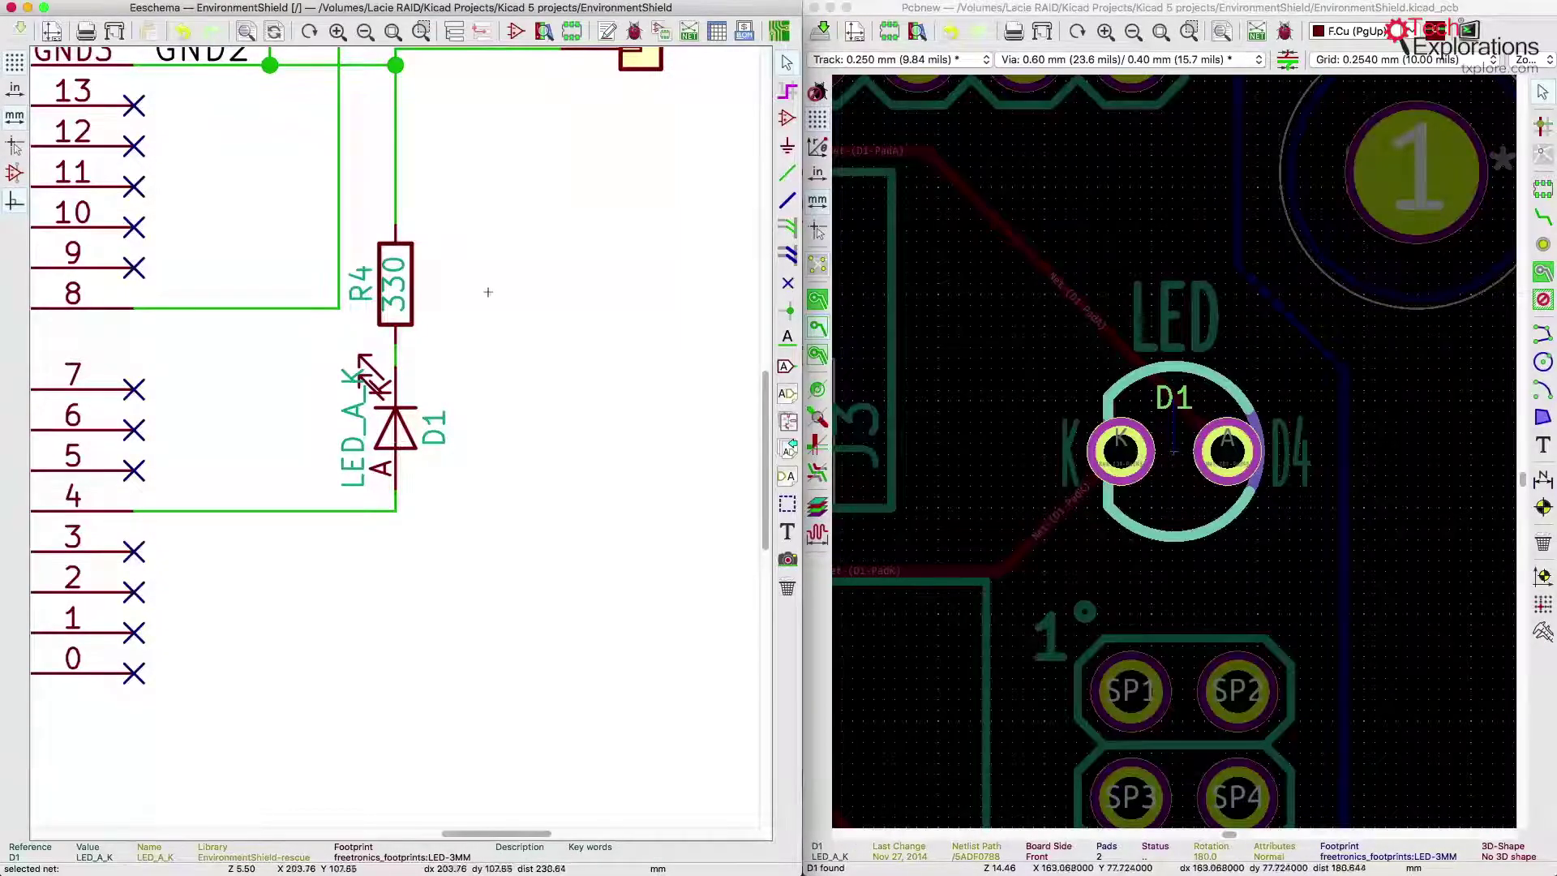
pyautogui.moveTo(508, 133); pyautogui.dragTo(597, 498, button='middle')
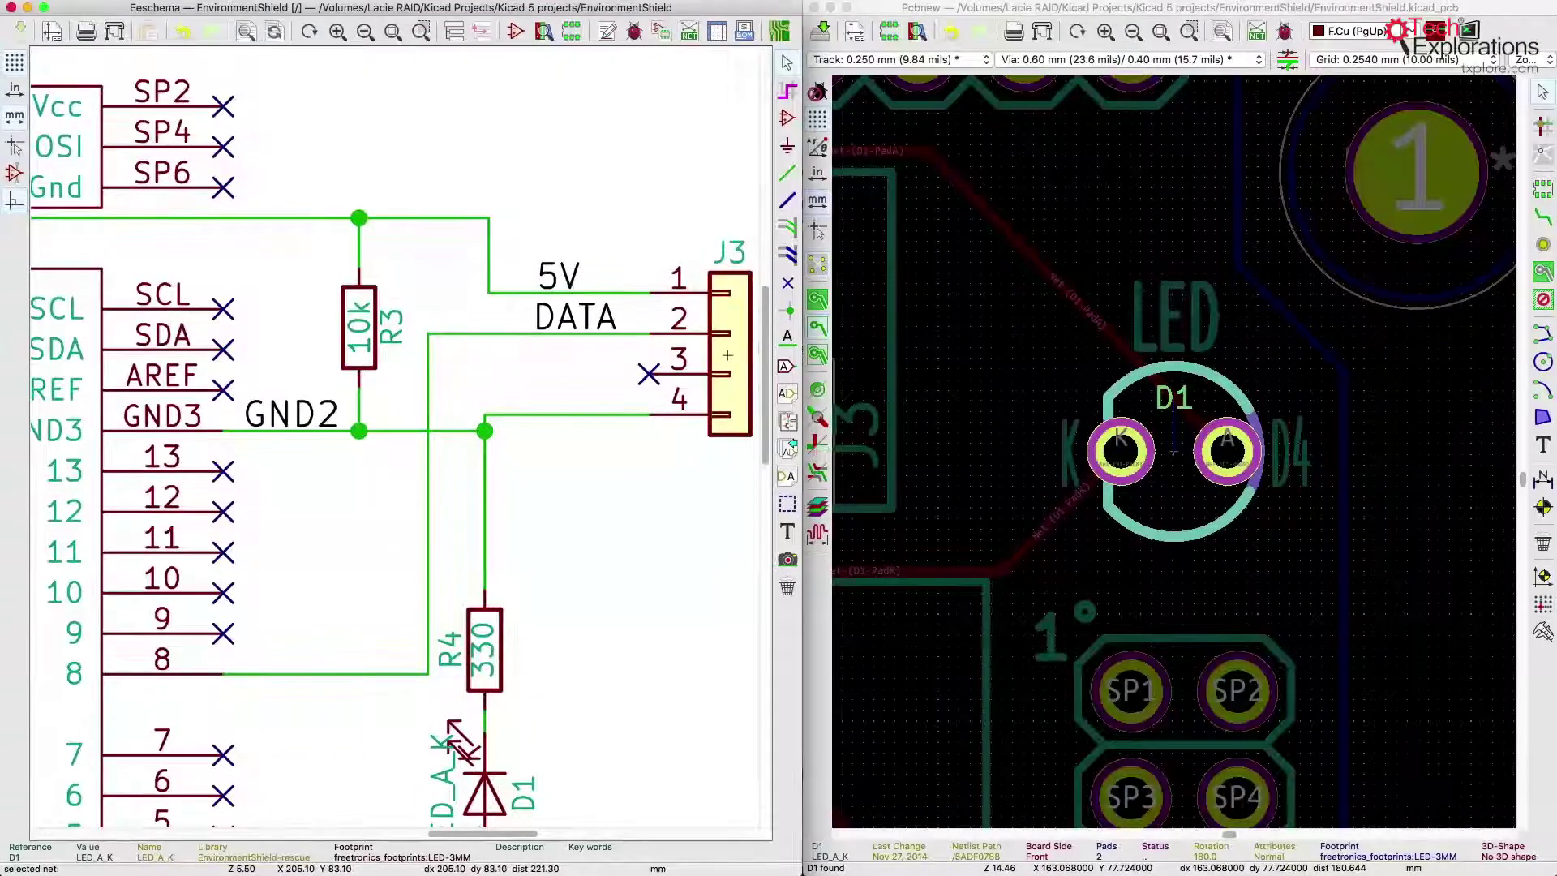
pyautogui.click(728, 355)
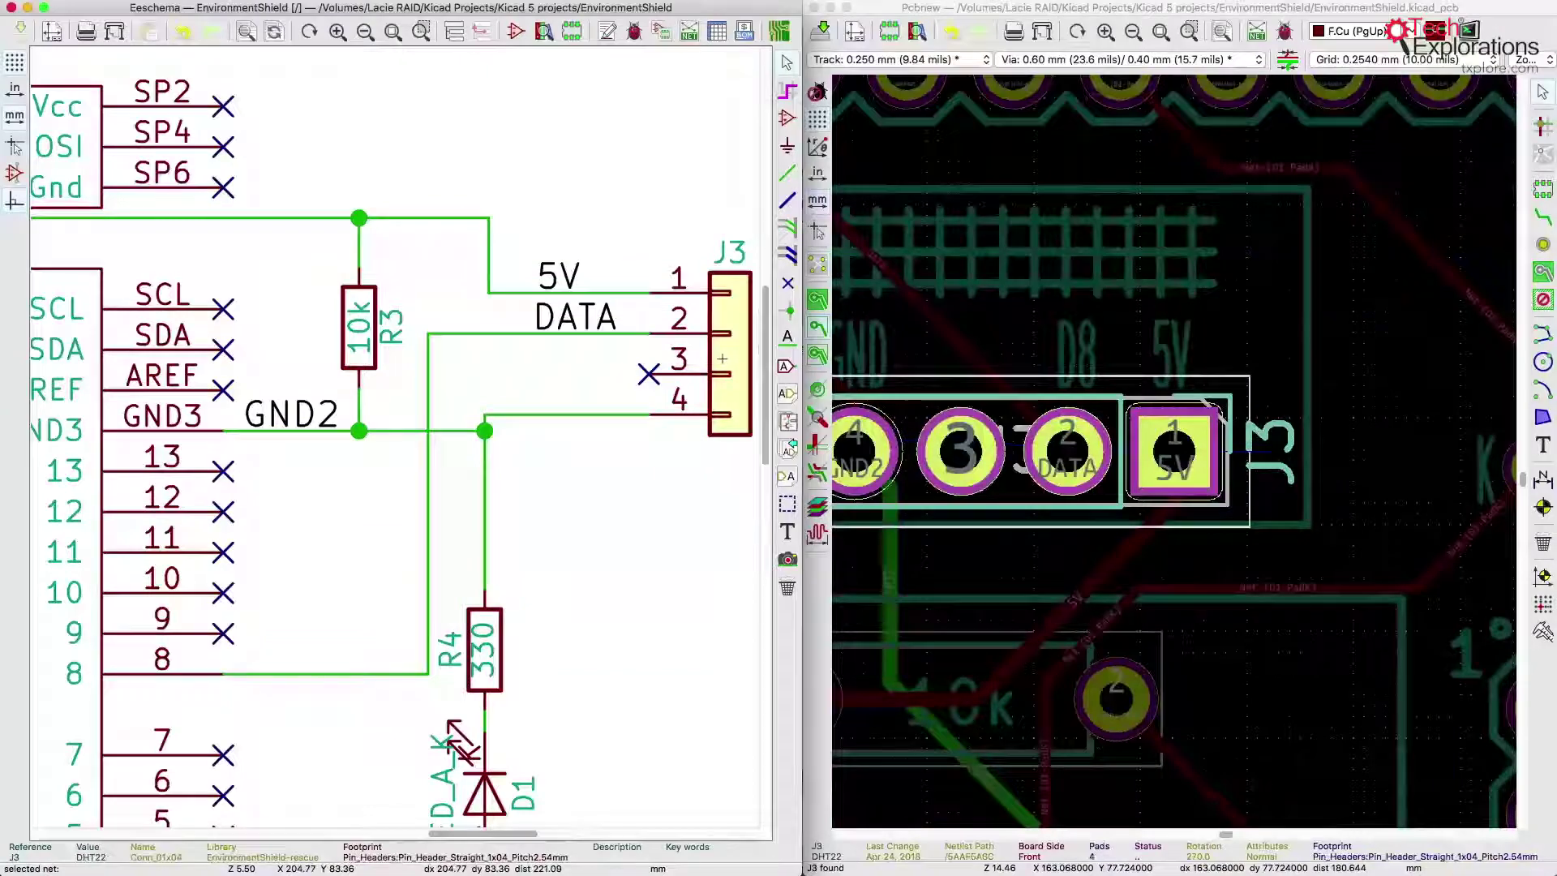
pyautogui.scroll(-5, 1176, 456)
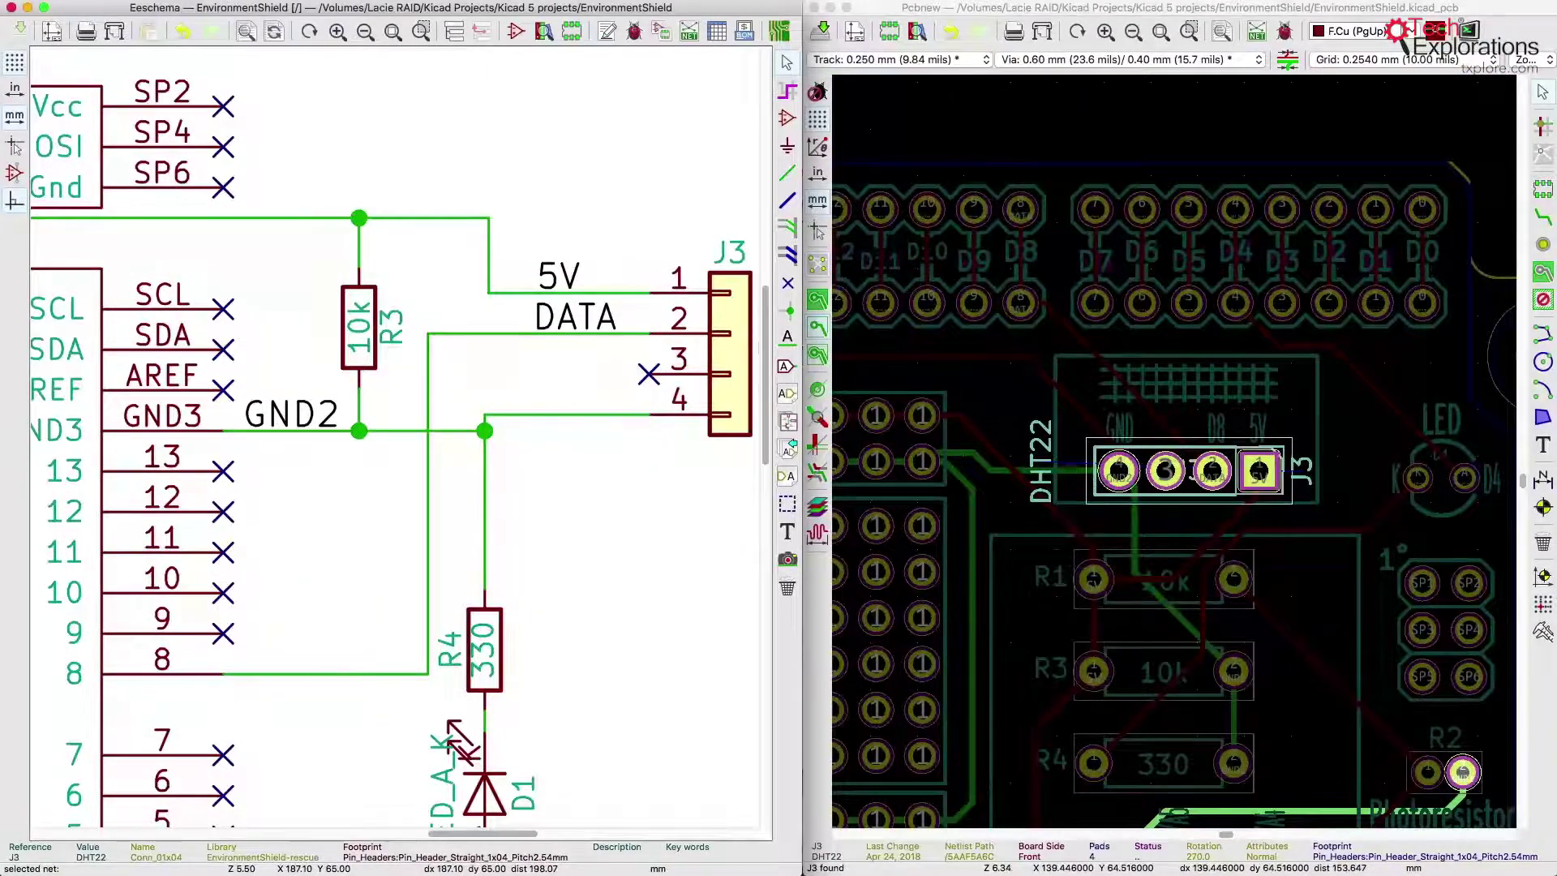
pyautogui.press('super+p')
pyautogui.click(460, 143)
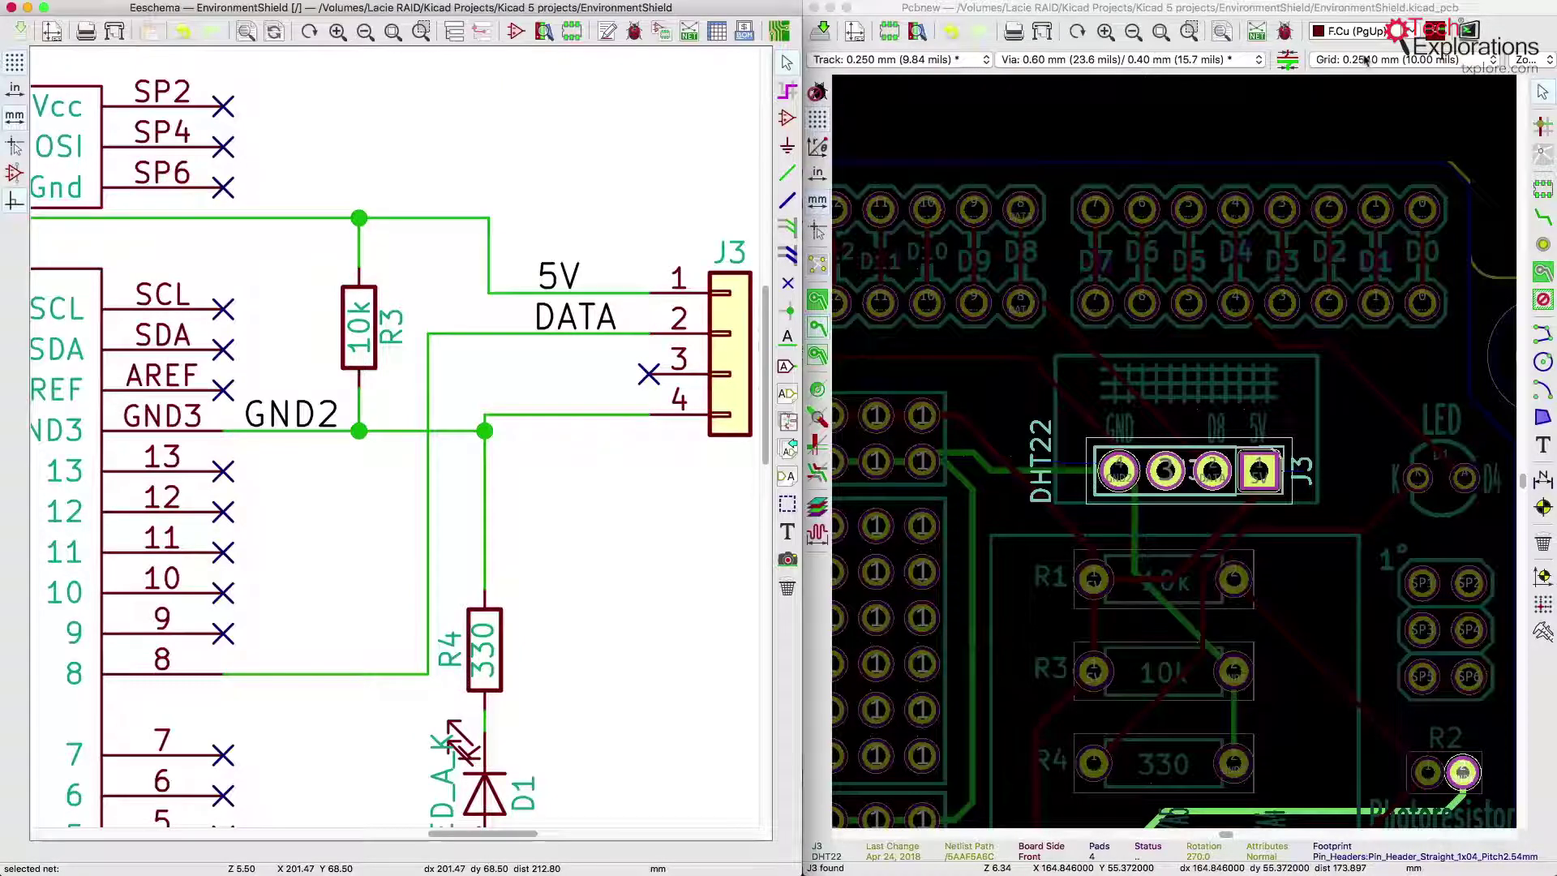
pyautogui.press('F4')
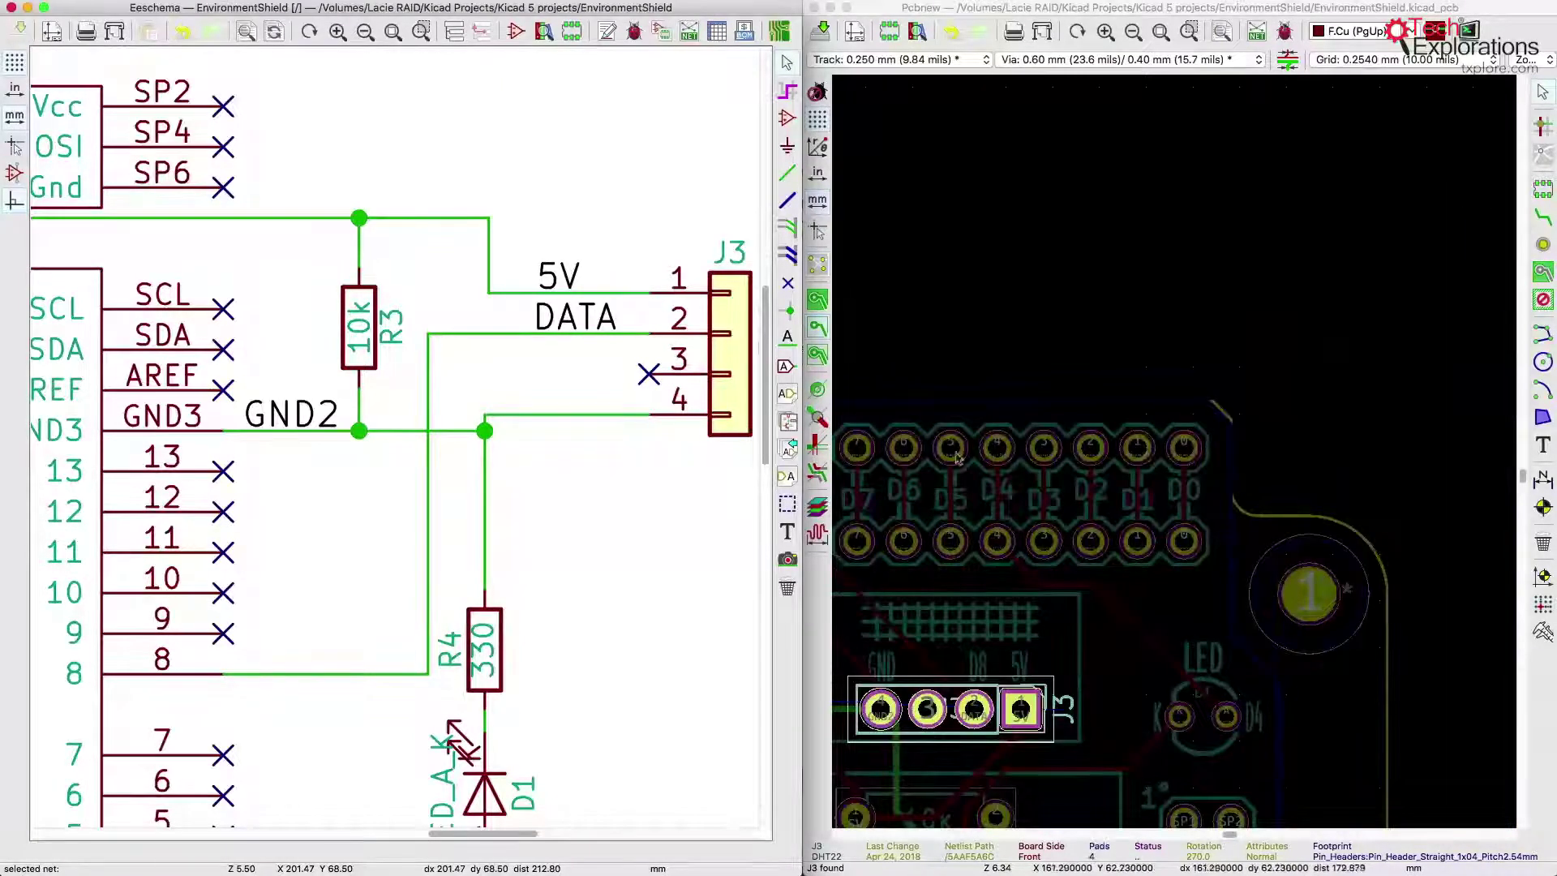
pyautogui.hscroll(-10, 1160, 430)
pyautogui.scroll(-3, 1160, 430)
pyautogui.scroll(1, 1202, 410)
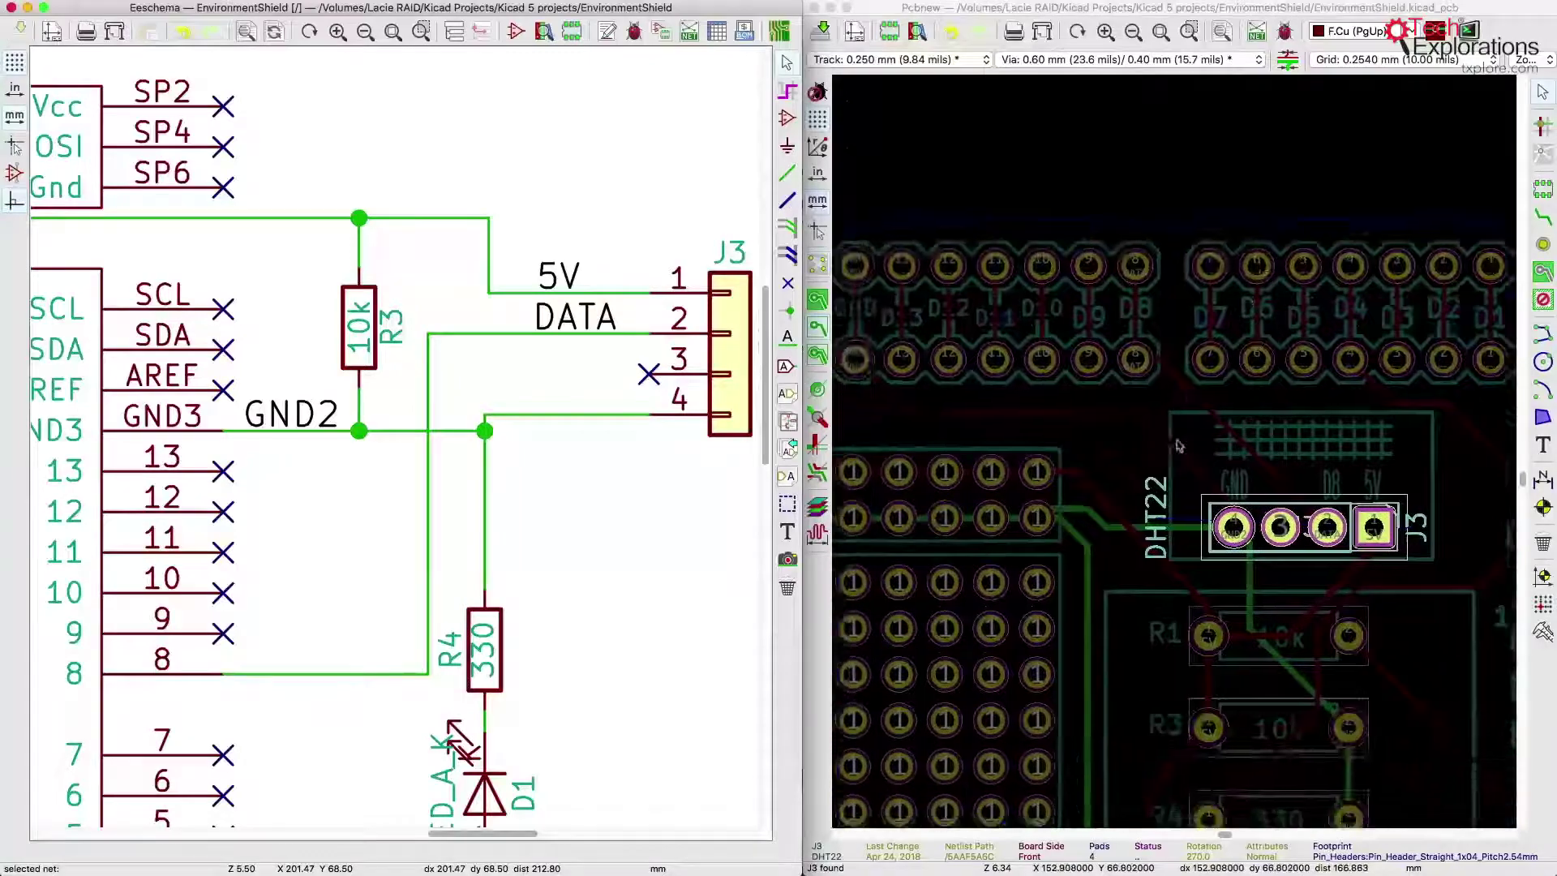
pyautogui.scroll(-1, 1176, 455)
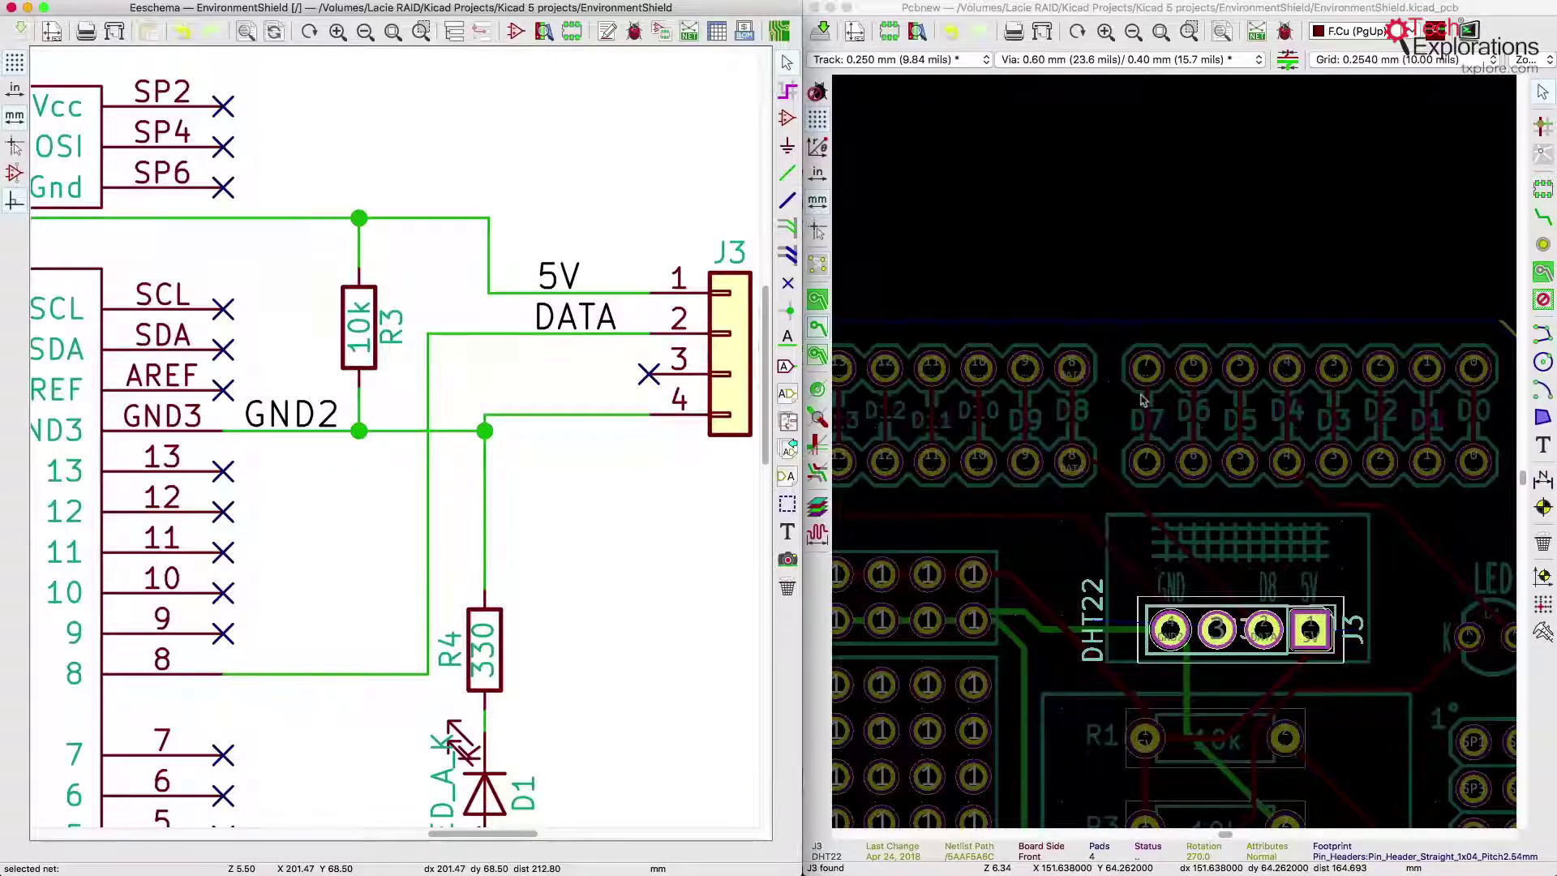
pyautogui.scroll(-5, 1143, 389)
pyautogui.scroll(-1, 1160, 203)
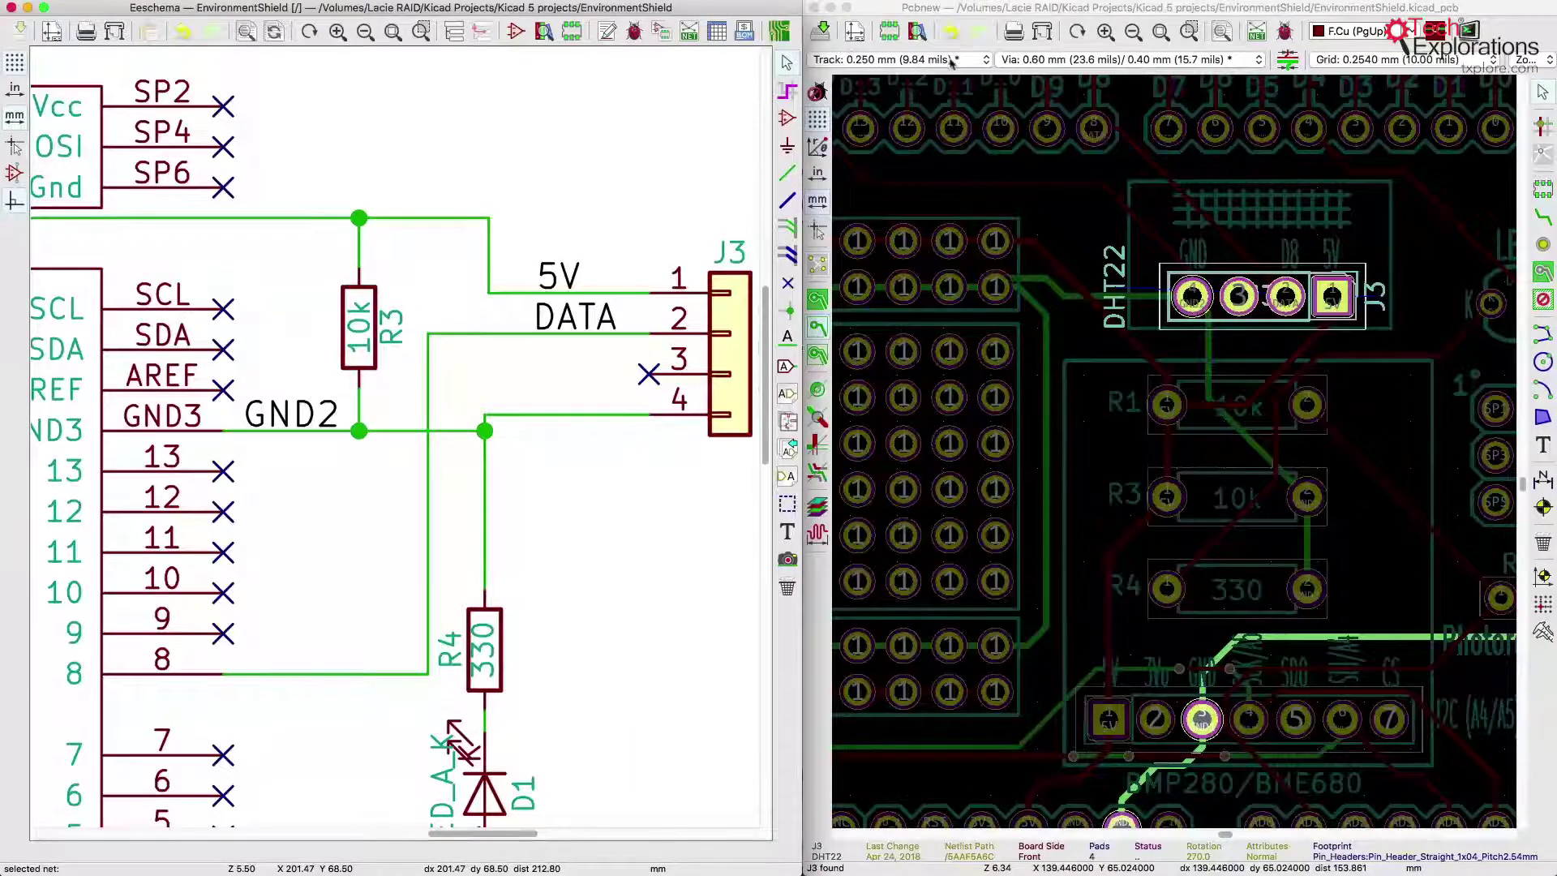
pyautogui.scroll(5, 1177, 456)
pyautogui.scroll(-2, 1177, 457)
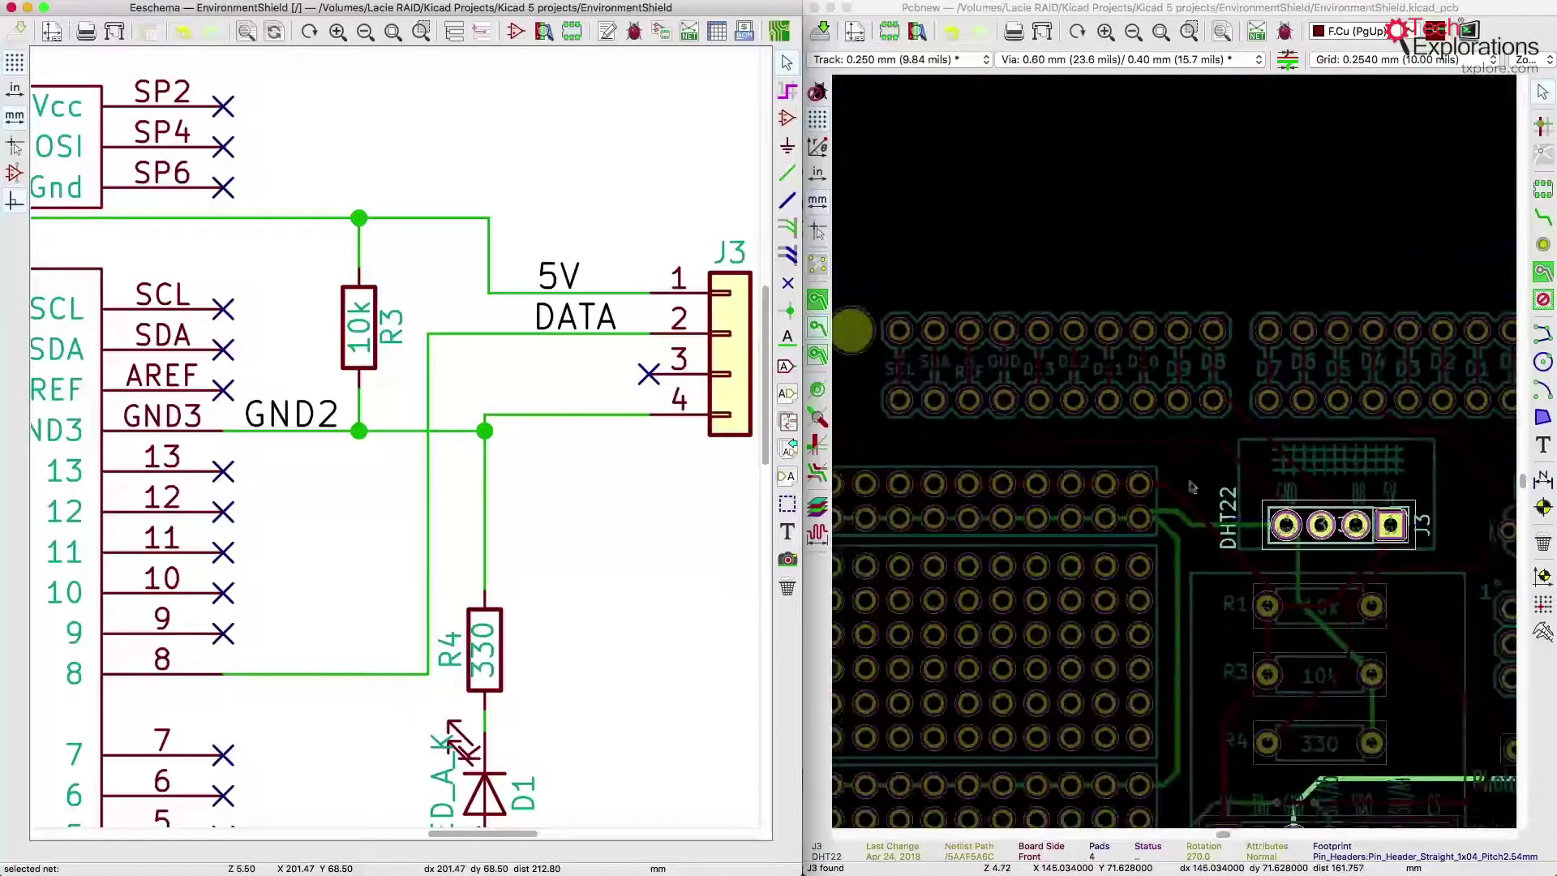
pyautogui.scroll(-5, 1229, 535)
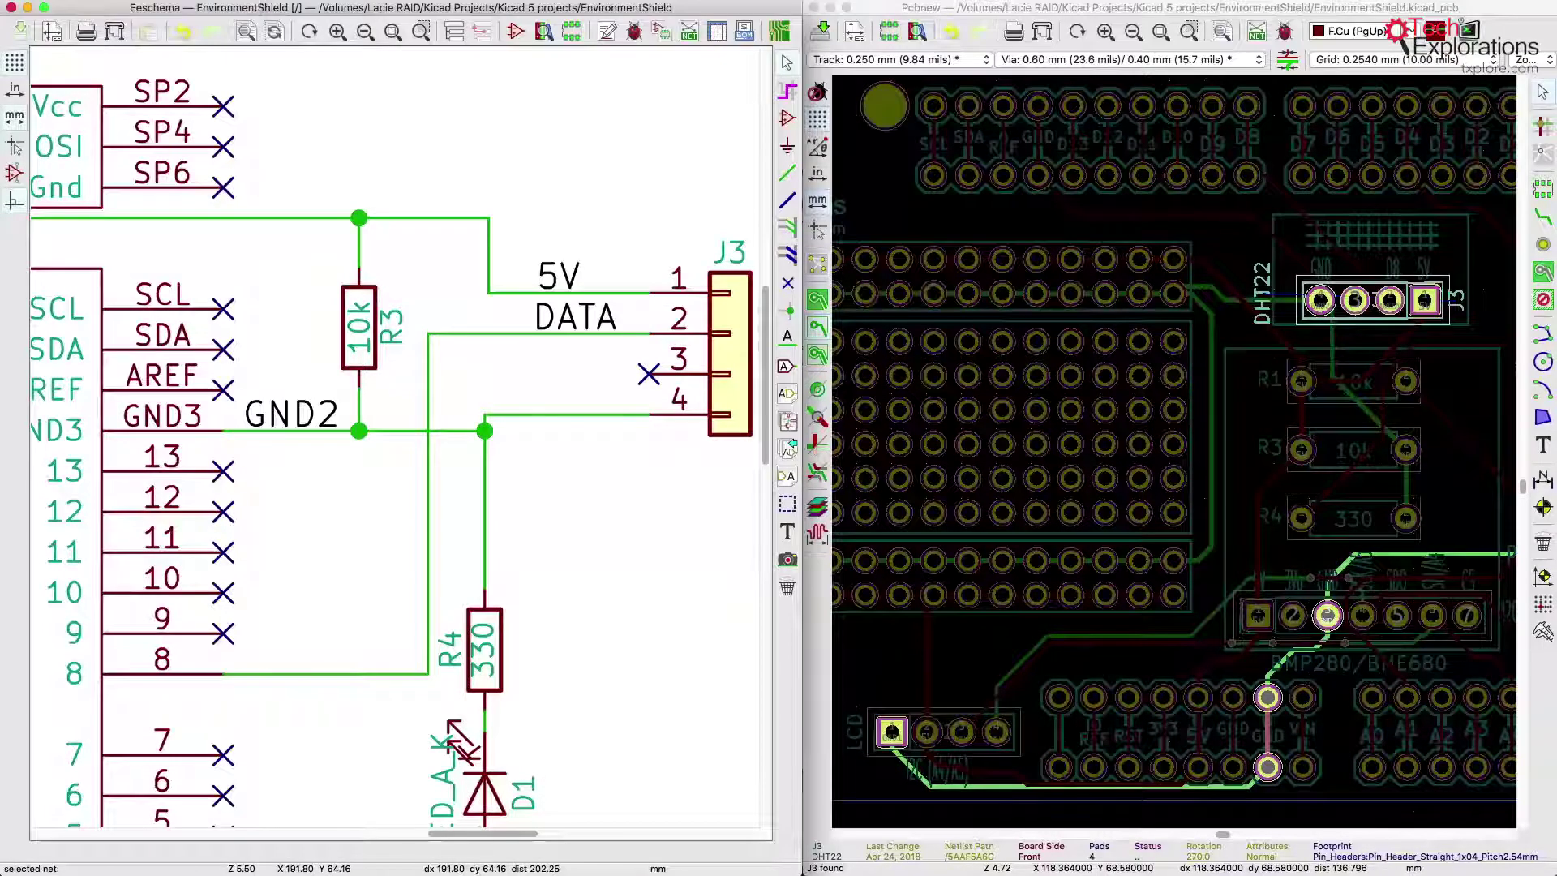
pyautogui.click(60, 0)
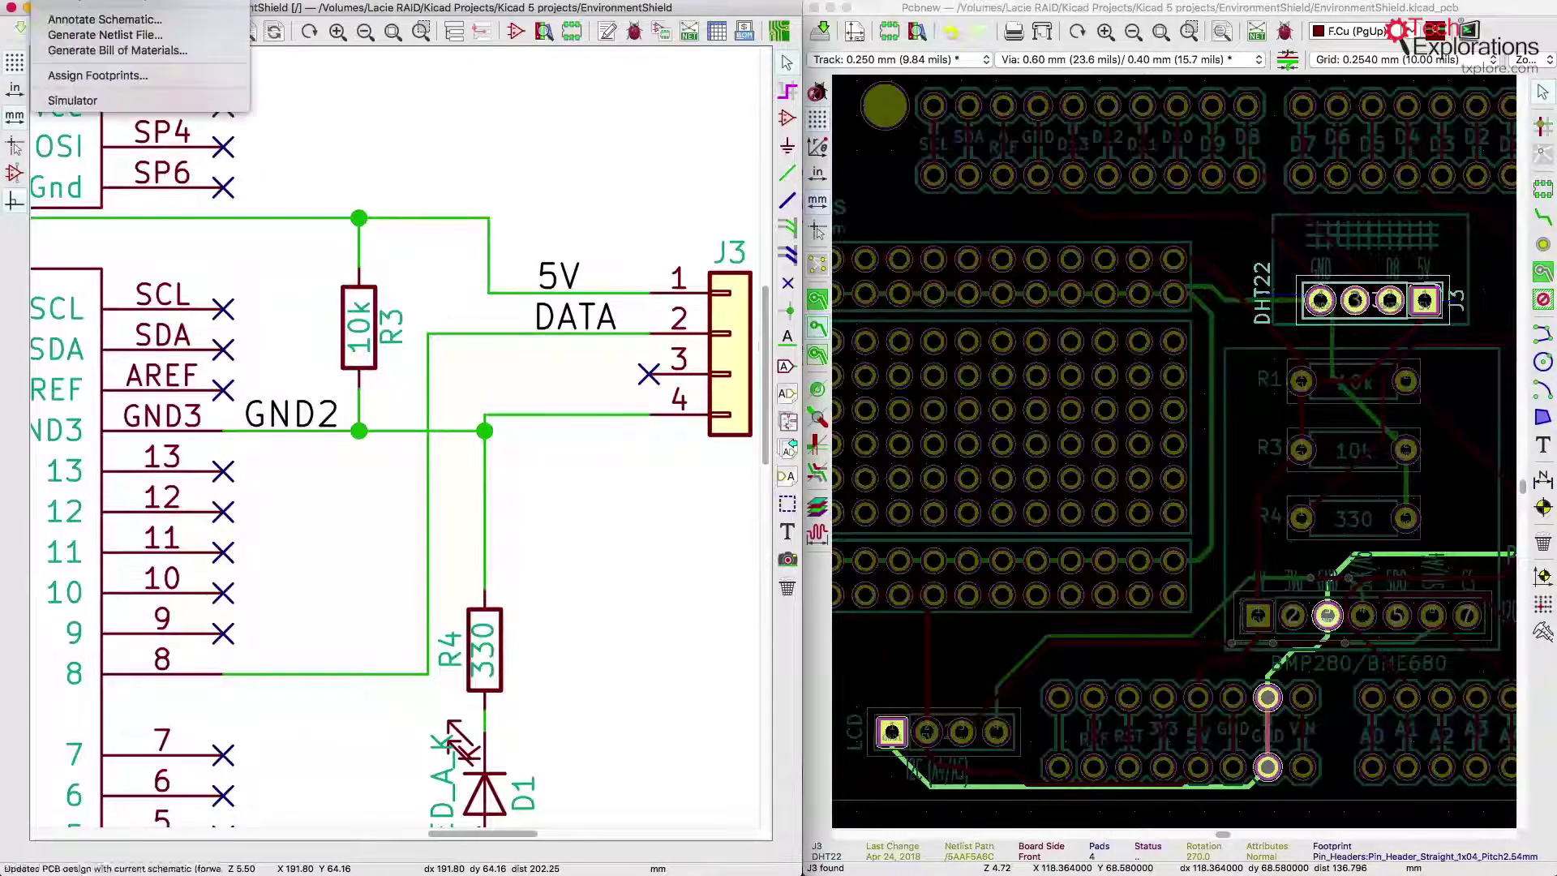
pyautogui.press('Escape')
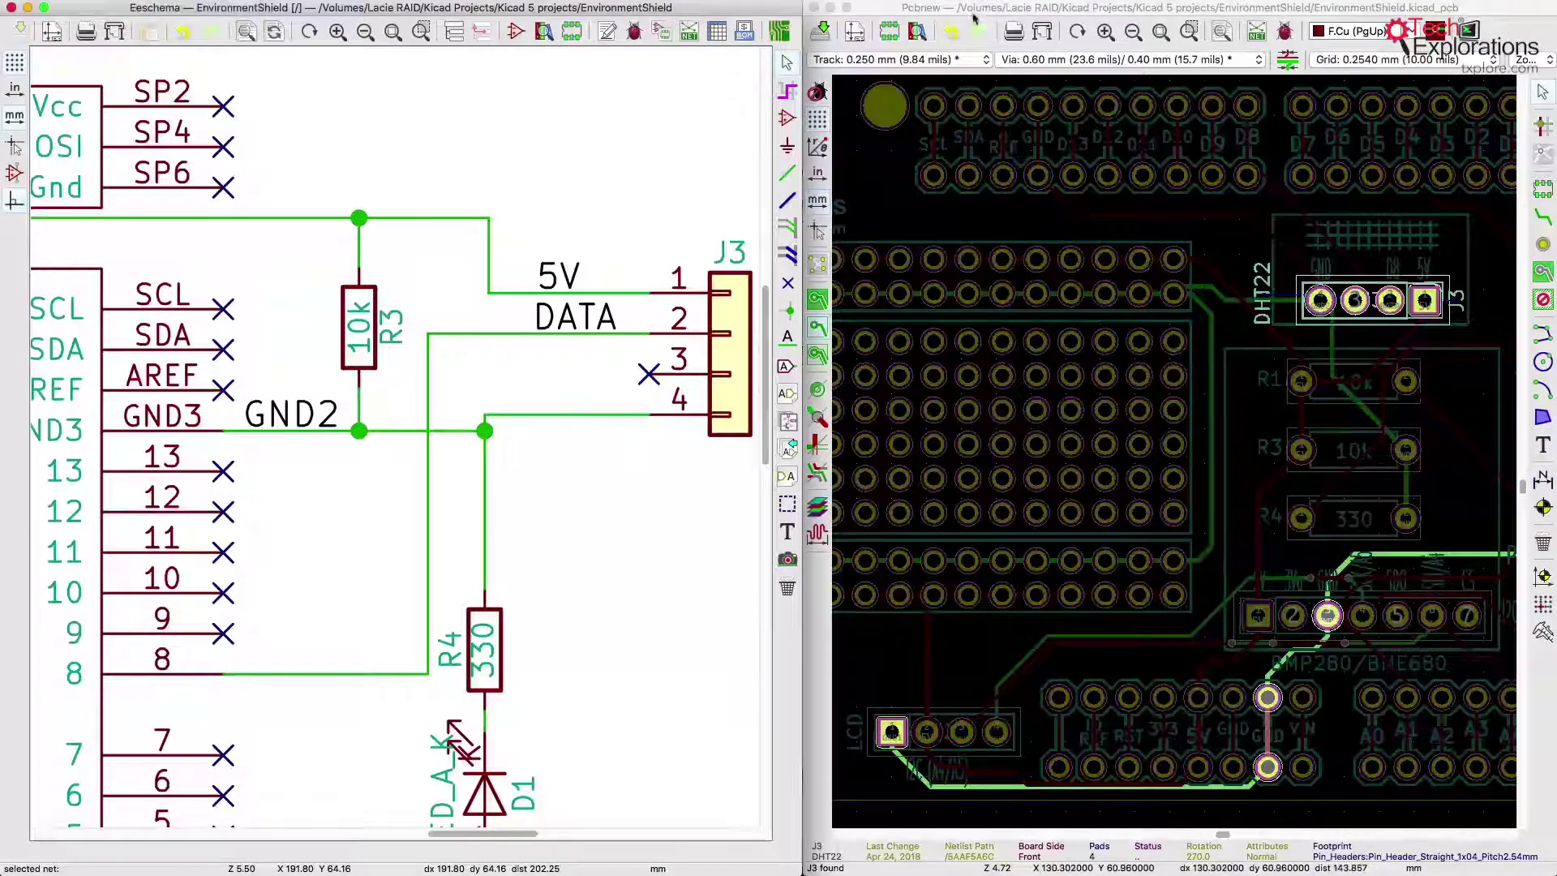
pyautogui.click(974, 9)
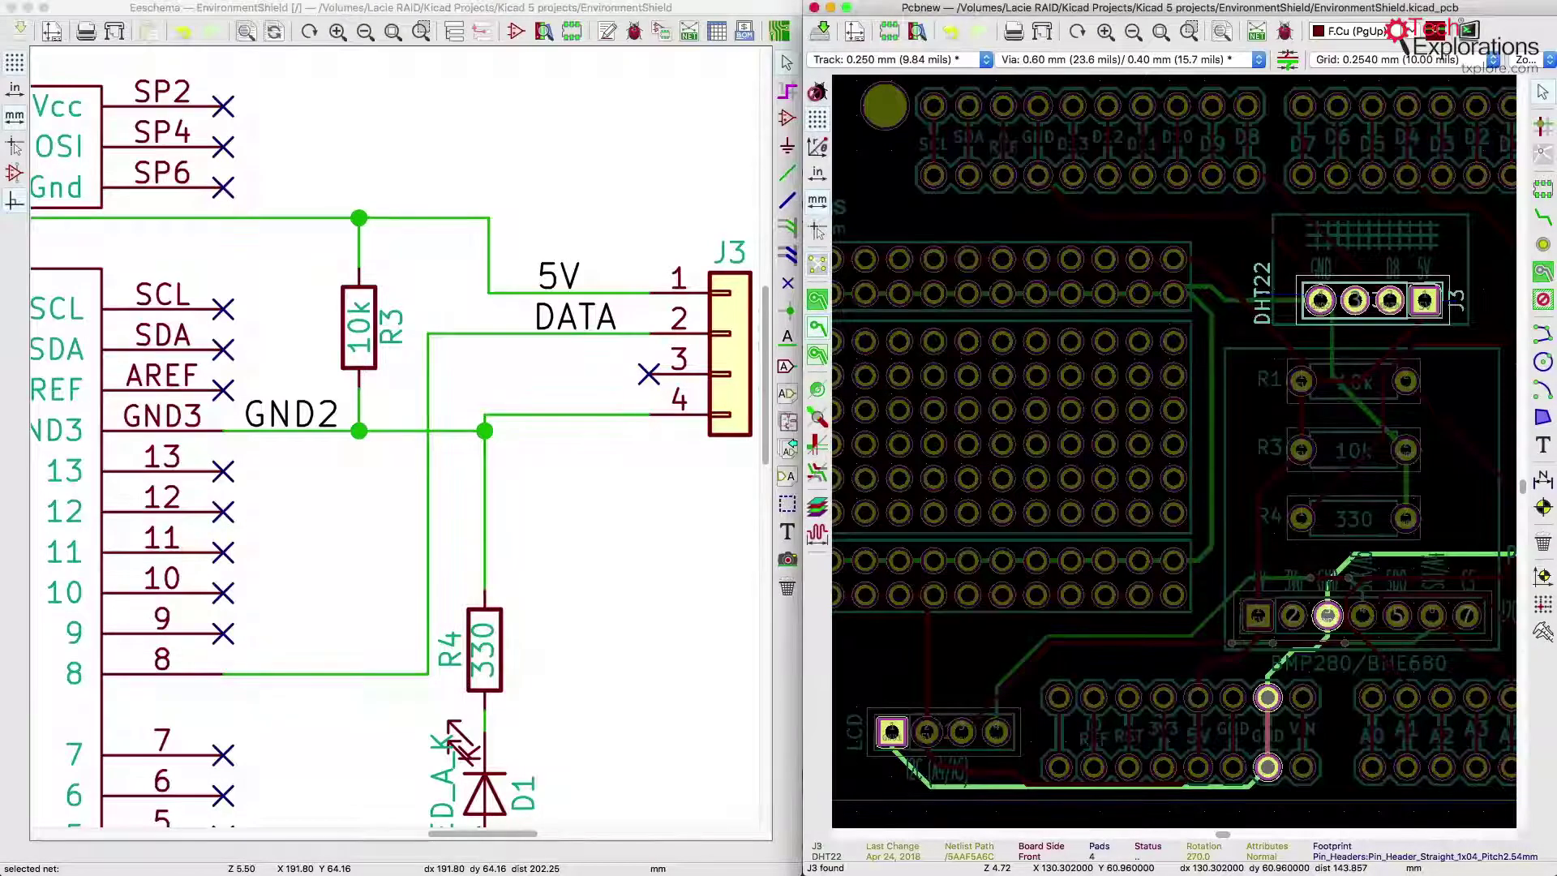
pyautogui.click(243, 0)
pyautogui.click(465, 25)
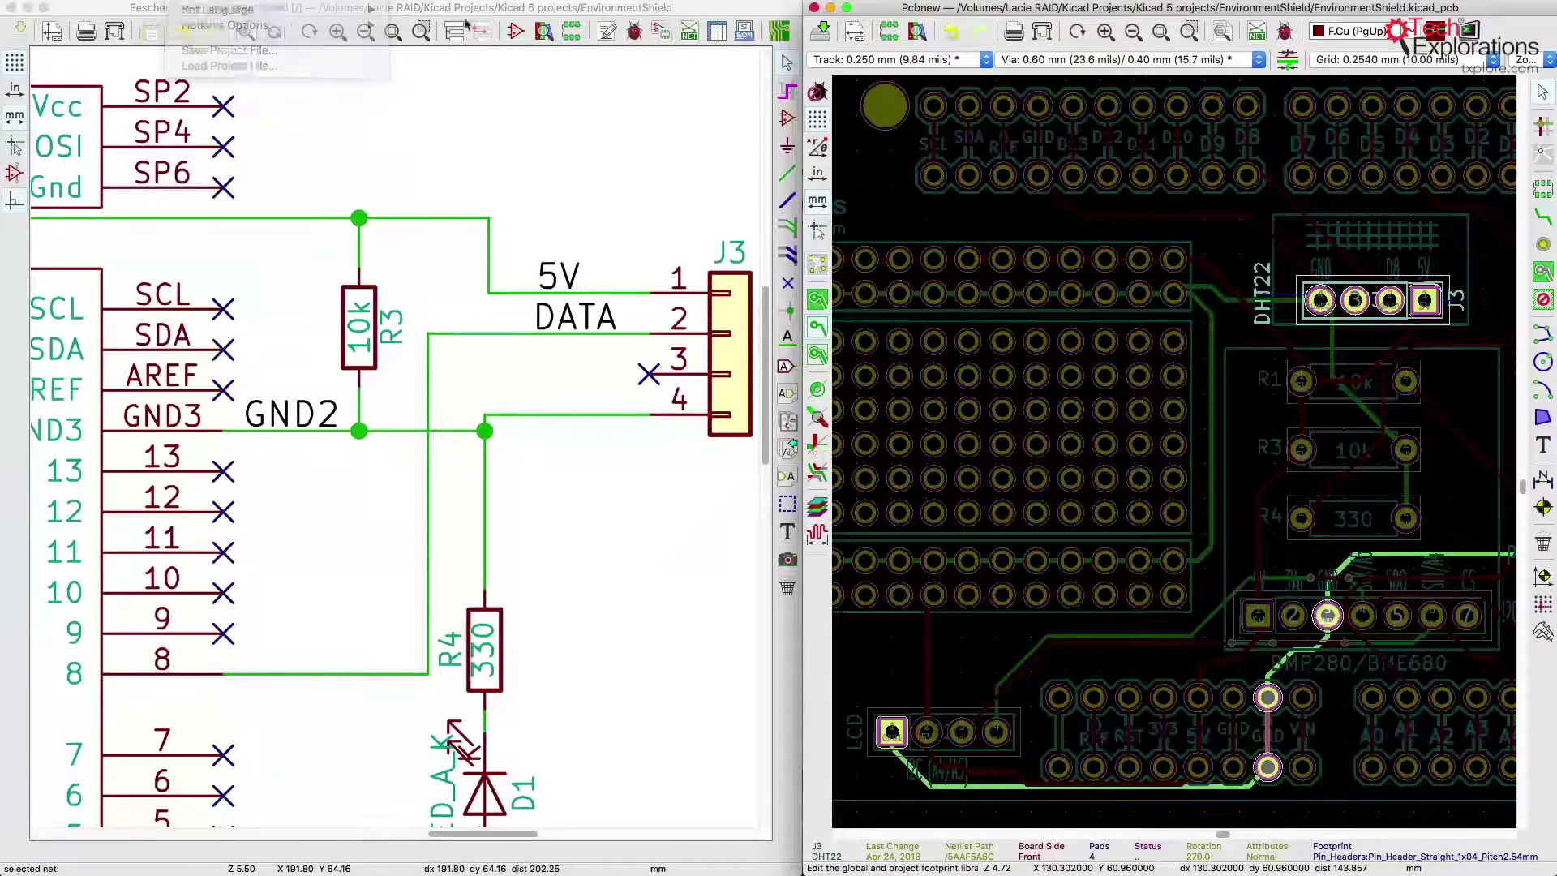
pyautogui.moveTo(923, 158); pyautogui.dragTo(975, 147)
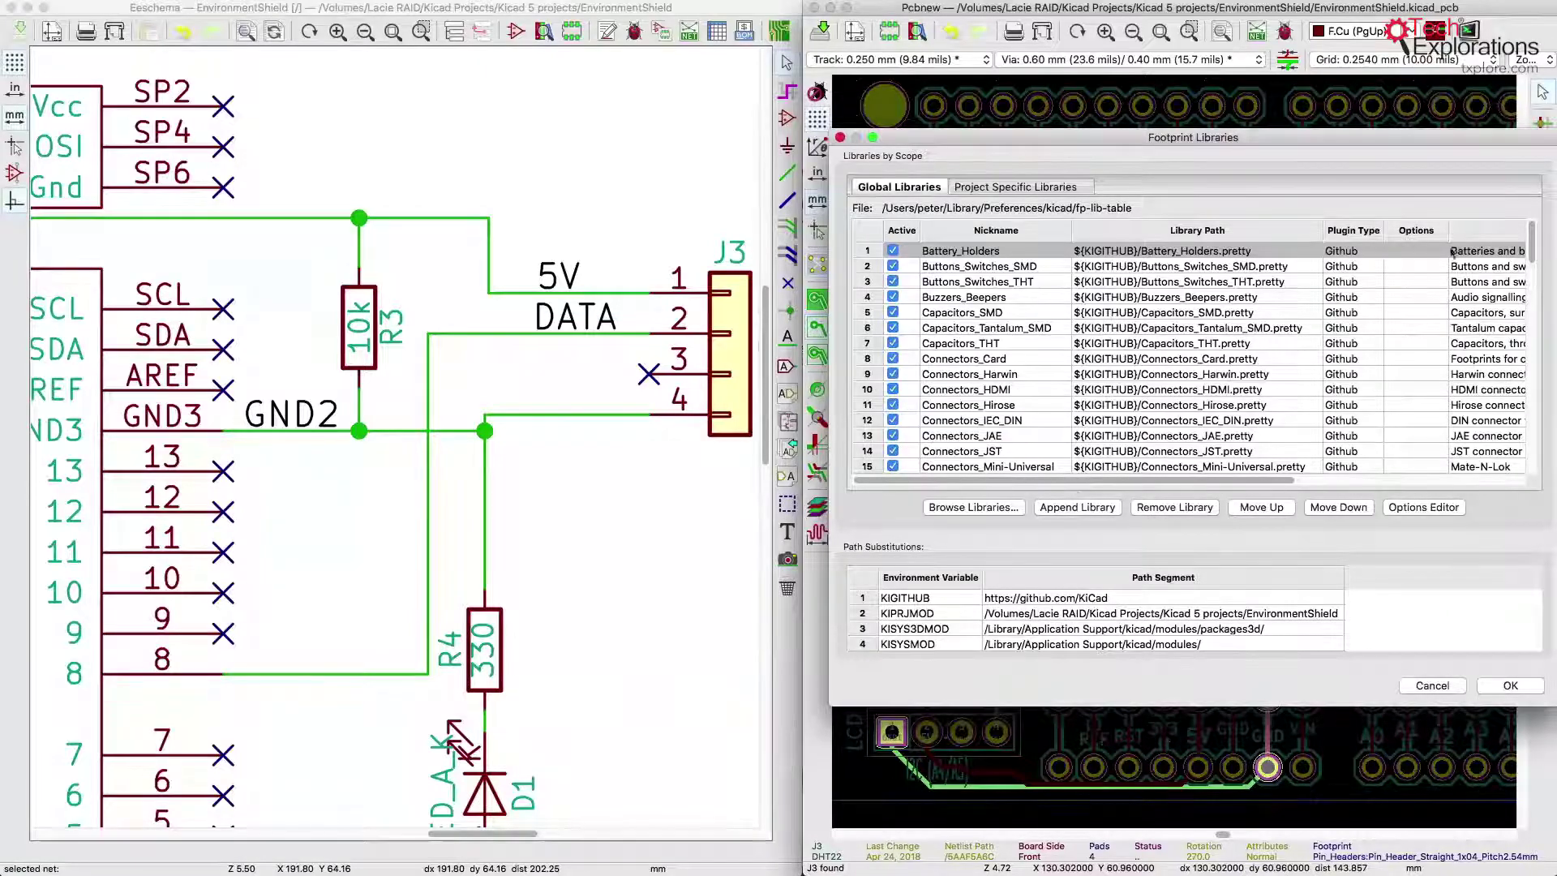
pyautogui.moveTo(1279, 145); pyautogui.dragTo(1262, 140)
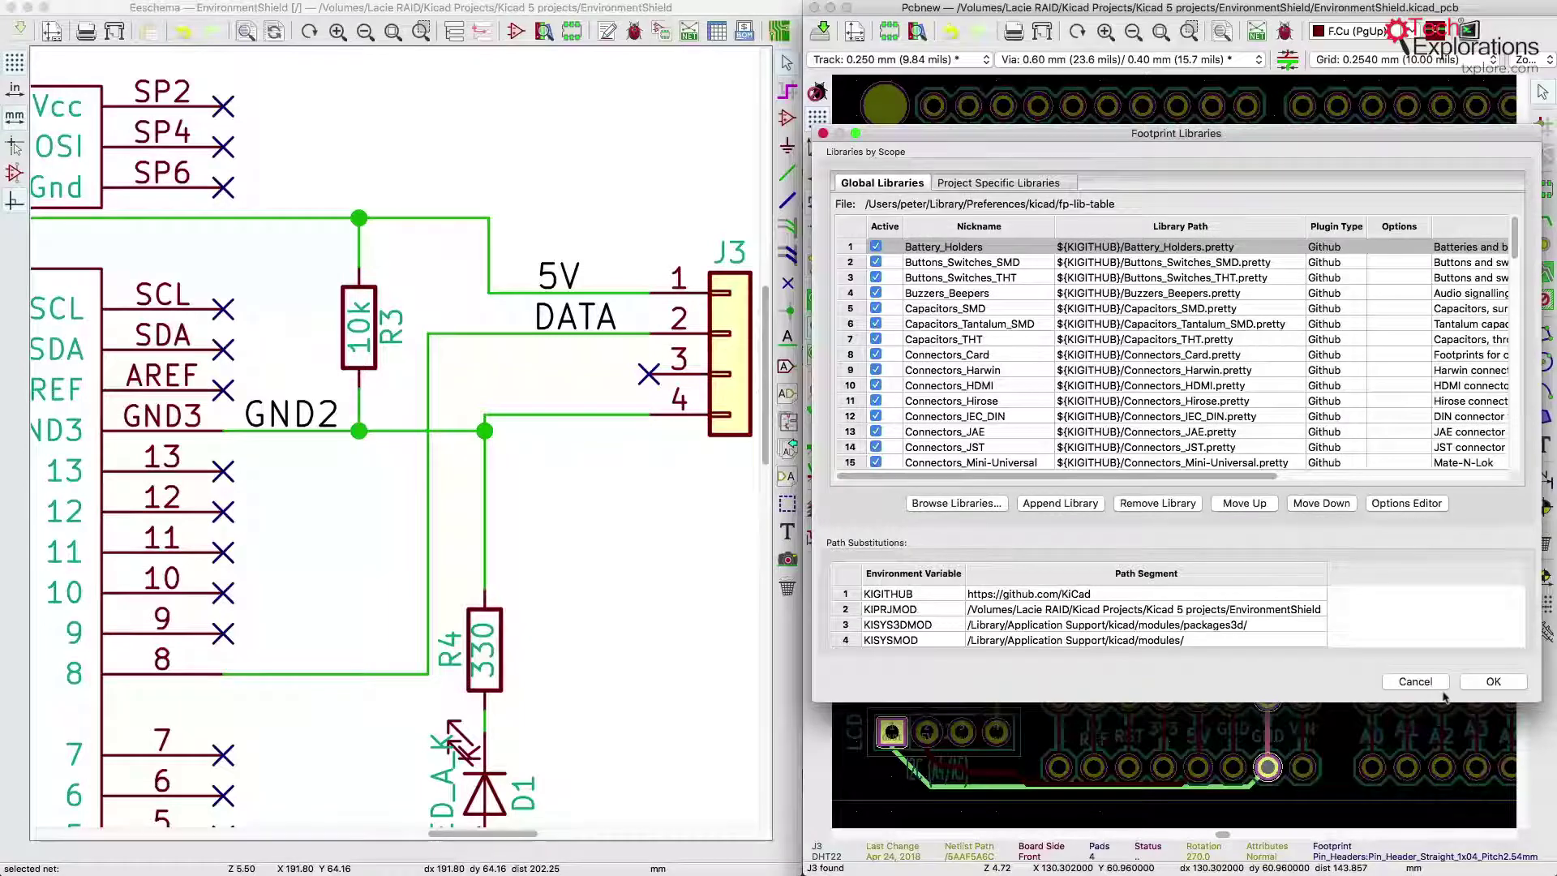
pyautogui.click(1494, 682)
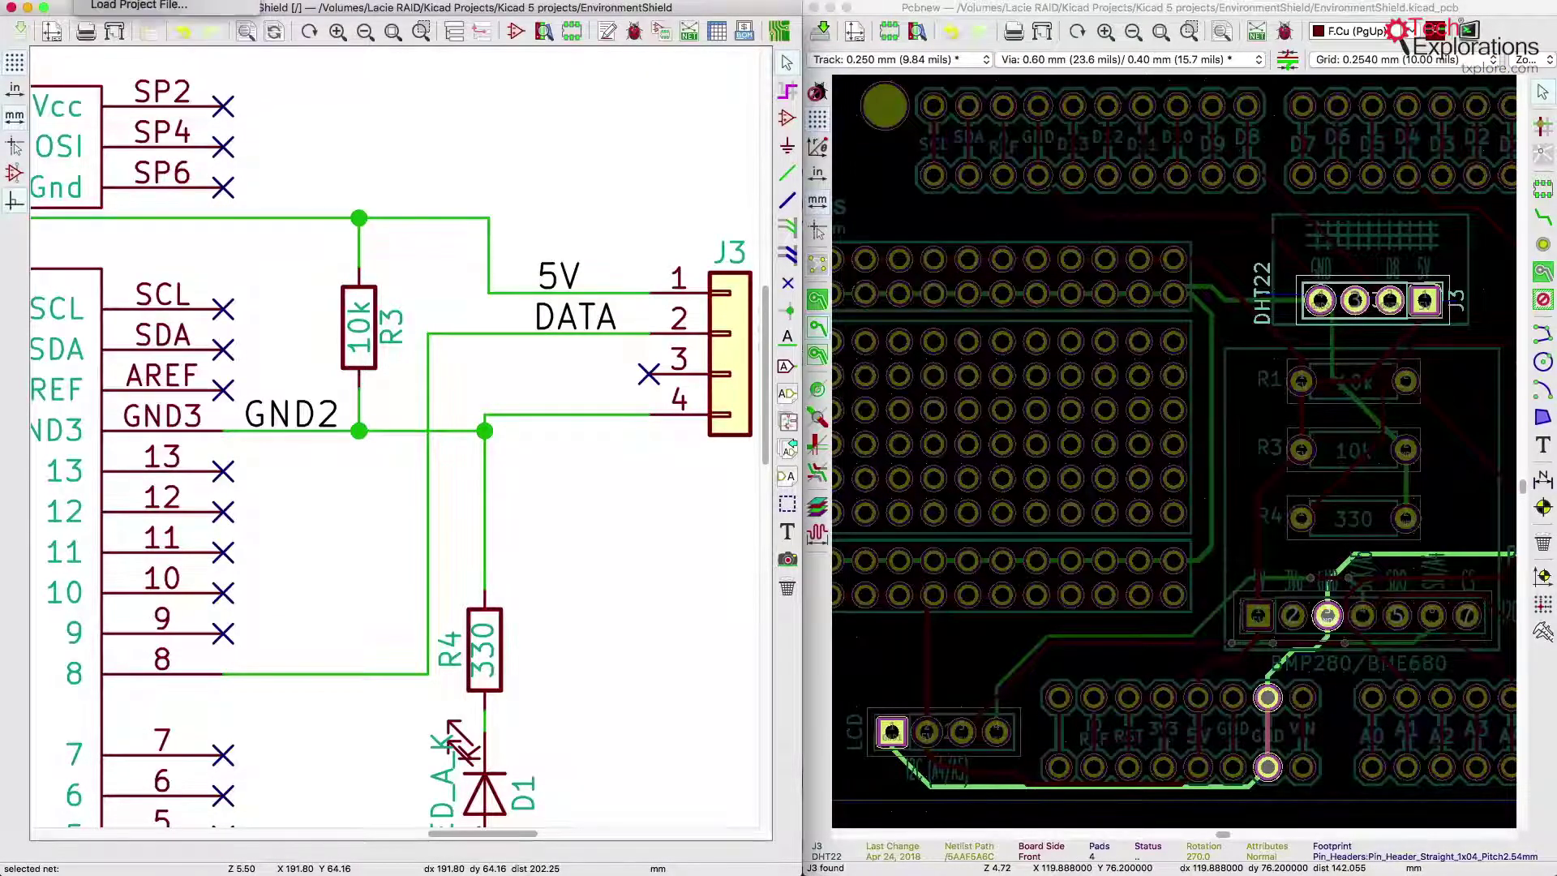
# Review and close the Symbol Libraries table, then start a board measurement with the Measure tool.
pyautogui.click(154, 22)
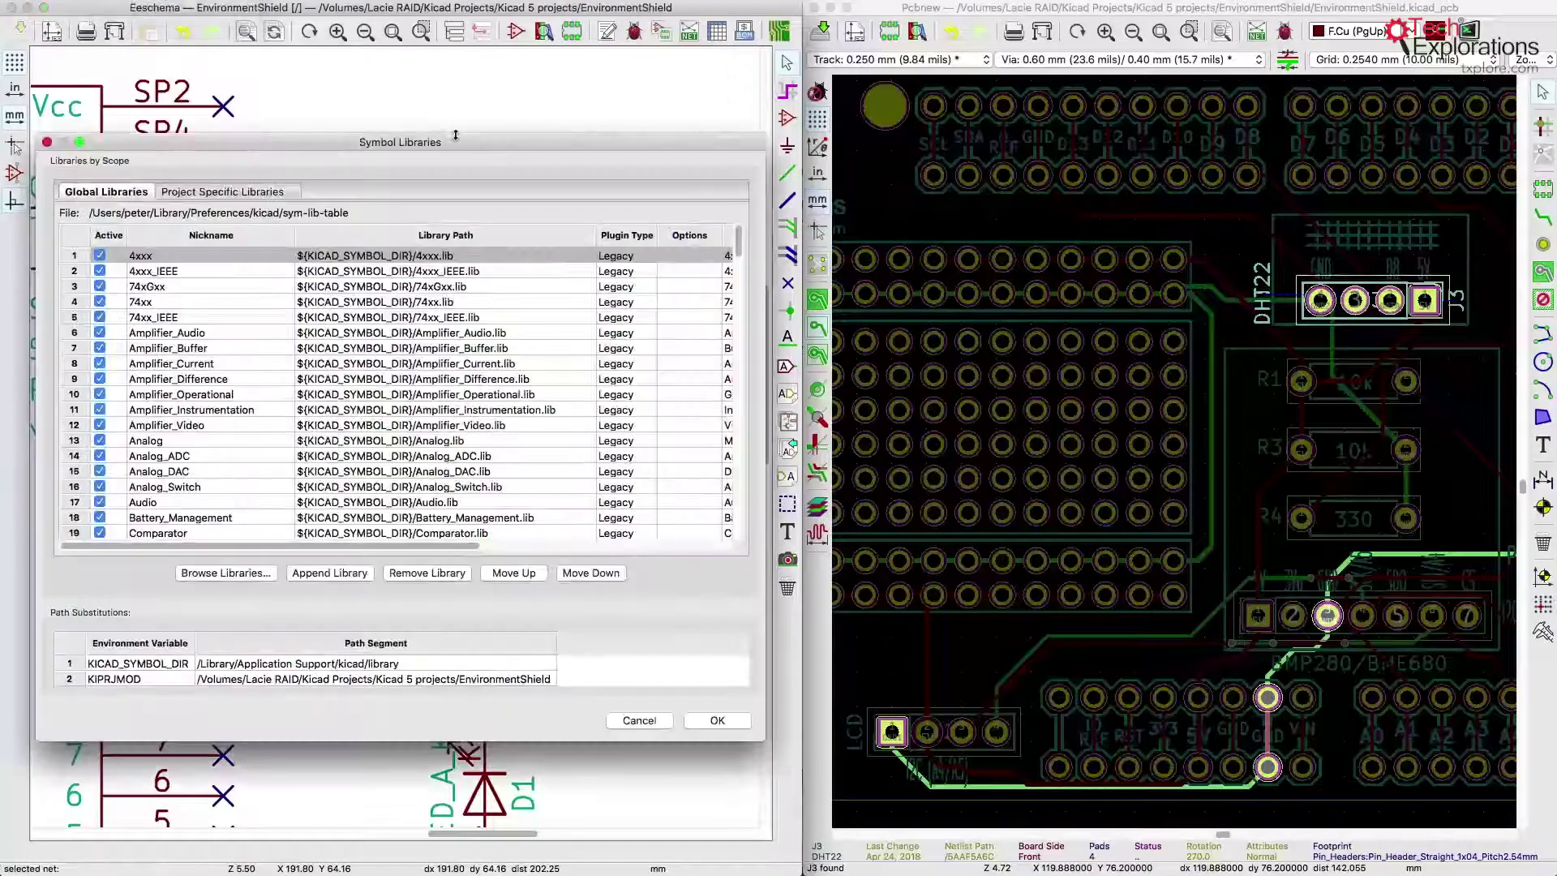
pyautogui.moveTo(456, 135); pyautogui.dragTo(516, 124)
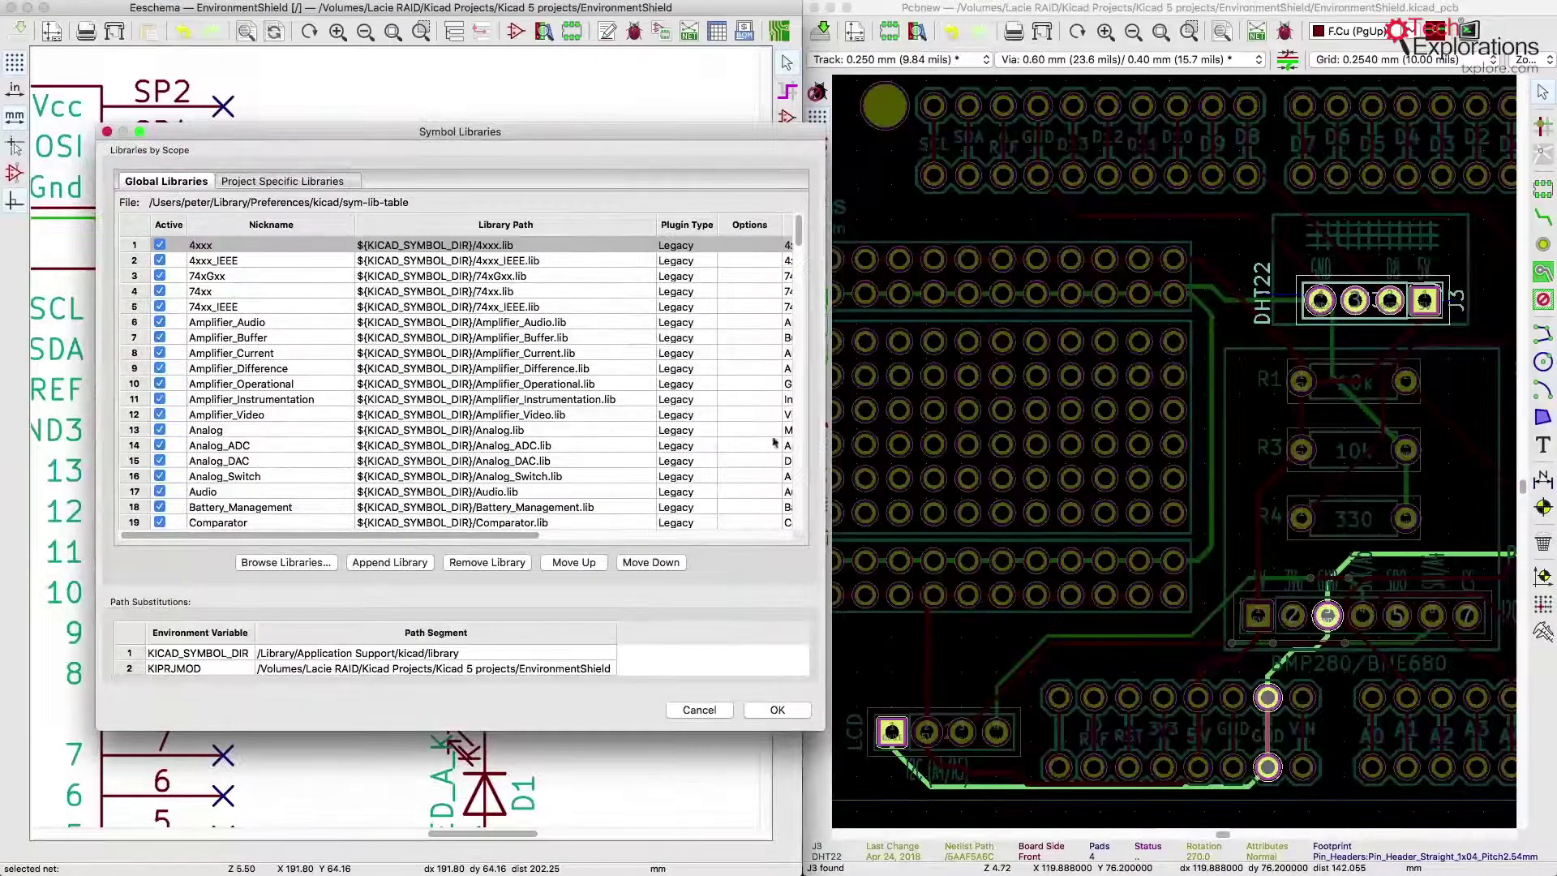
pyautogui.click(775, 711)
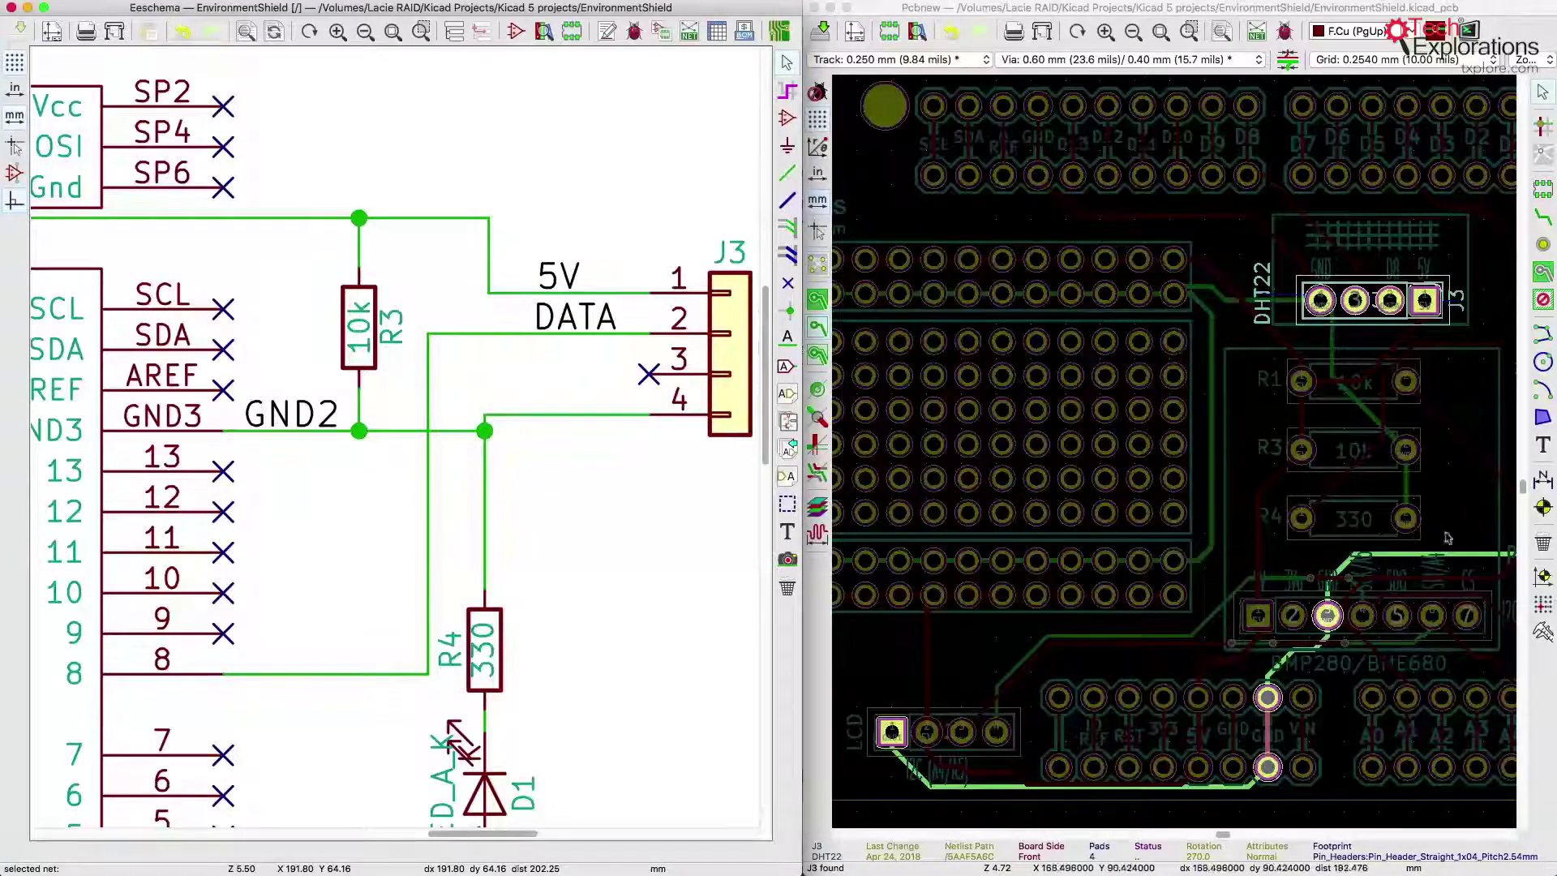
pyautogui.click(1544, 633)
pyautogui.click(934, 296)
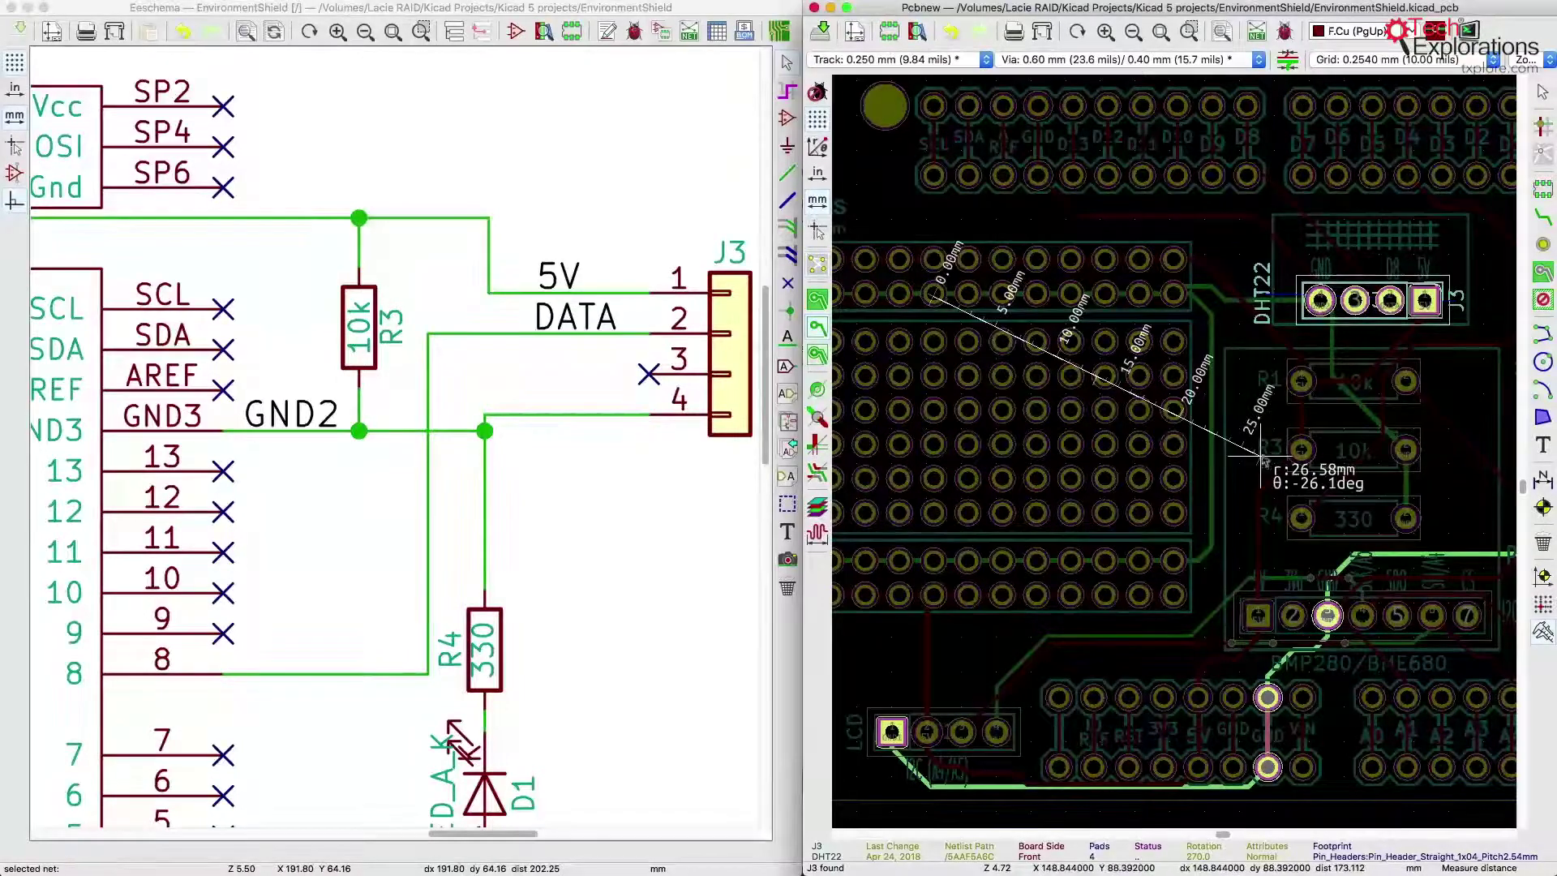
# Cancel the roughly 26.6 mm measurement with Esc to clear the ruler.
pyautogui.press('Escape')
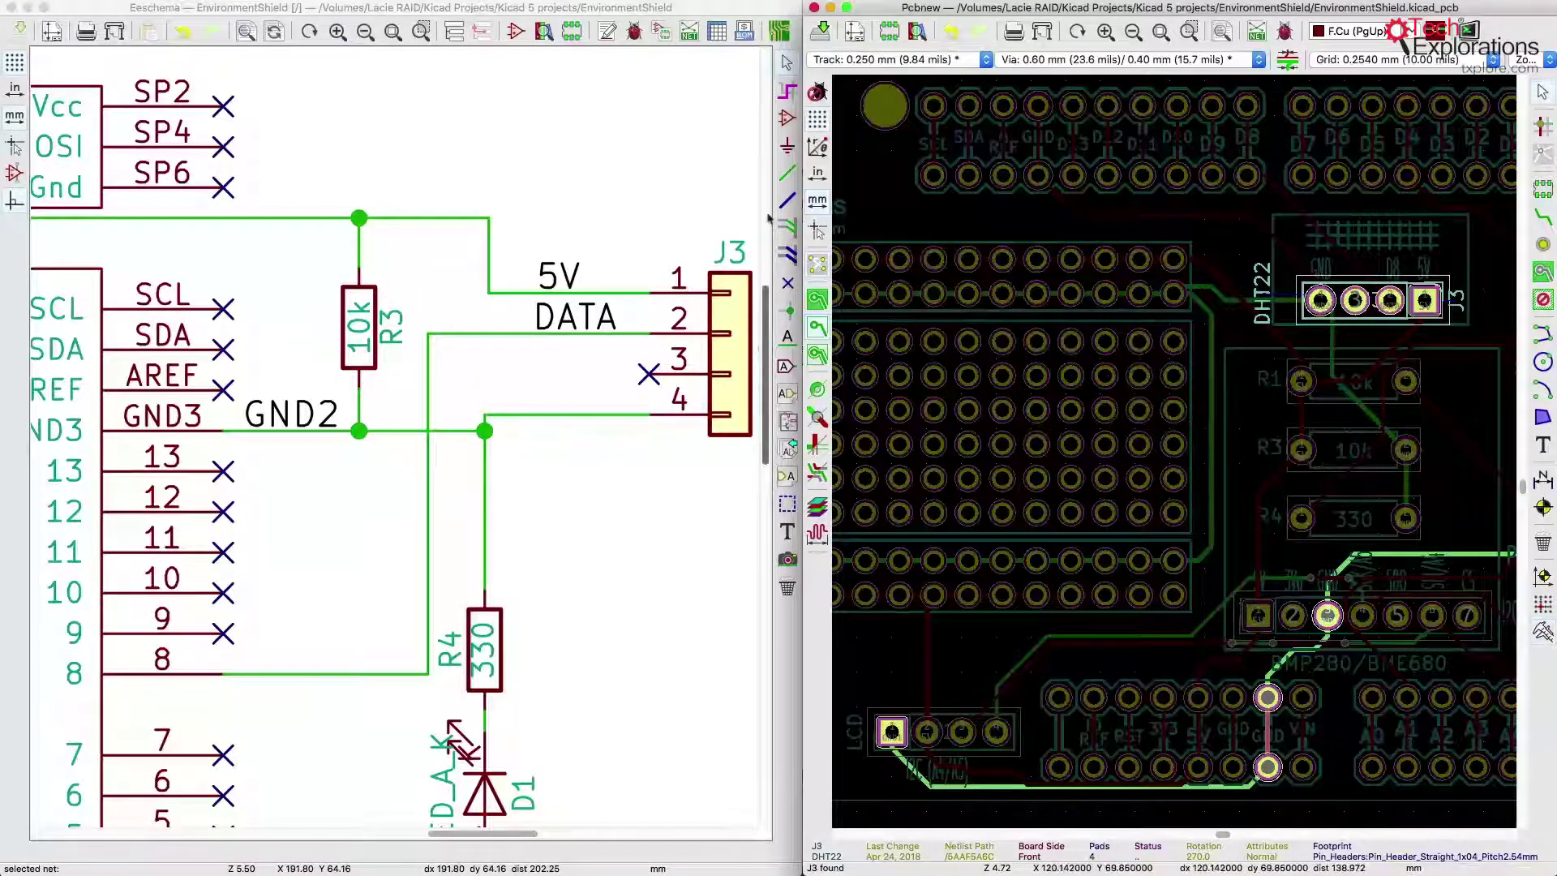